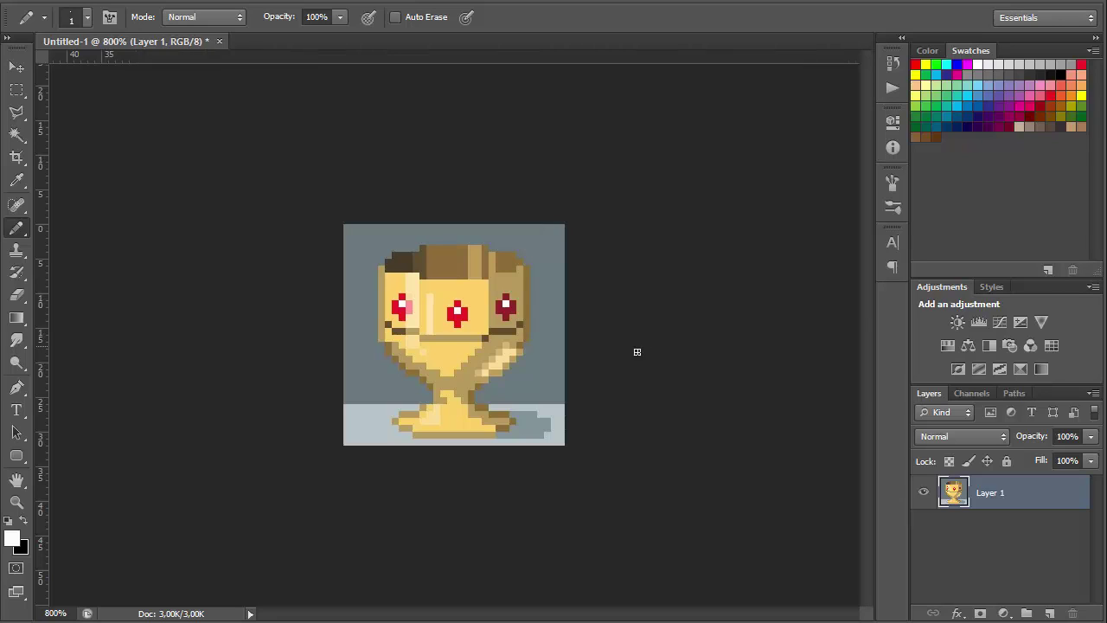
Select the whole goblet with the Magic Wand by picking the shadow, table and wall areas and inverting the selection
key("w")
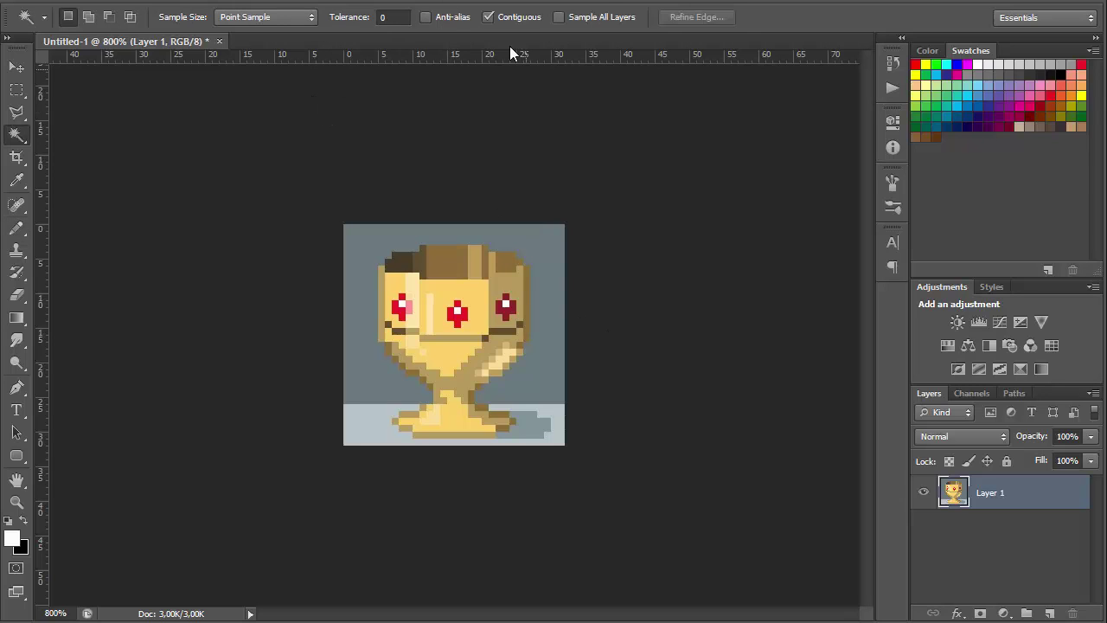
left_click(545, 424)
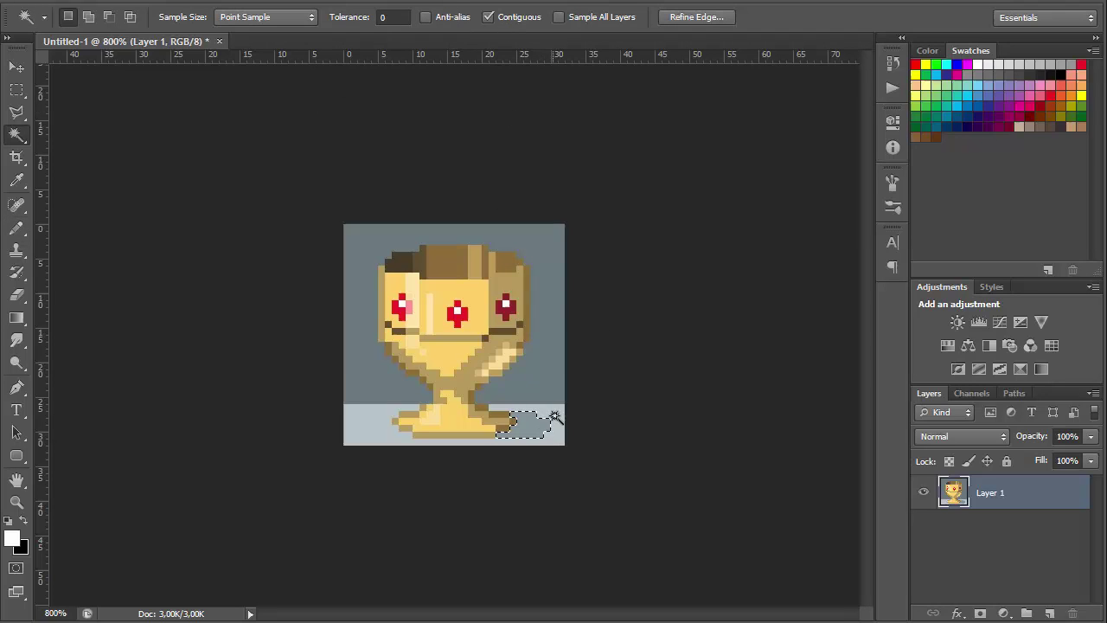
left_click(556, 415, "shift")
left_click(559, 399, "shift")
key("ctrl+shift+i")
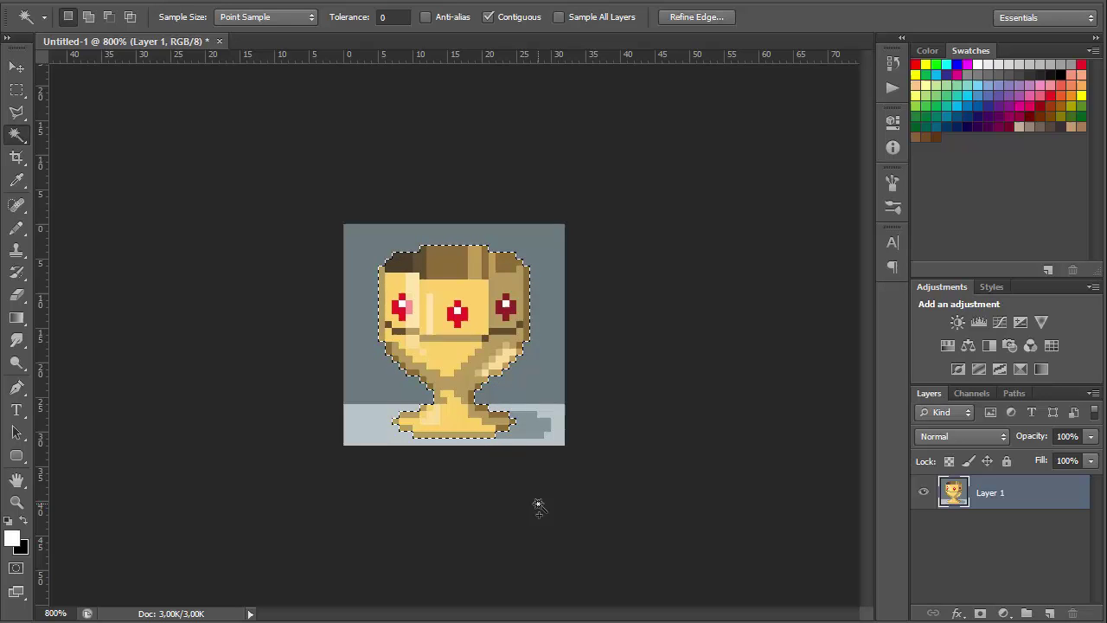
Raise the selected goblet's saturation to +11 with Hue/Saturation and deselect it
key("ctrl+u")
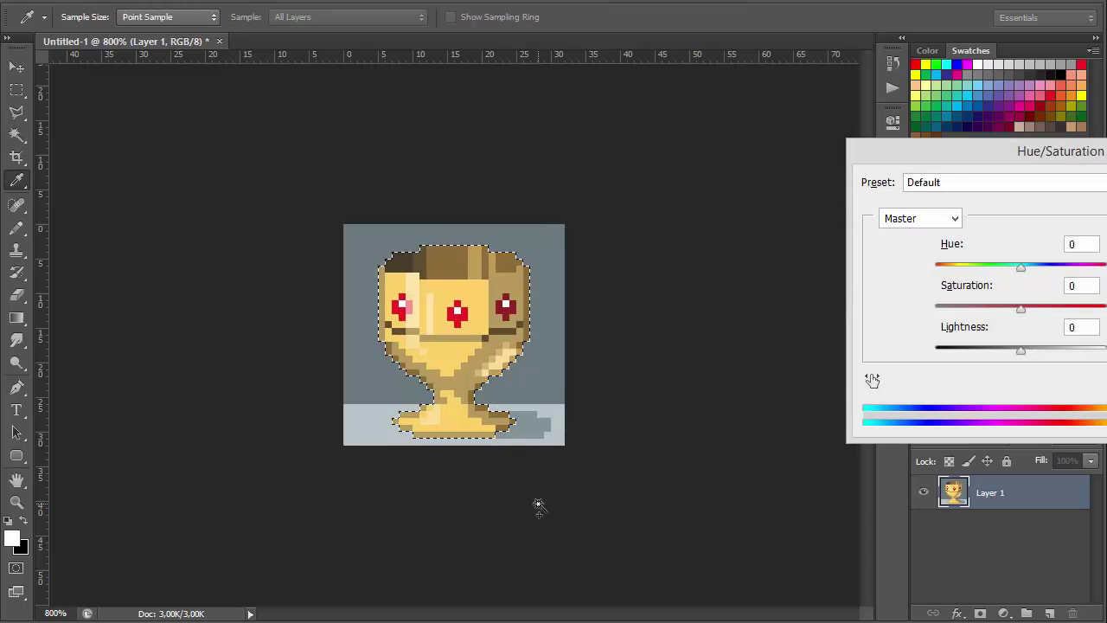
left_click_drag(1073, 153, 829, 156)
left_click_drag(777, 309, 786, 311)
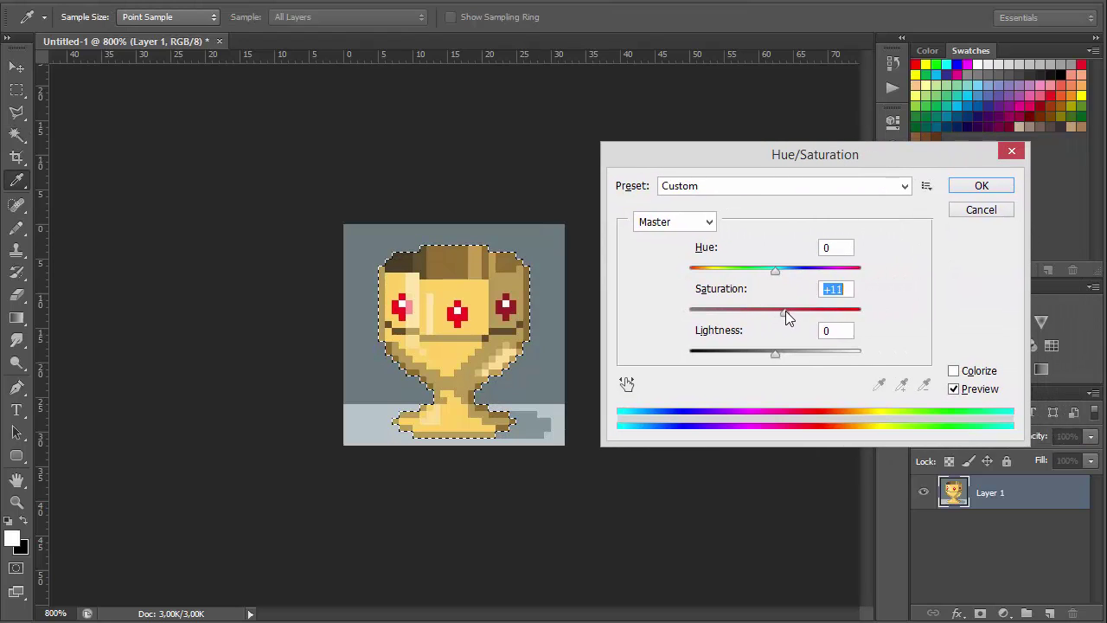
left_click(981, 185)
key("ctrl+d")
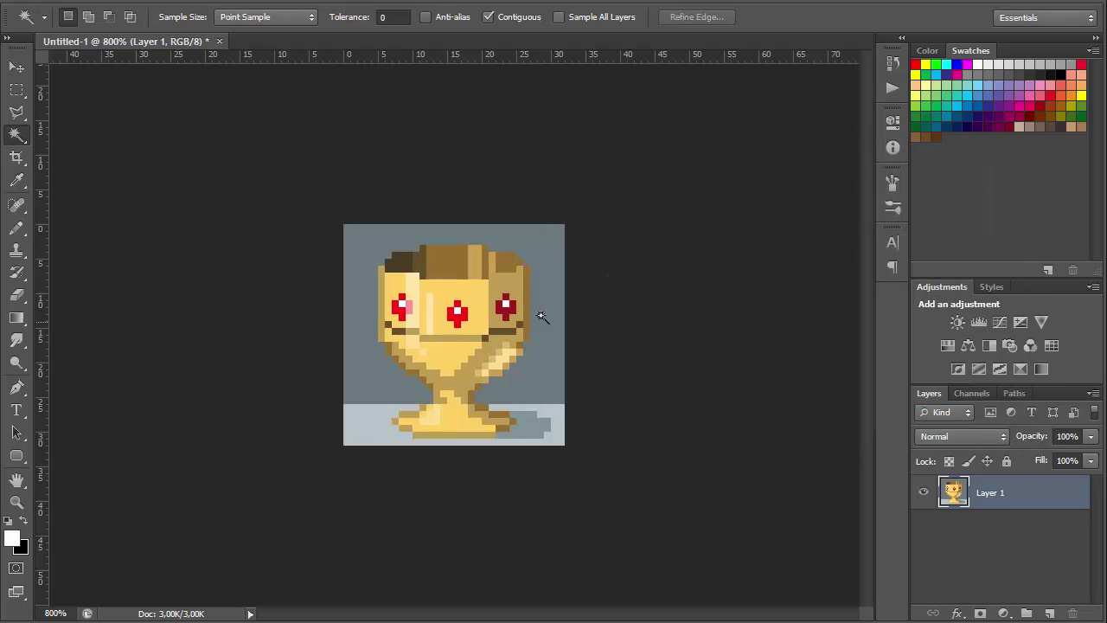
Turn off Contiguous and select all pixels of the goblet's mid-brown shadow tone, hiding the selection outline
left_click(513, 300)
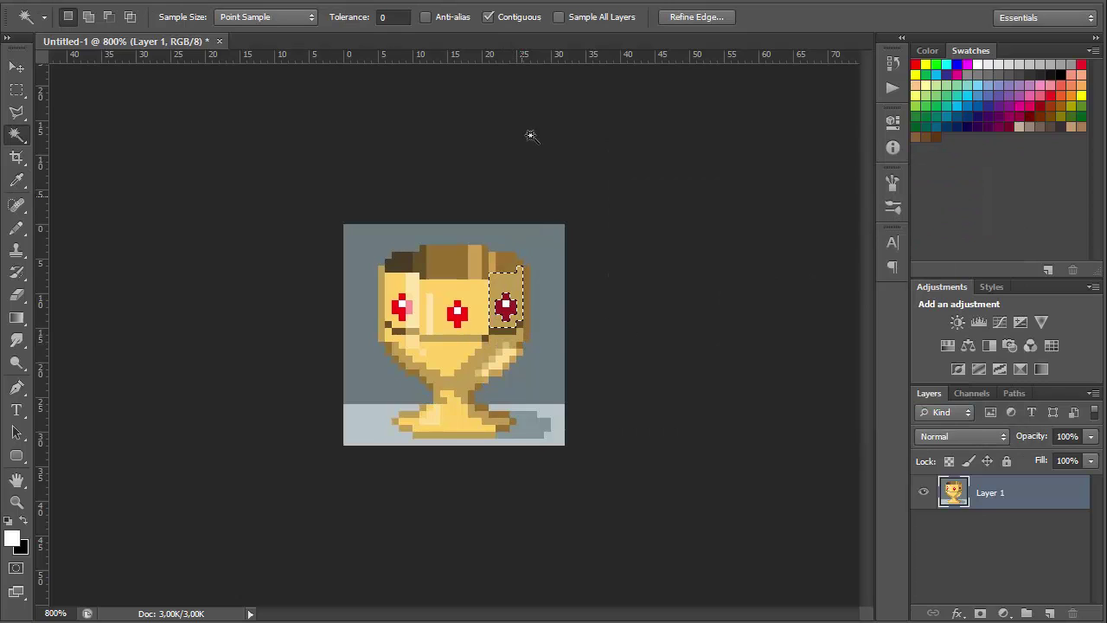
left_click(522, 18)
key("ctrl+d")
left_click(512, 291)
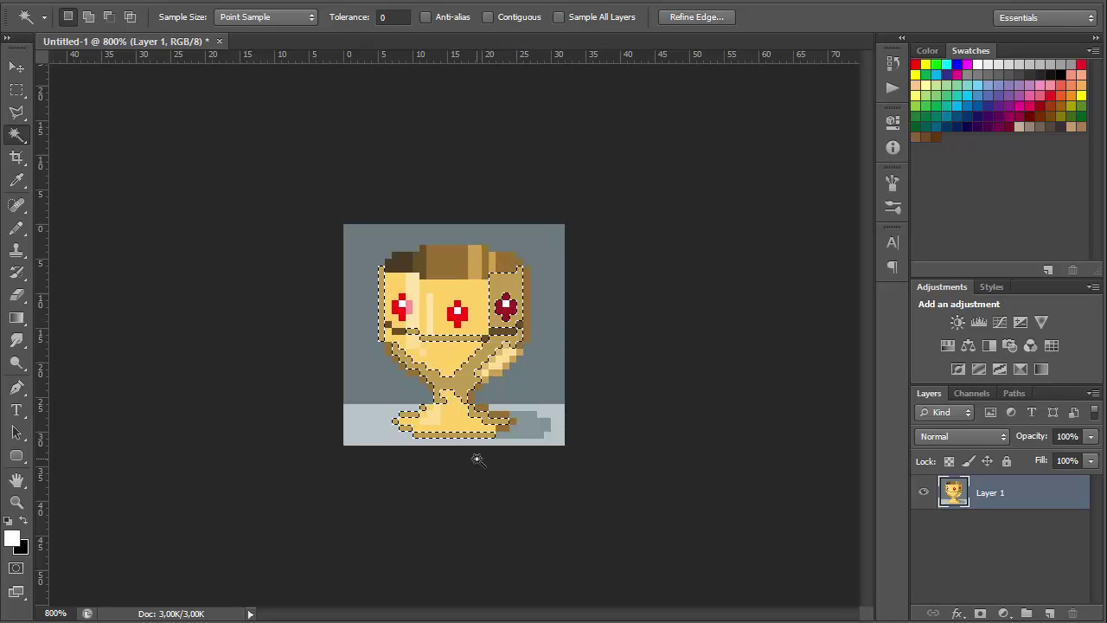
key("ctrl+d")
Adjust the shadow tone with Hue/Saturation to hue -4, saturation +21 and lightness -2
key("ctrl+u")
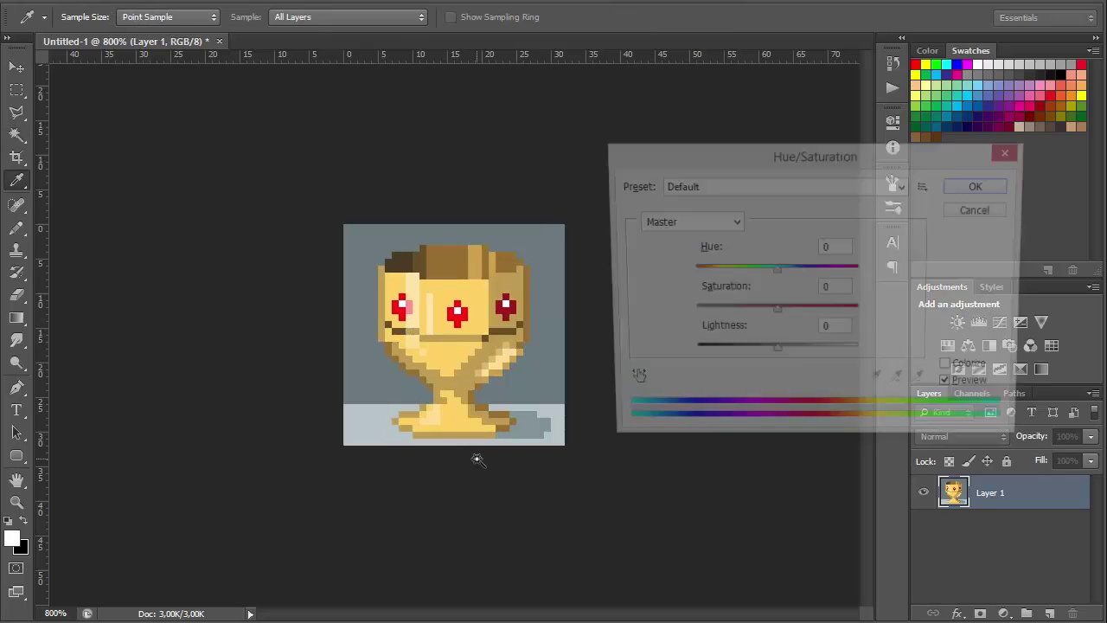
mouse_move(780, 312)
left_mouse_down()
mouse_move(823, 307)
mouse_move(793, 316)
left_mouse_up()
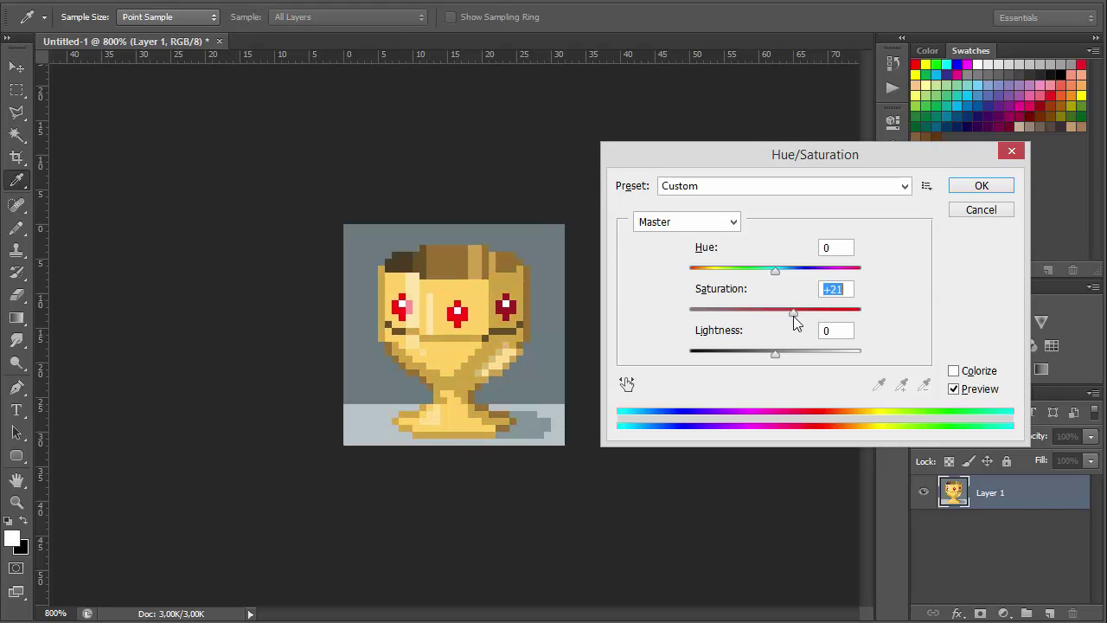
left_click_drag(776, 270, 771, 271)
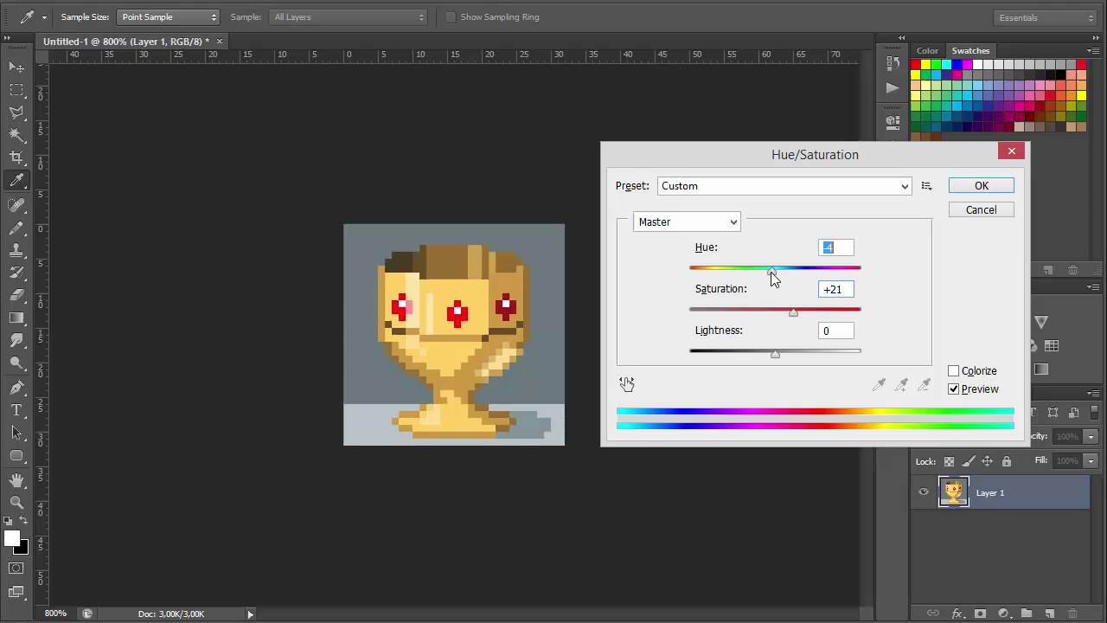
left_click_drag(774, 354, 774, 355)
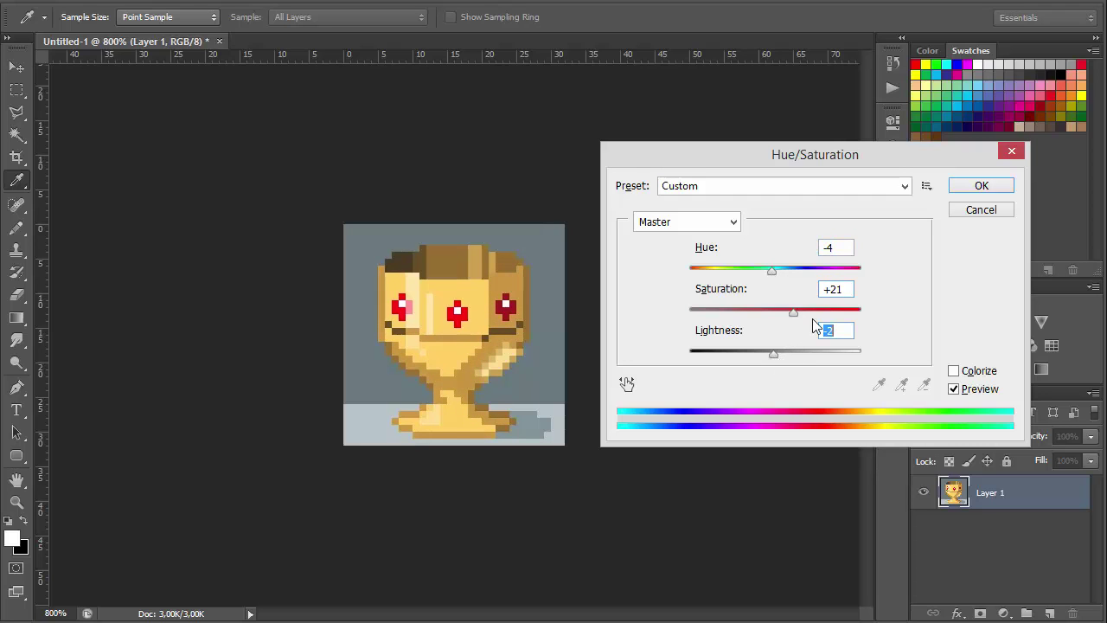
left_click(982, 187)
key("w")
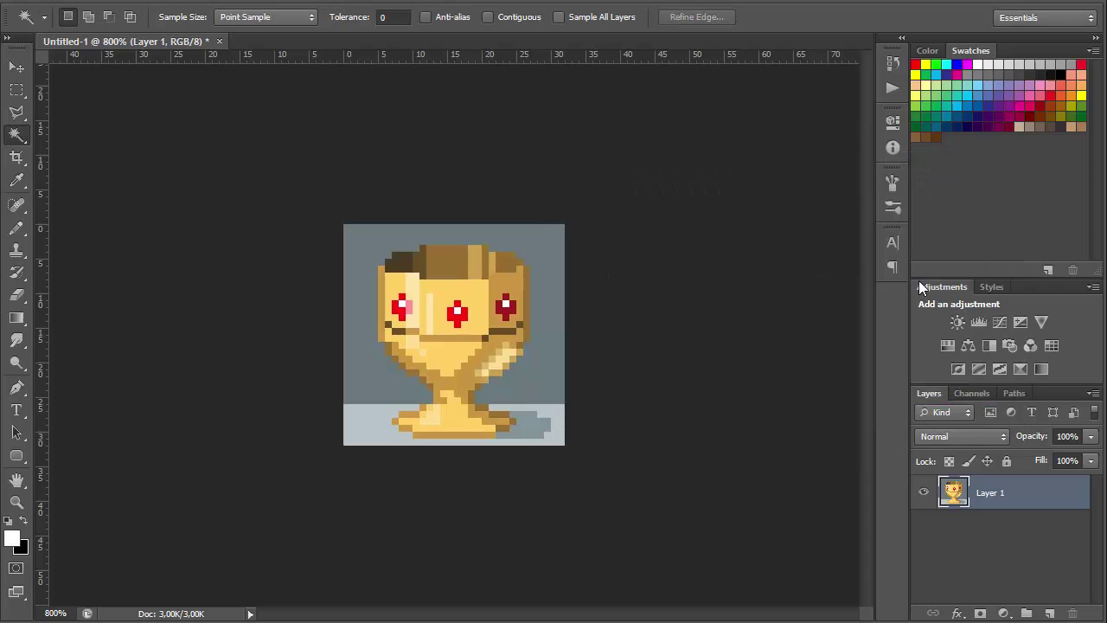
Compare the goblet's pasted state with its latest state in the document history, returning to the final Deselect entry
left_click(892, 87)
left_click(893, 87)
left_click(893, 63)
left_click_drag(867, 103, 768, 55)
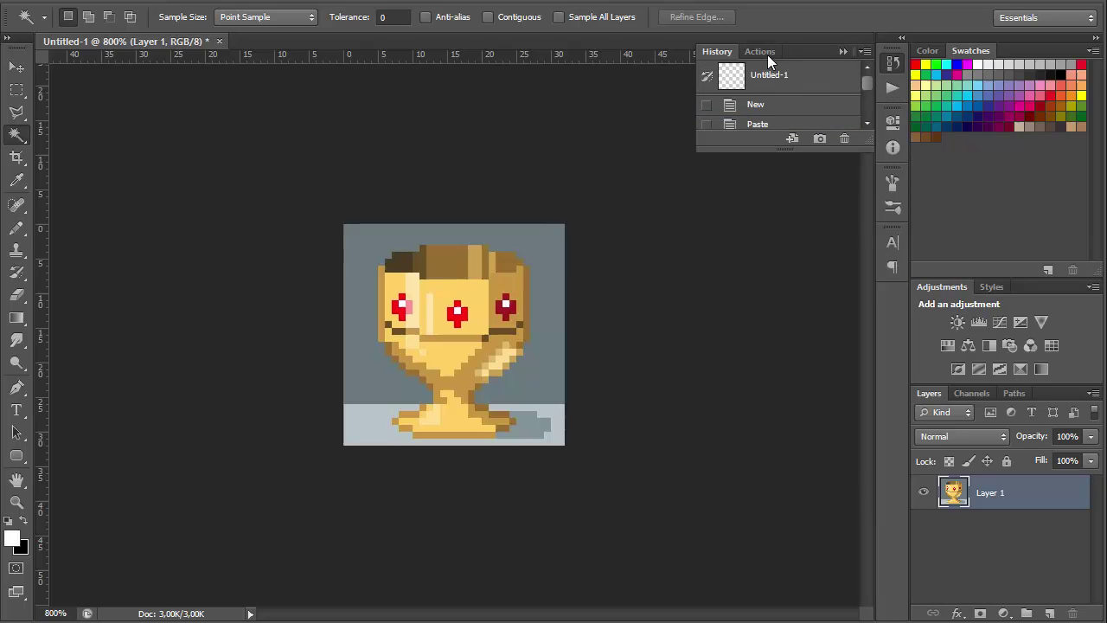
left_click(821, 125)
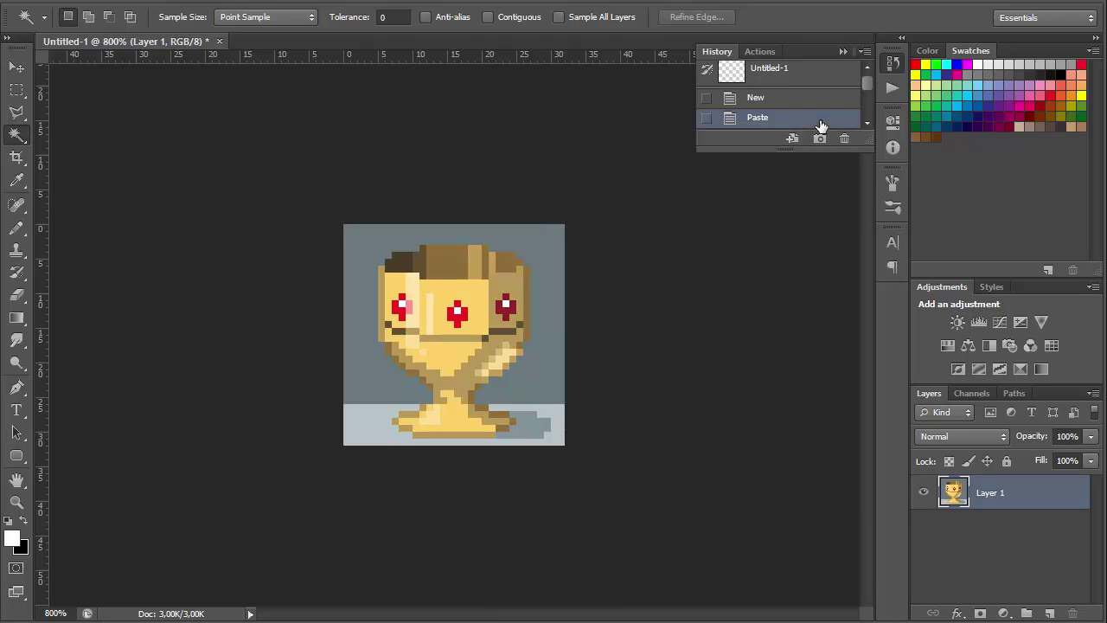
left_click_drag(865, 83, 862, 127)
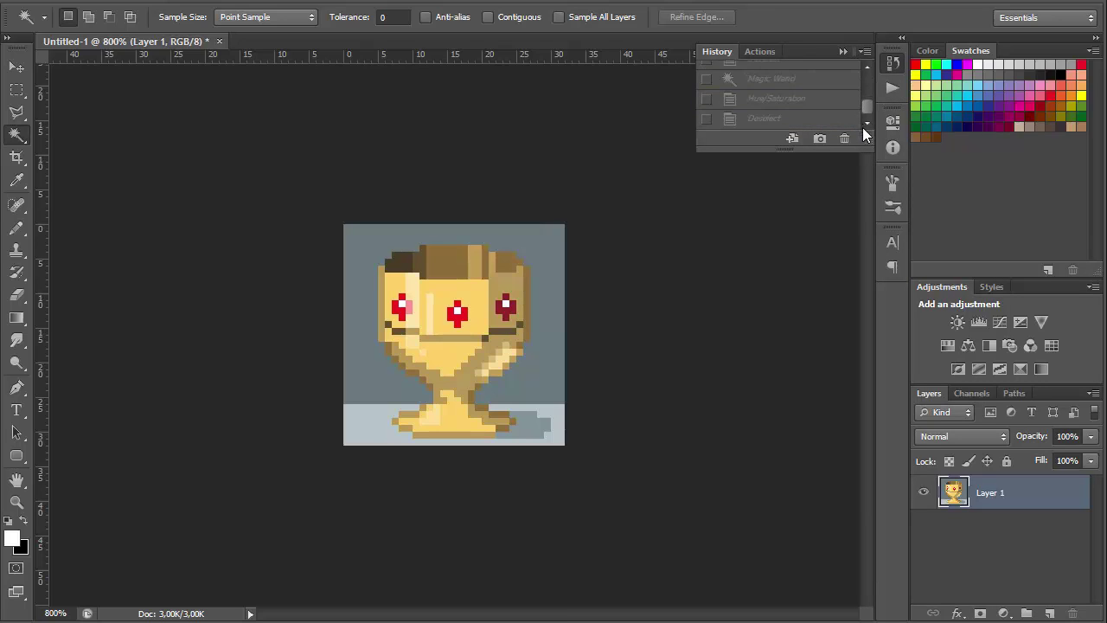
left_click(770, 121)
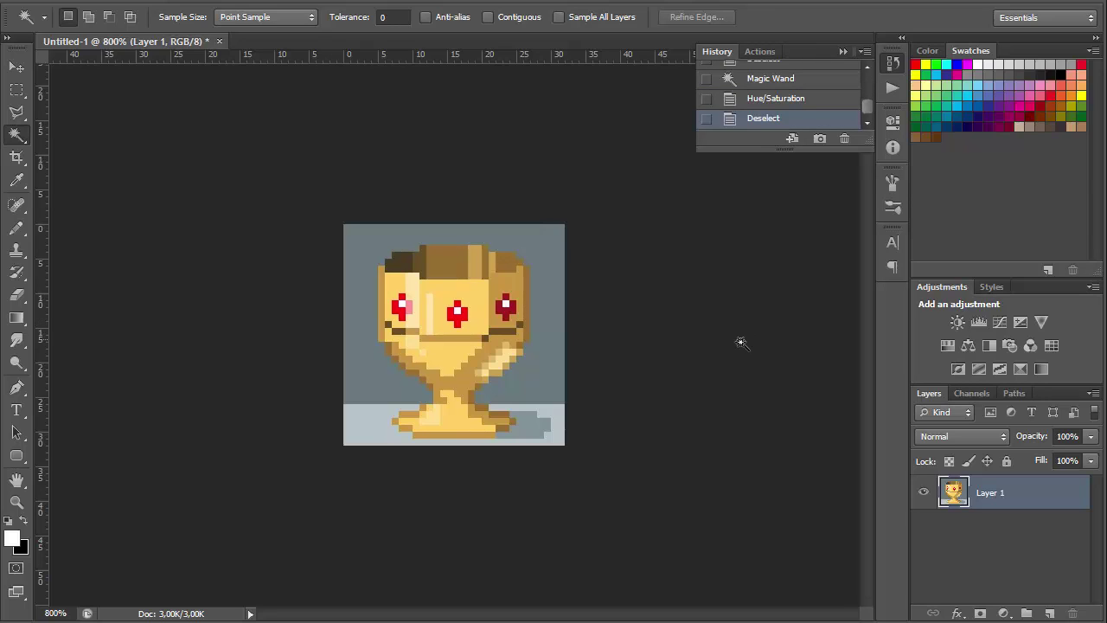
left_click(873, 80)
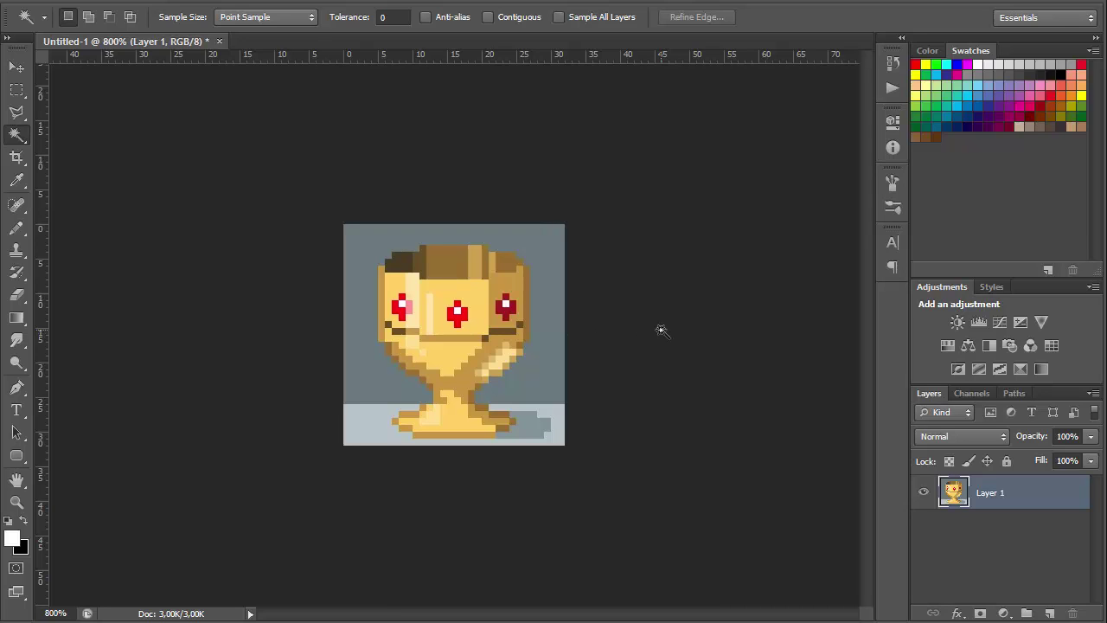
Sample the centre gem's red, try a short pencil stroke along the goblet's front rim at the far left, and undo it
key("ctrl+plus")
key("ctrl+plus")
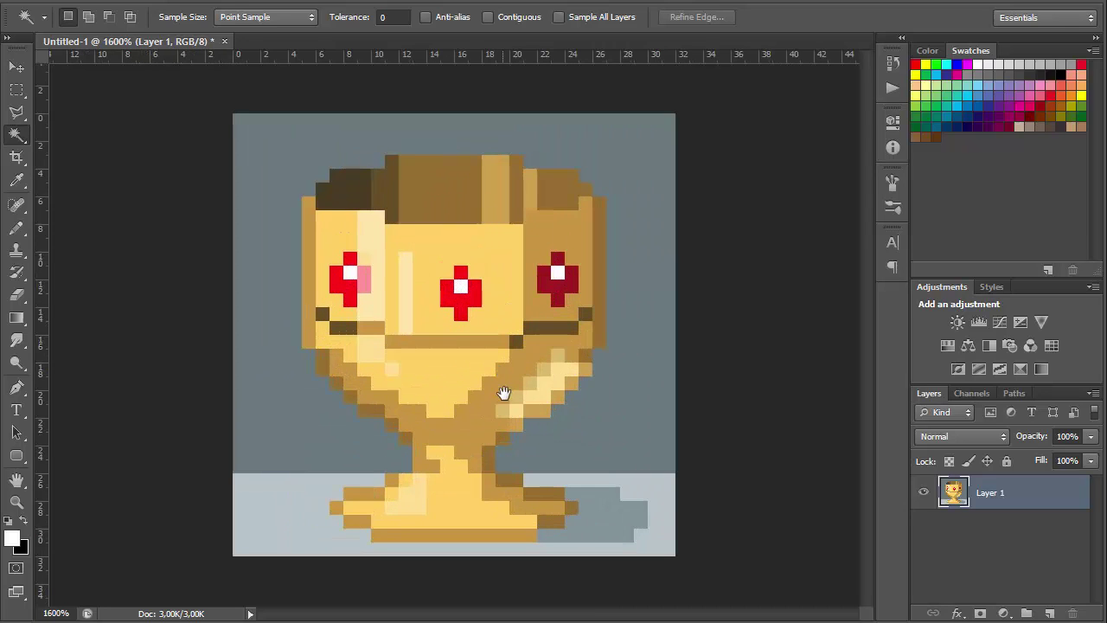
key("v")
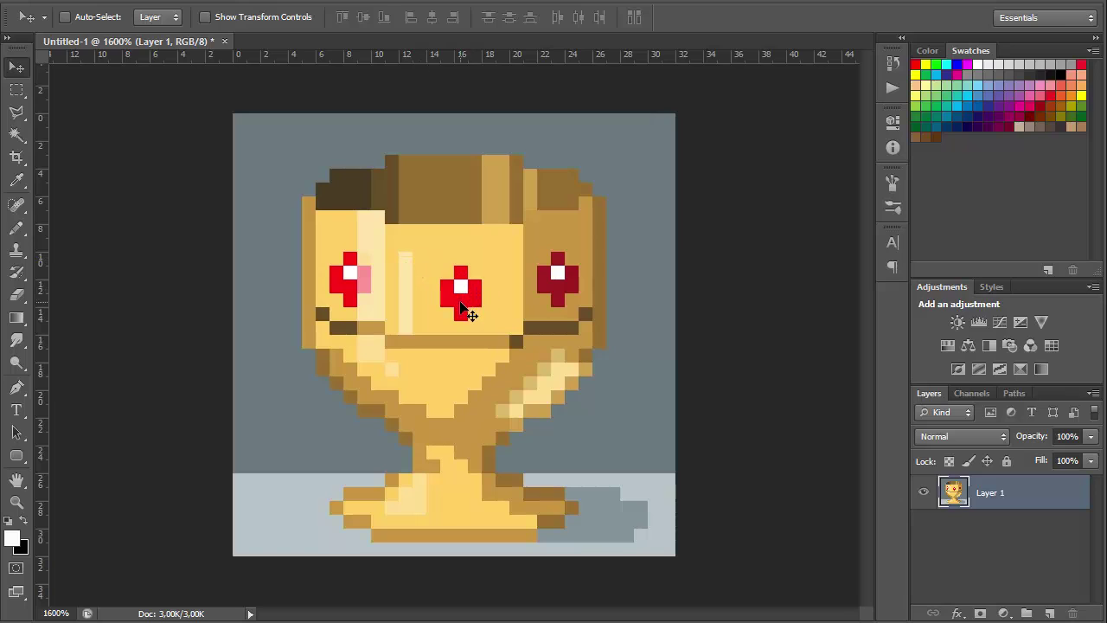
key("b")
left_click(461, 302, "alt")
left_click_drag(308, 203, 360, 216)
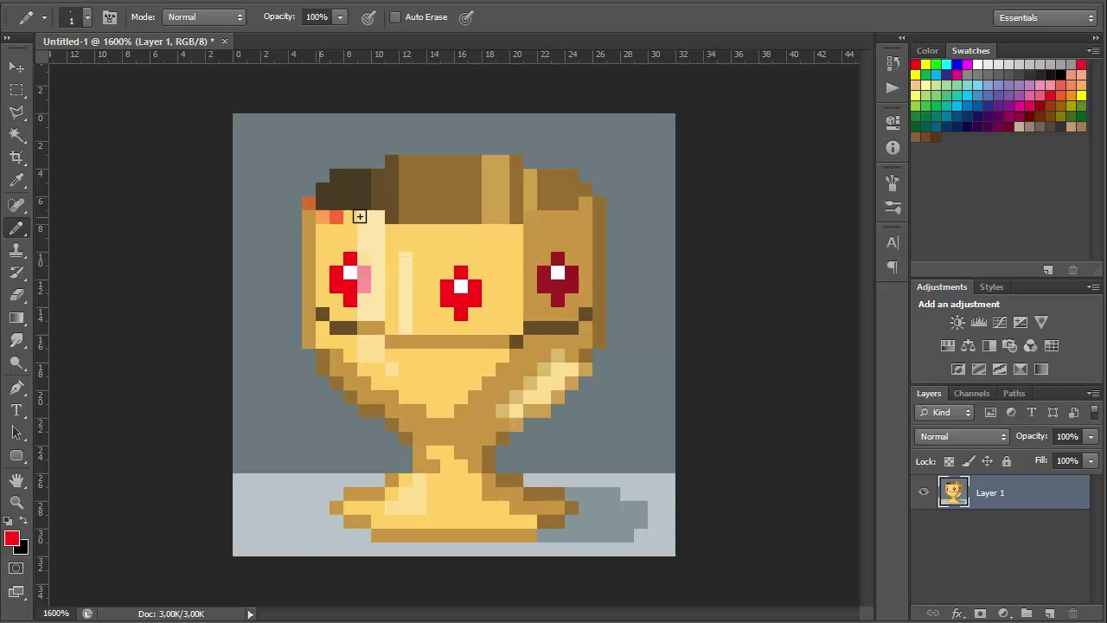
key("ctrl+alt+z")
key("ctrl+alt+z")
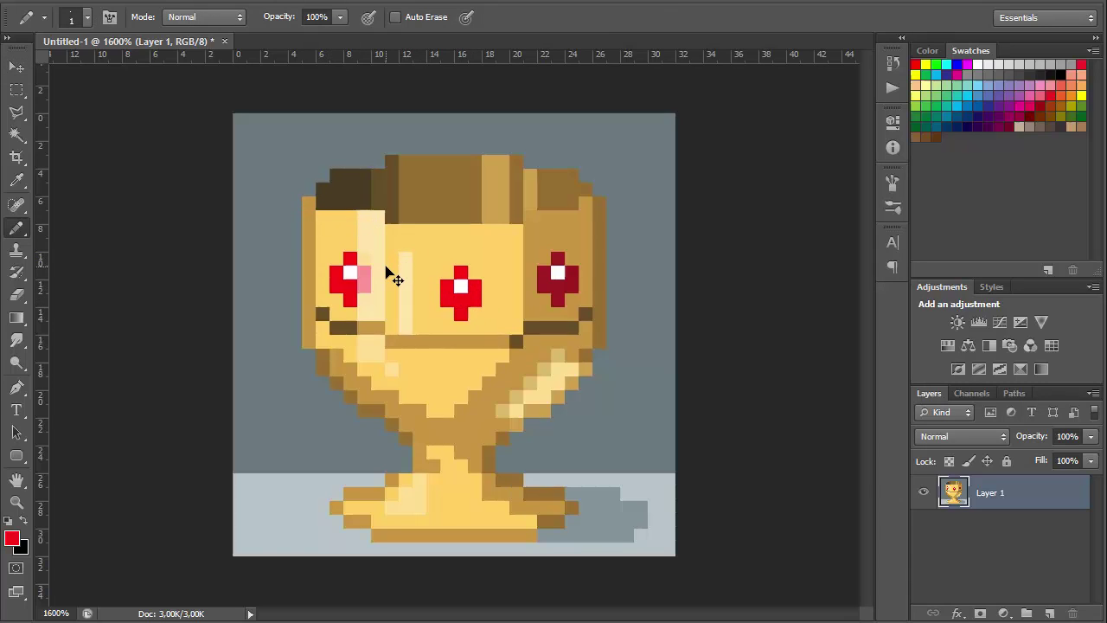
Try two longer red pencil strokes following the goblet's front rim and undo both of them
mouse_move(307, 204)
left_mouse_down()
mouse_move(401, 234)
mouse_move(519, 231)
left_mouse_up()
key("ctrl+alt+z")
key("ctrl+alt+z")
key("ctrl+alt+z")
mouse_move(309, 204)
left_mouse_down()
mouse_move(324, 219)
mouse_move(393, 217)
mouse_move(477, 235)
left_mouse_up()
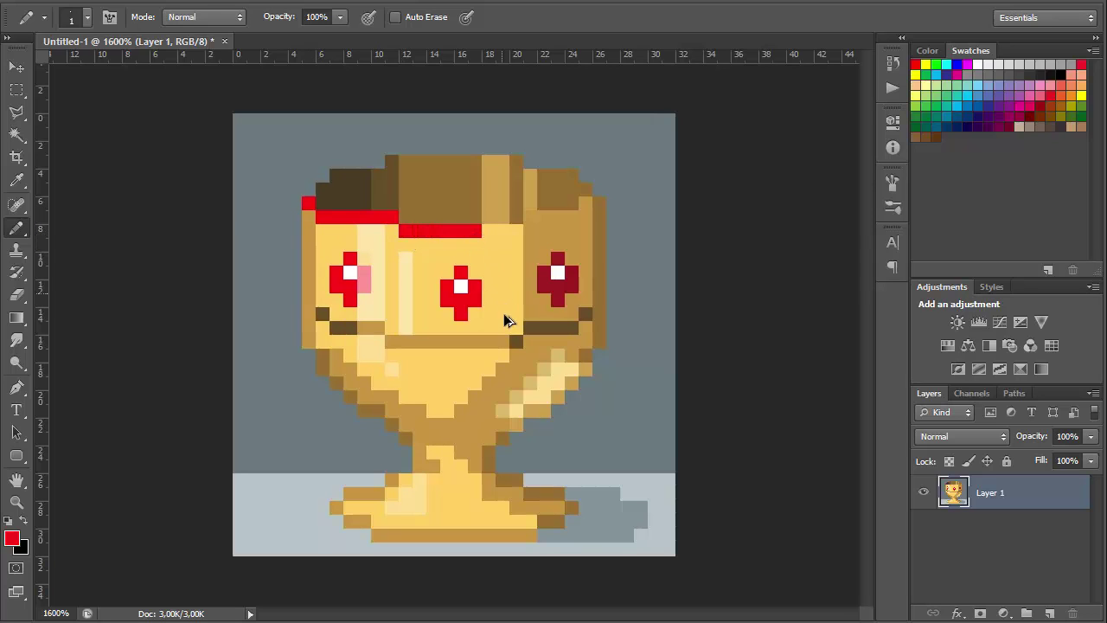
key("ctrl+alt+z")
key("ctrl+alt+z")
key("ctrl+alt+z")
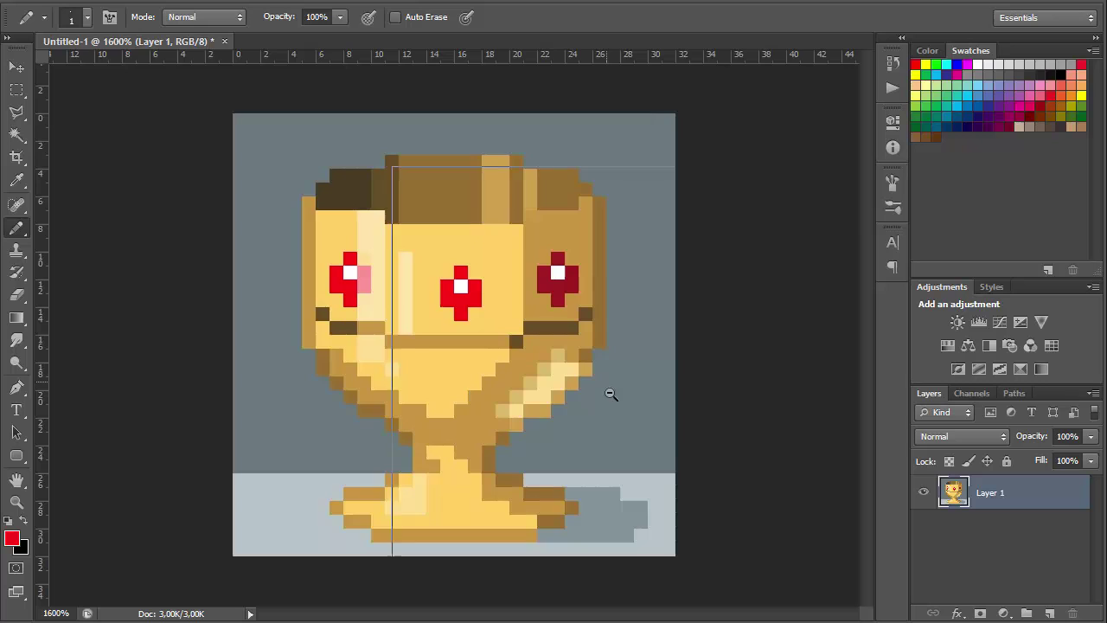
Extend the canvas to the right of the goblet by about 24 px with the Crop tool
key("ctrl+minus")
key("c")
left_click_drag(618, 335, 746, 346)
key("Return")
Select the picture's rightmost pixel column and stretch it across the empty canvas area, then deselect it
key("m")
left_click_drag(496, 164, 487, 503)
key("ctrl+t")
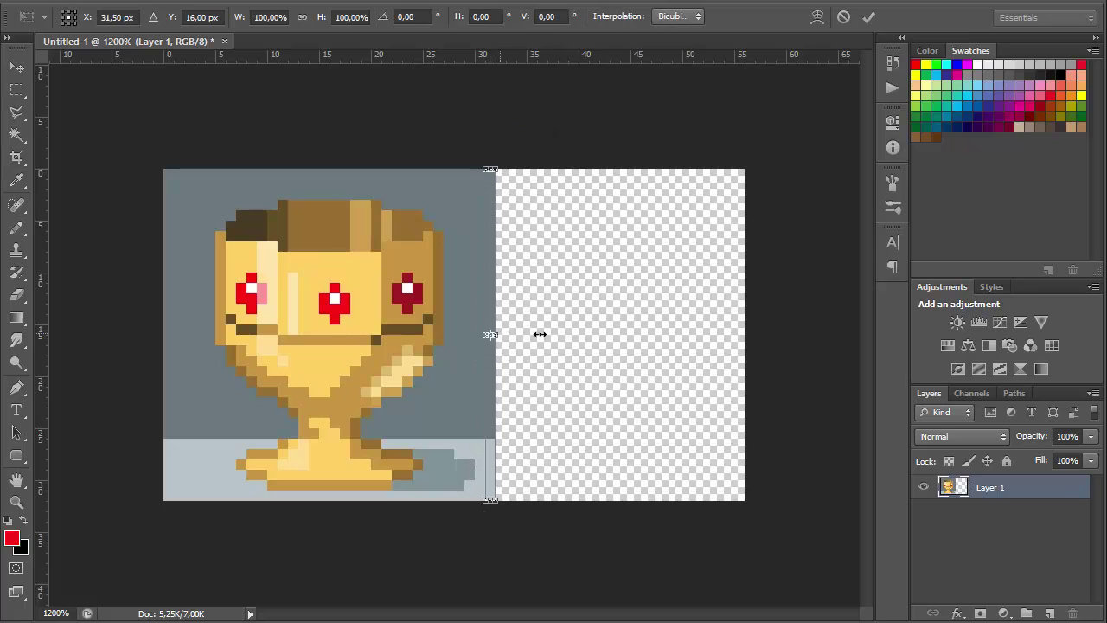
mouse_move(540, 334)
left_mouse_down()
mouse_move(786, 337)
mouse_move(745, 337)
left_mouse_up()
key("Return")
key("ctrl+d")
key("b")
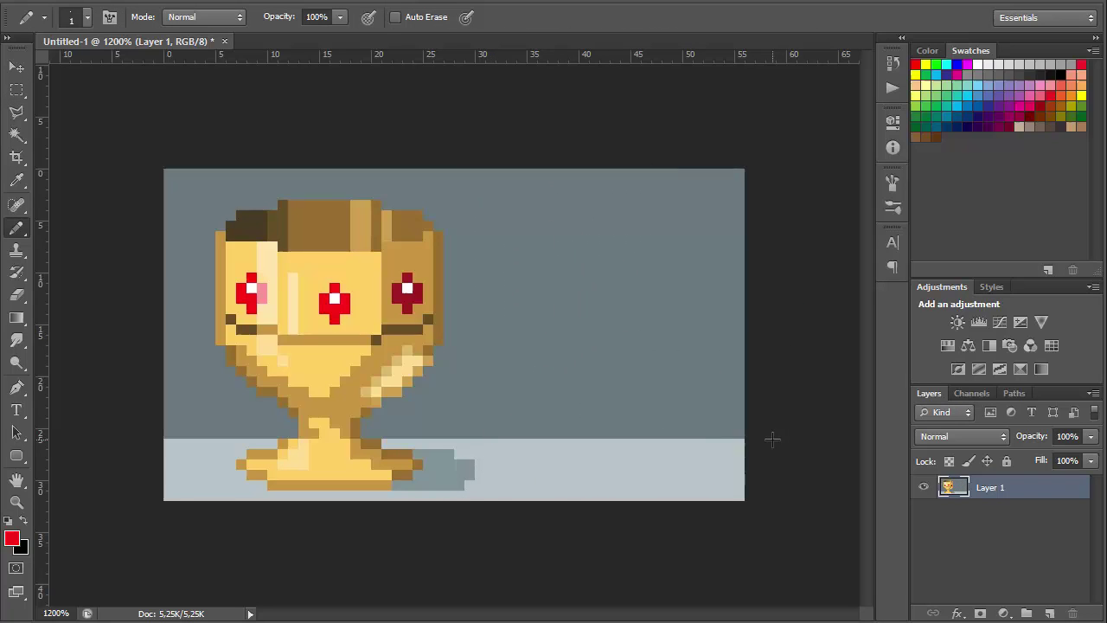
Reset the colours to black and white, fill the added canvas area beside the goblet with white, and deselect it
key("d")
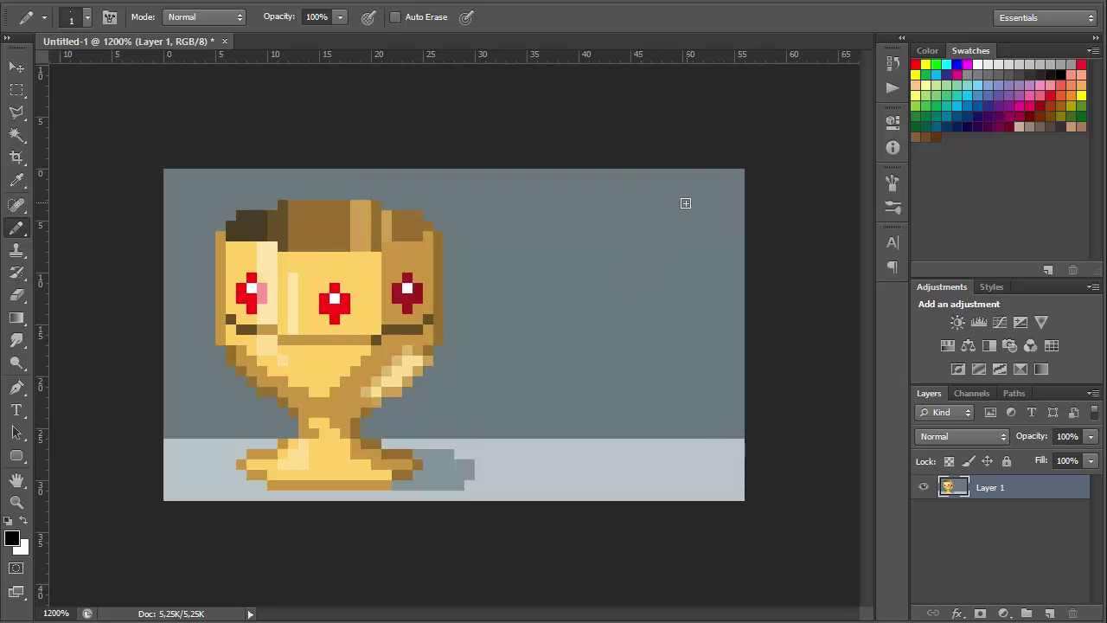
key("m")
mouse_move(751, 158)
left_mouse_down()
mouse_move(579, 484)
mouse_move(496, 519)
left_mouse_up()
key("ctrl+BackSpace")
key("ctrl+d")
key("b")
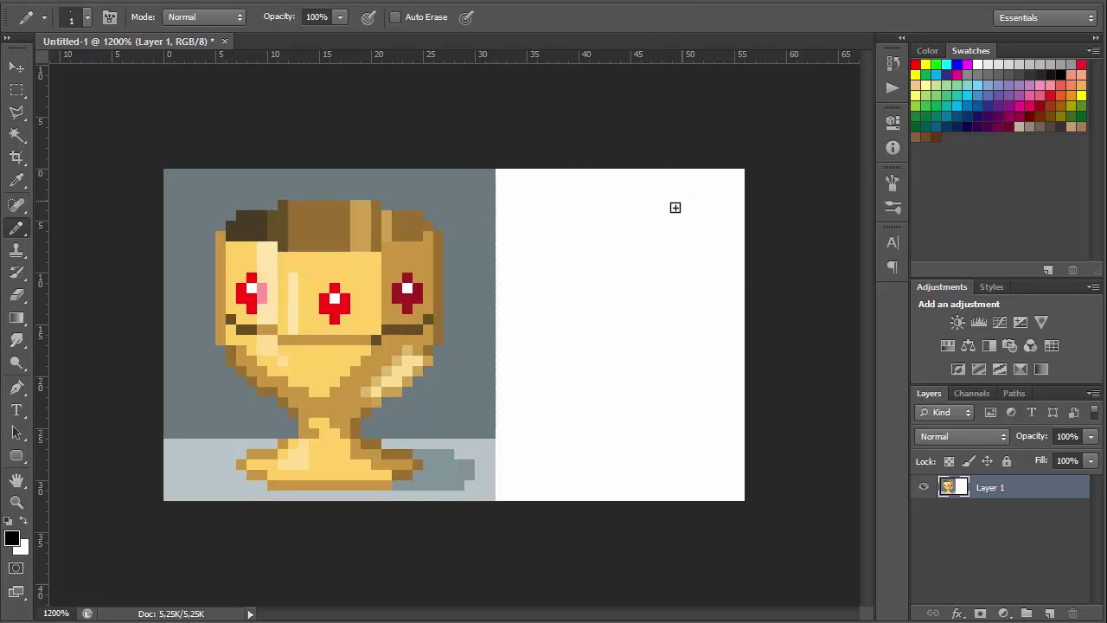
Draw a steep black pixel line about 23 px tall on the white area and a four-shade grey ramp beside it at 30% opacity
left_click(678, 206)
left_click(636, 424, "shift")
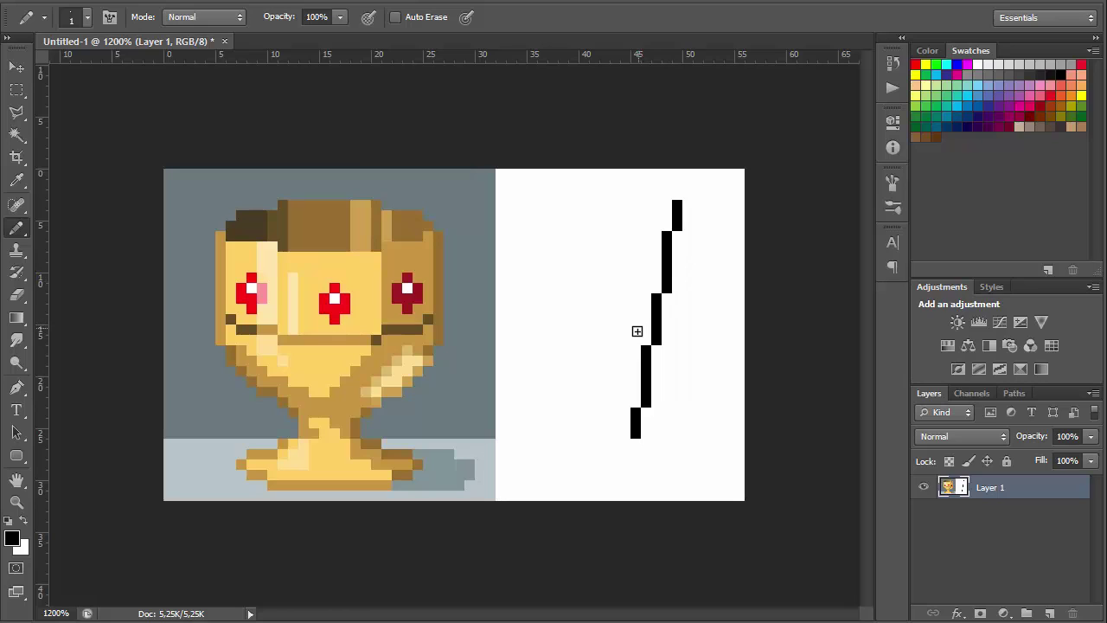
key("3")
mouse_move(571, 320)
left_mouse_down()
mouse_move(572, 248)
mouse_move(572, 321)
left_mouse_up()
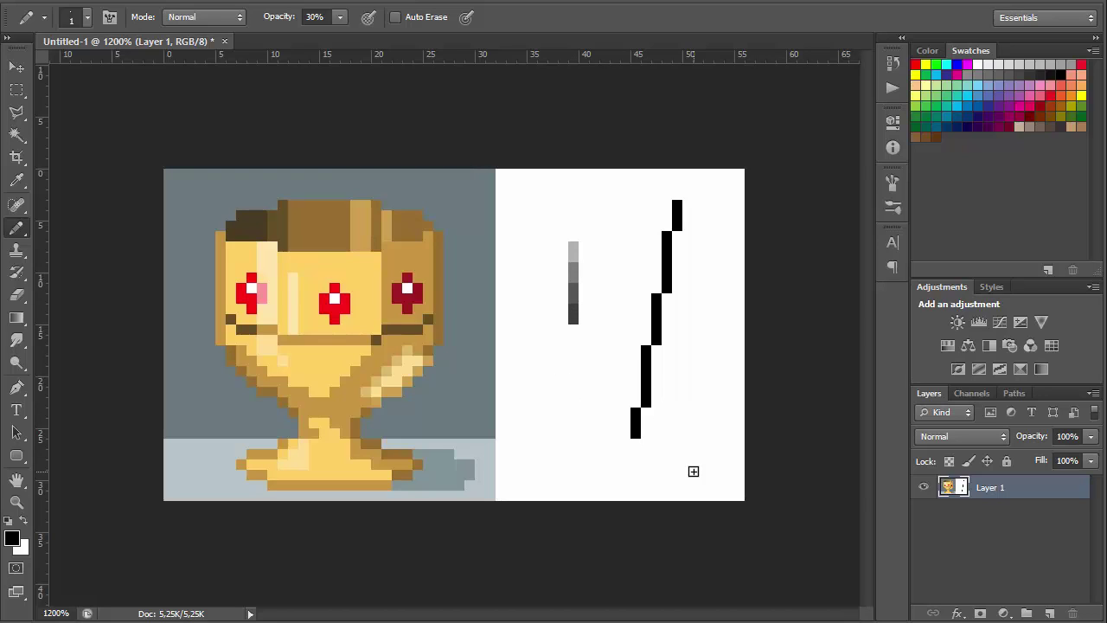
Place dark, medium and light grey pixels from the ramp at 100% opacity, going upward from the line's step on its left side
left_click(574, 297, "alt")
left_click(655, 289)
left_click(576, 272, "alt")
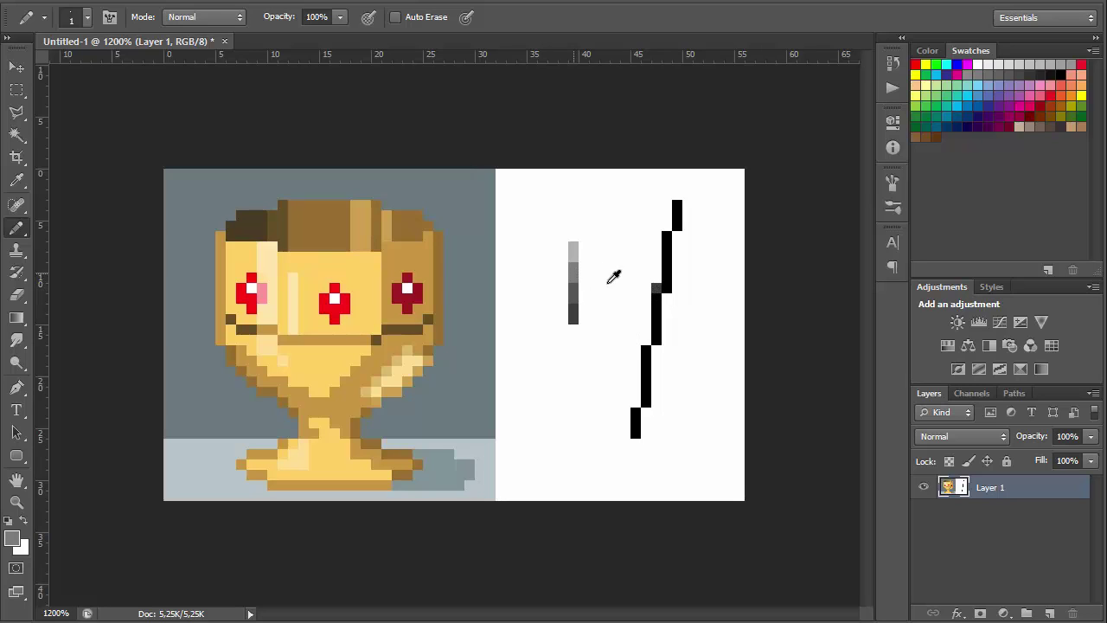
left_click(655, 278)
left_click(575, 251, "alt")
left_click(656, 267)
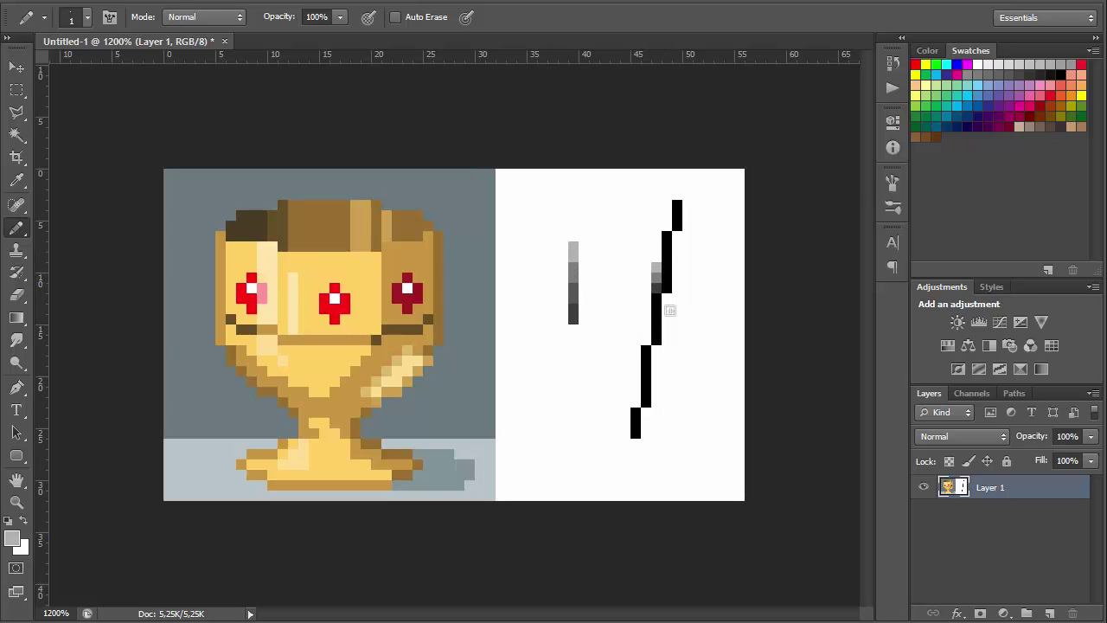
Add the same dark-to-light grey pixels downward on the right side of that line step and view the drawing at 100%
left_click(659, 289, "alt")
left_click(666, 299)
left_click(657, 279, "alt")
left_click(667, 312)
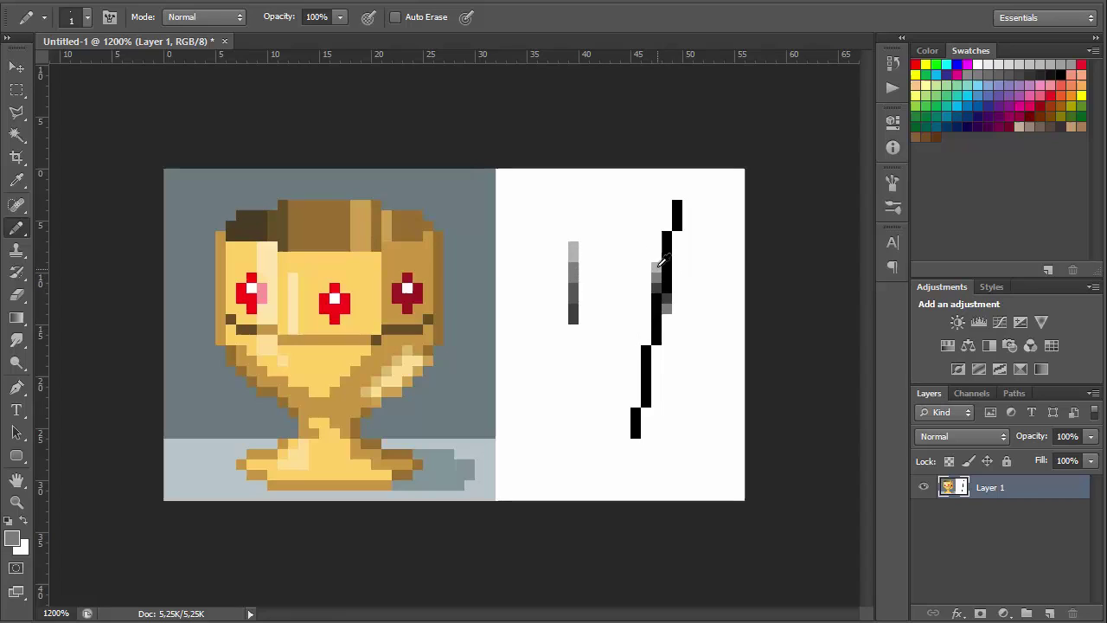
left_click(658, 266, "alt")
left_click(667, 319)
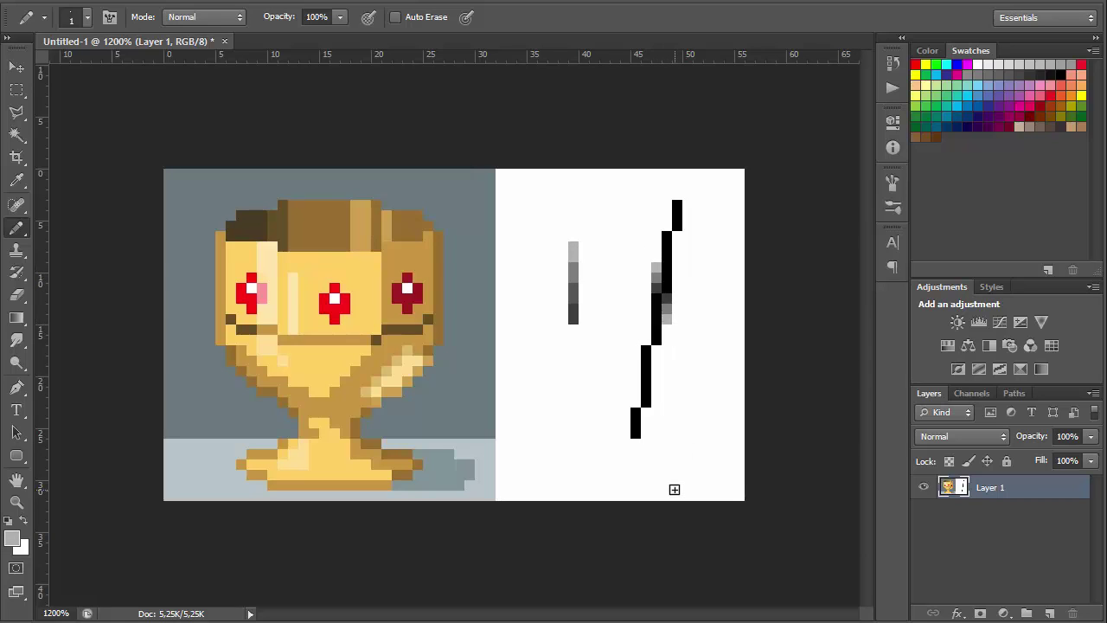
scroll(675, 490, "up", 2)
key("ctrl+1")
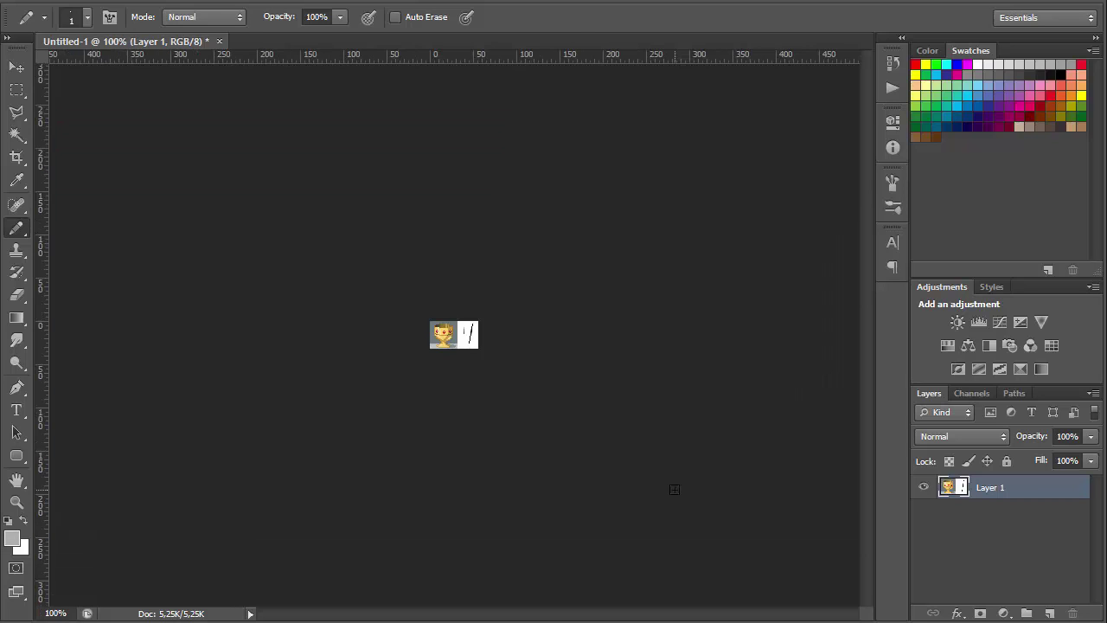
Sample the white background and paint over the grey anti-aliasing pixels on both sides of the line step
key("ctrl+plus")
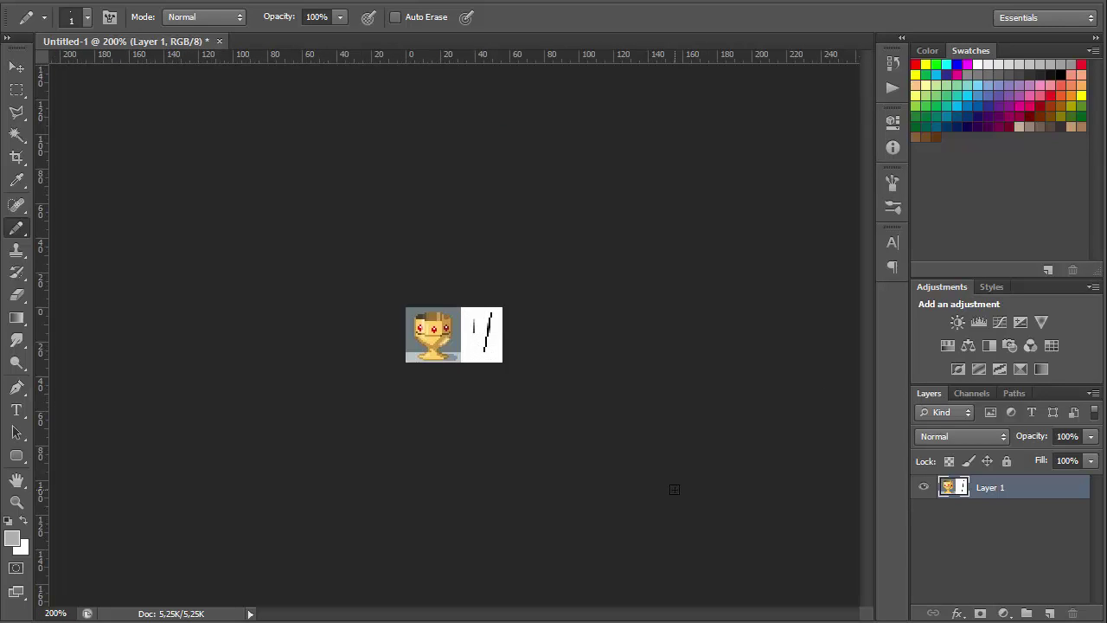
key("ctrl+plus")
key("ctrl+plus")
key("ctrl+plus")
key("ctrl+plus")
key("ctrl+plus")
key("ctrl+plus")
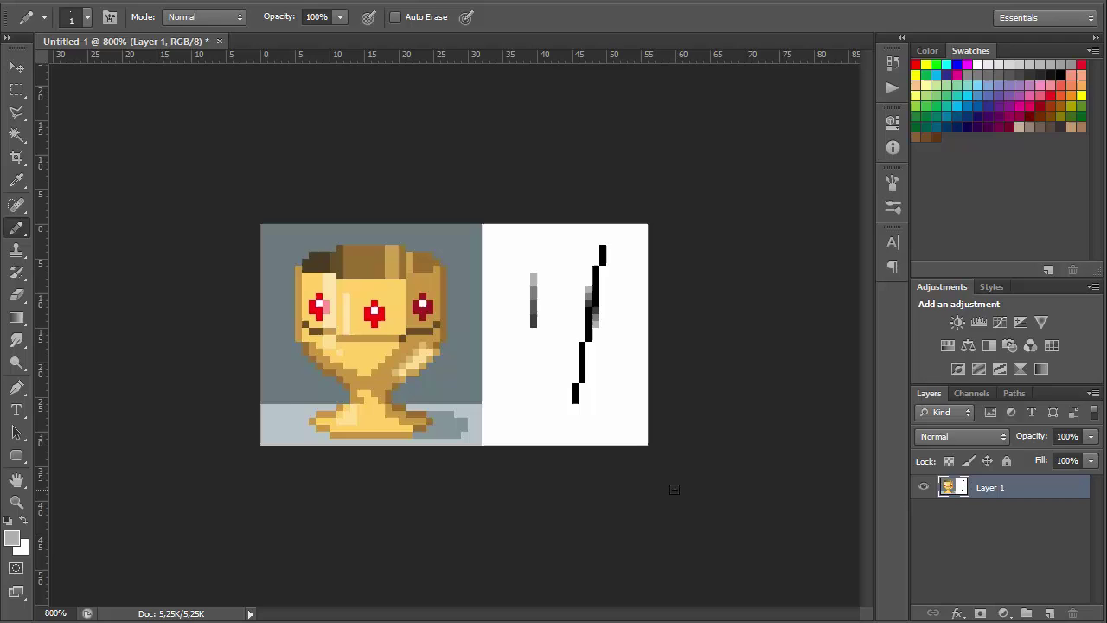
key("ctrl+plus")
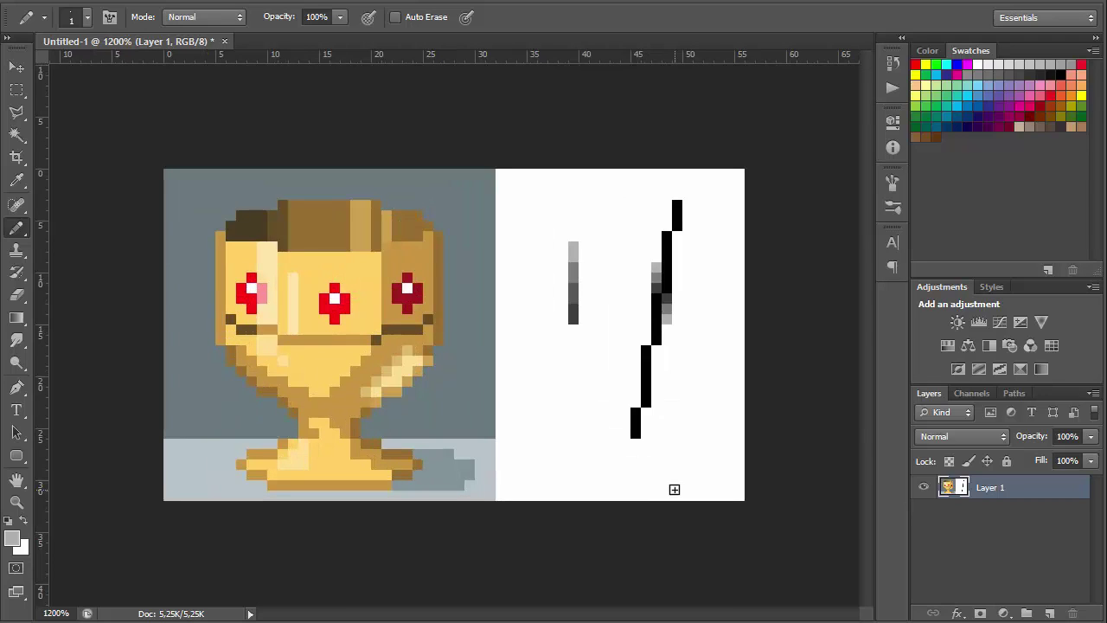
left_click(693, 314, "alt")
mouse_move(668, 294)
left_mouse_down()
mouse_move(667, 320)
mouse_move(655, 260)
left_mouse_up()
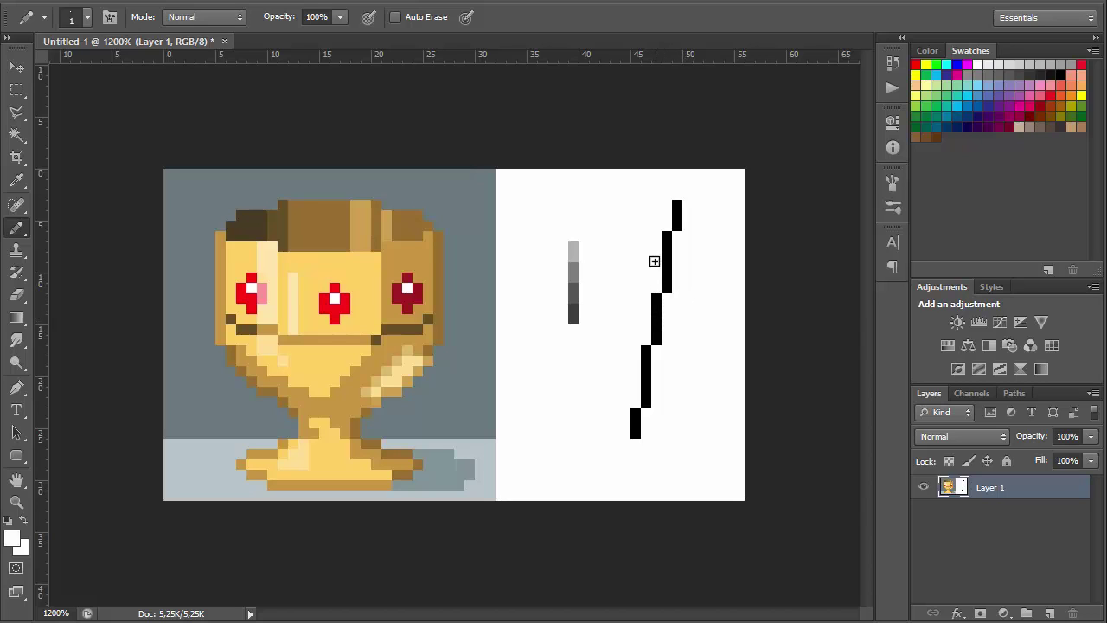
Recolour the two black pixels nearest the step on each line segment with the ramp's second-darkest grey
left_click(575, 298, "alt")
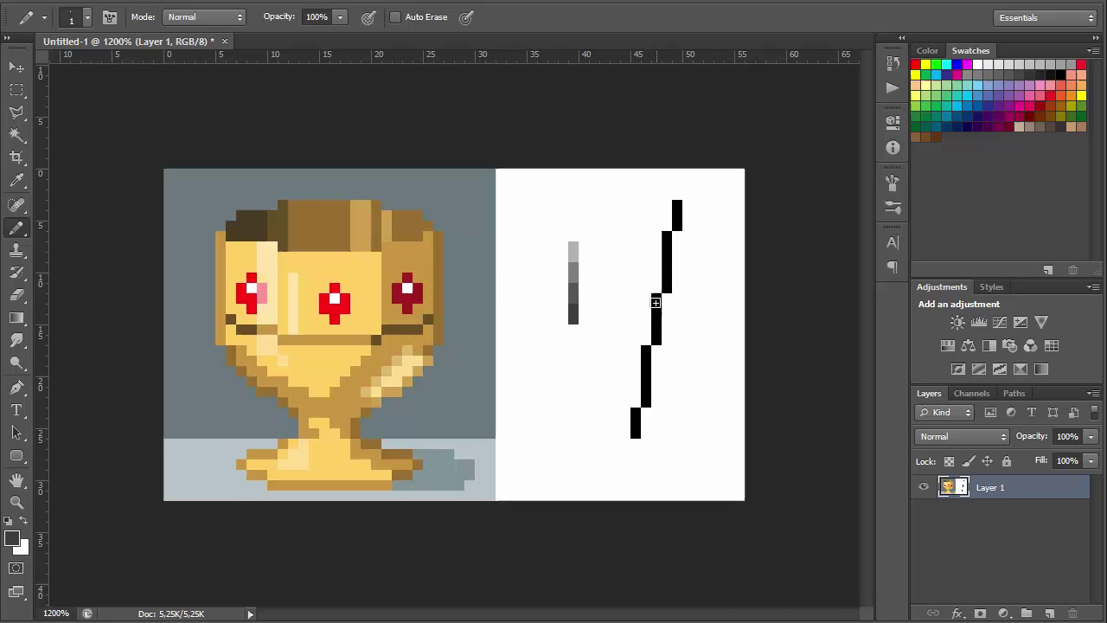
left_click(655, 297)
left_click(667, 288)
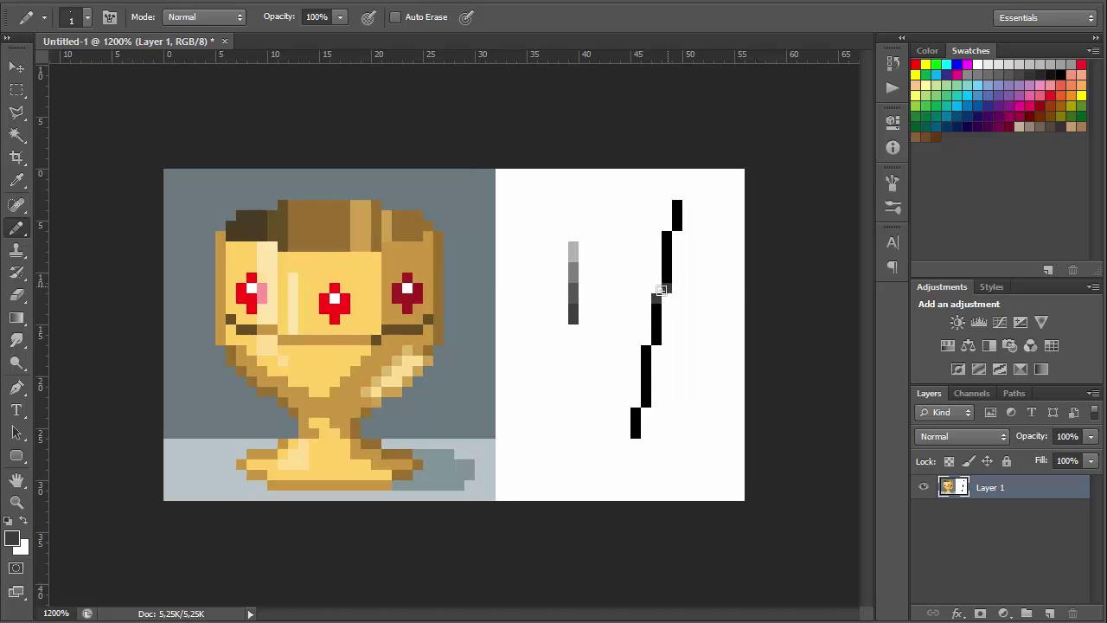
left_click(574, 291, "alt")
left_click(656, 309)
left_click(667, 287)
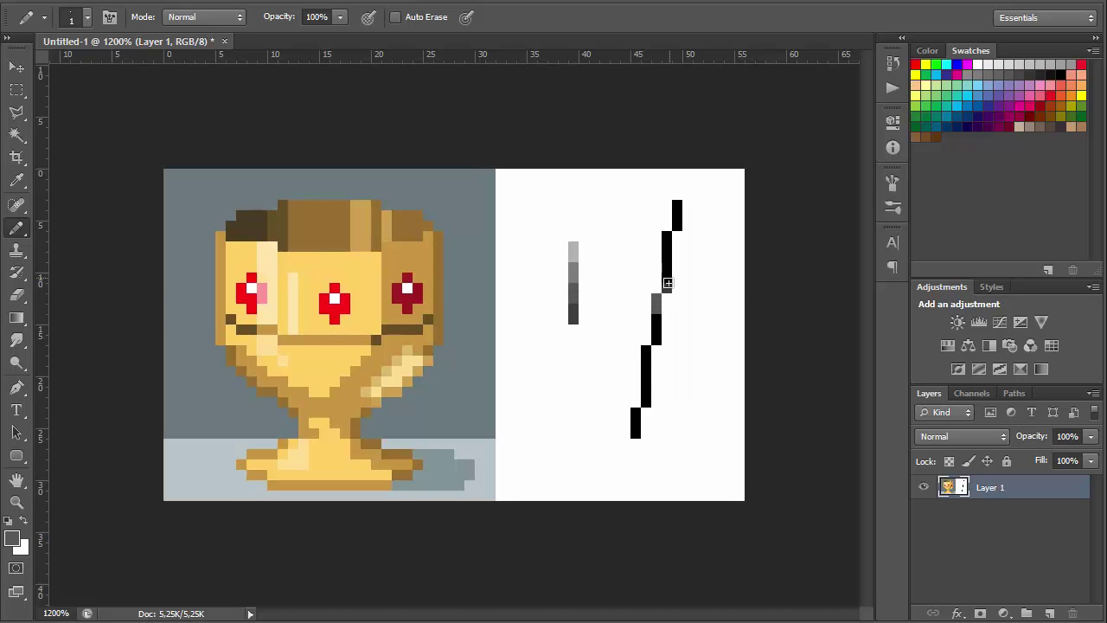
left_click(667, 277)
Add light and medium grey pixels from the ramp on both sides of the step, with the light ones outermost
left_click(576, 254, "alt")
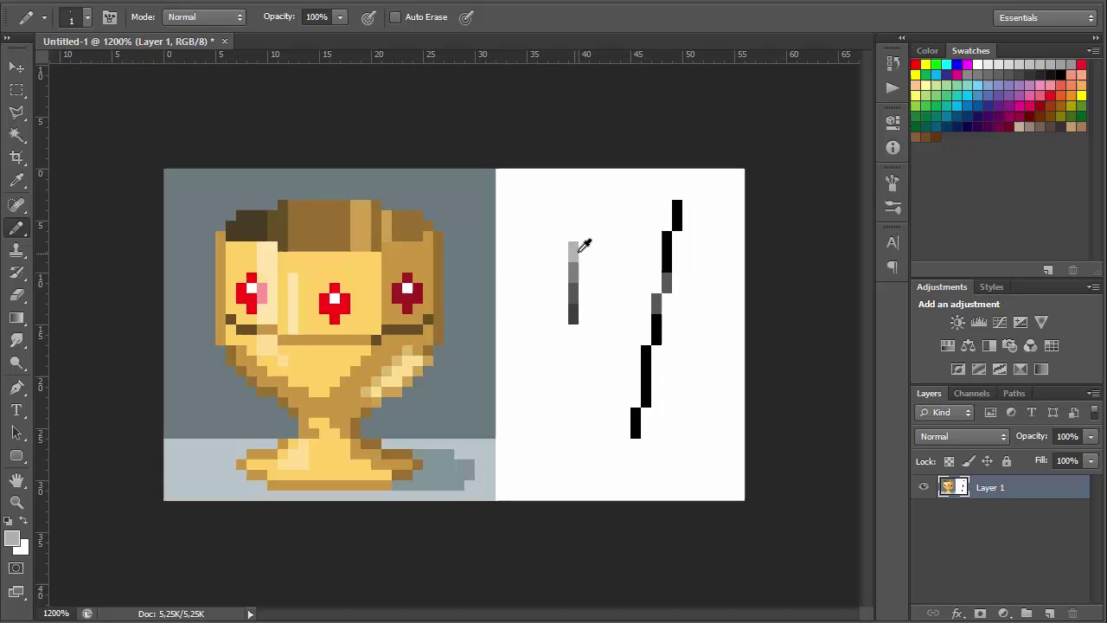
left_click(667, 304)
left_click(657, 283)
left_click(577, 271, "alt")
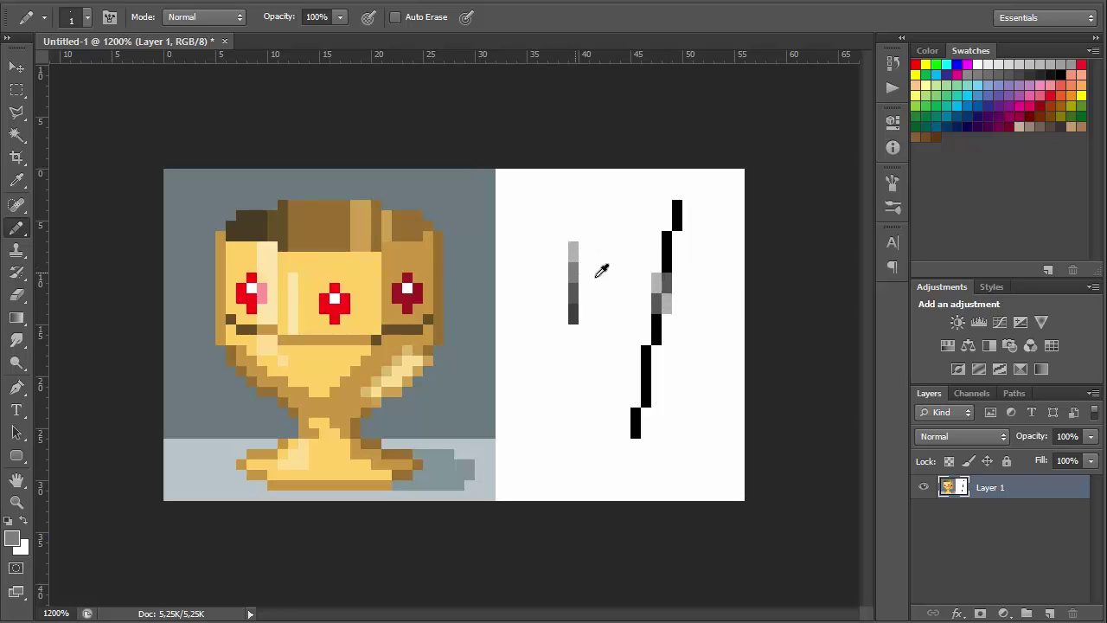
left_click(657, 288)
left_click(667, 298)
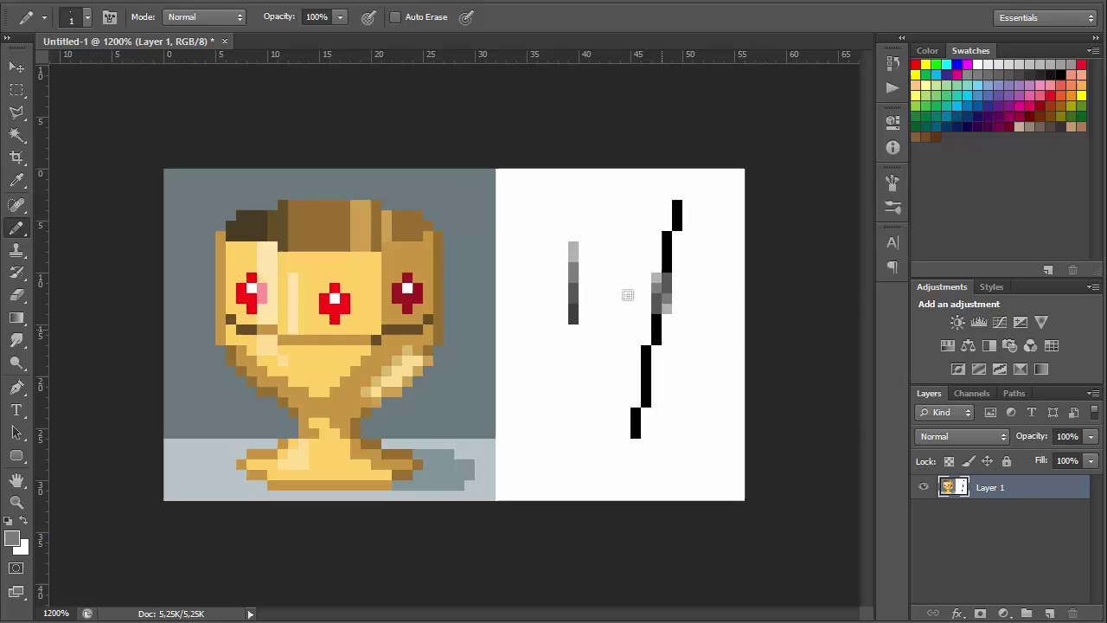
Recolour the next black pixel of each line segment with the ramp's darkest grey and view the drawing at 100%
left_click(573, 309, "alt")
left_click(657, 319)
left_click(667, 269)
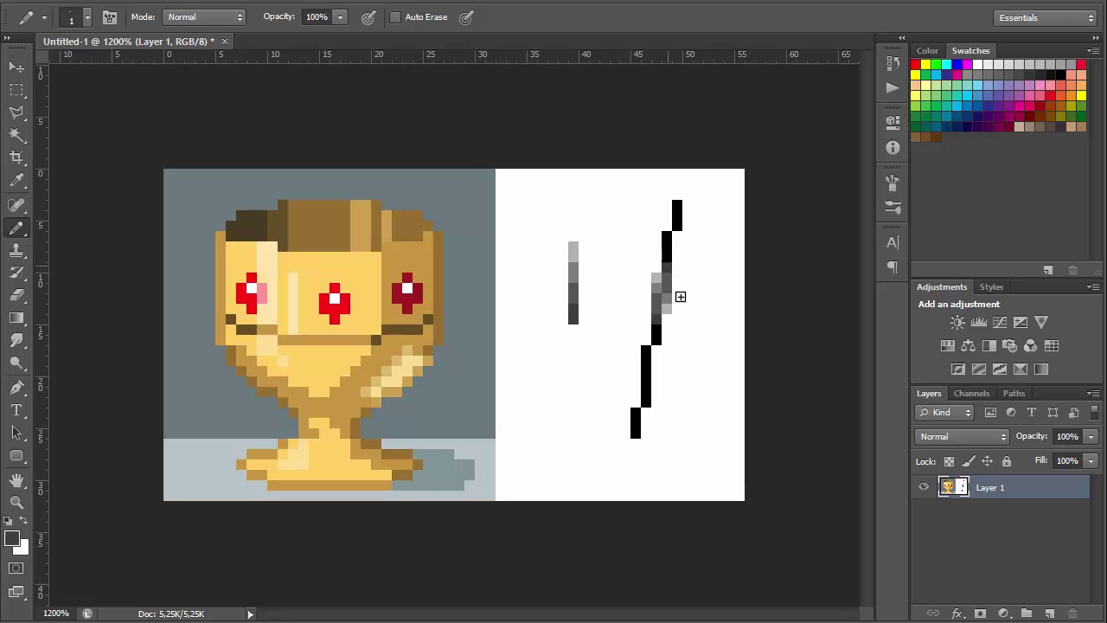
key("ctrl+1")
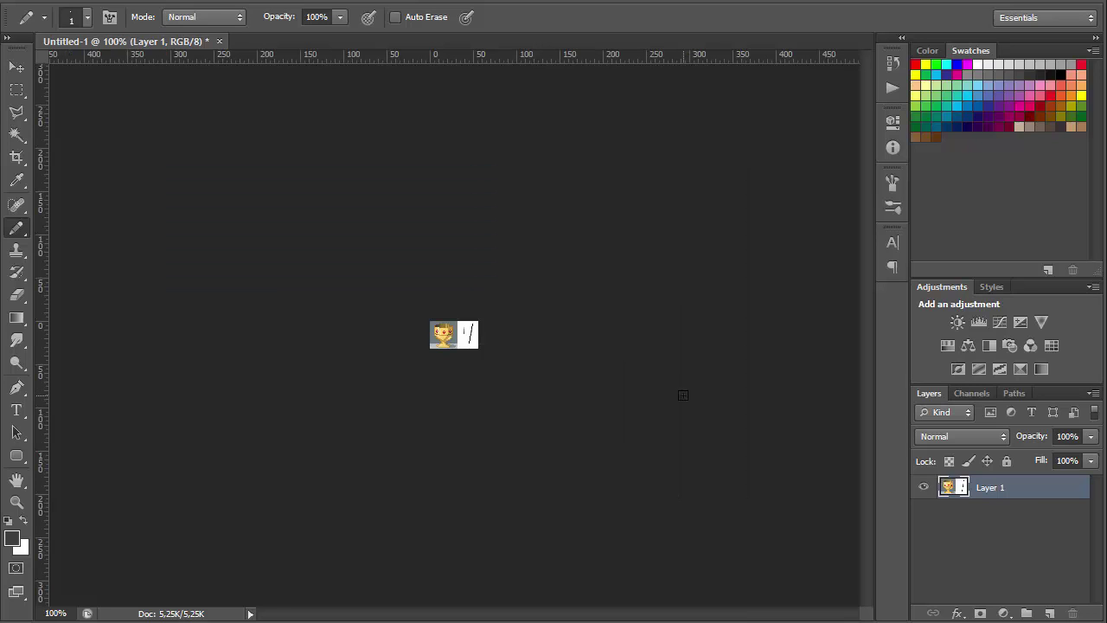
Shift the grey gradient on the lower line segment one pixel down by resampling its shades, covering its topmost light pixel with white
key("ctrl+plus")
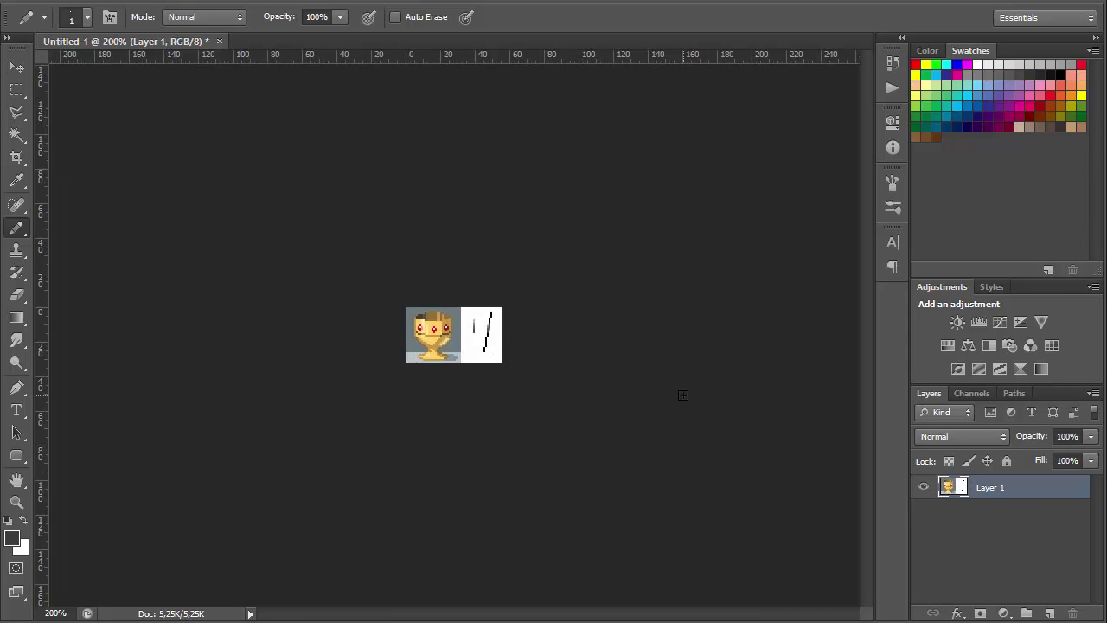
key("ctrl+plus")
key("ctrl+plus")
key("ctrl+plus")
key("ctrl+plus")
key("ctrl+plus")
key("ctrl+plus")
key("ctrl+plus")
key("ctrl+plus")
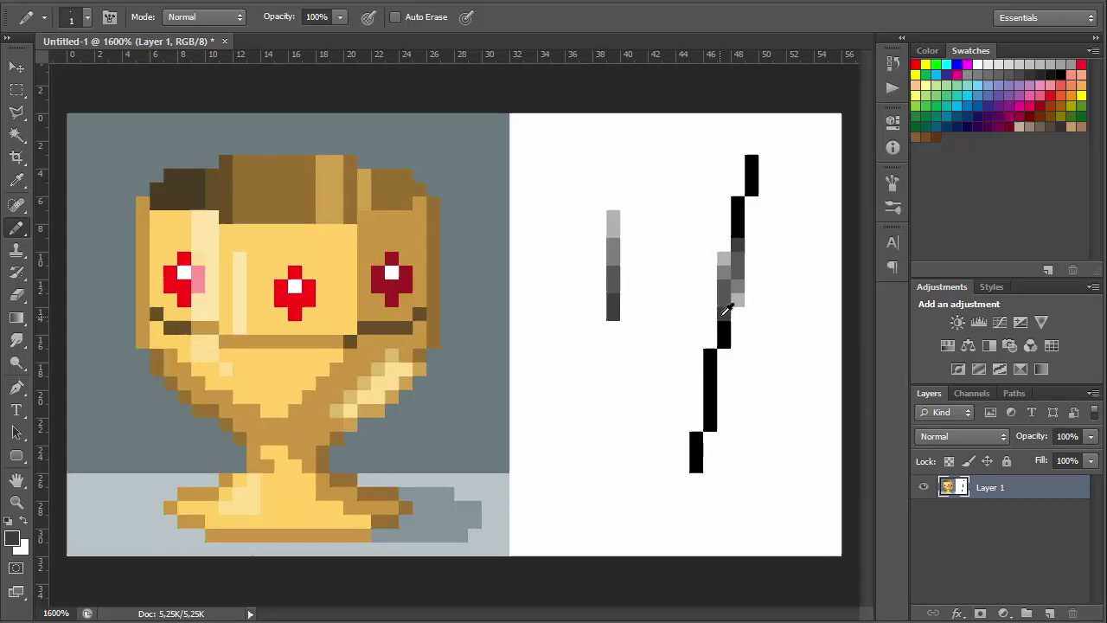
left_click(725, 326)
left_click(726, 299, "alt")
left_click(725, 316)
left_click(725, 271, "alt")
left_click(724, 291)
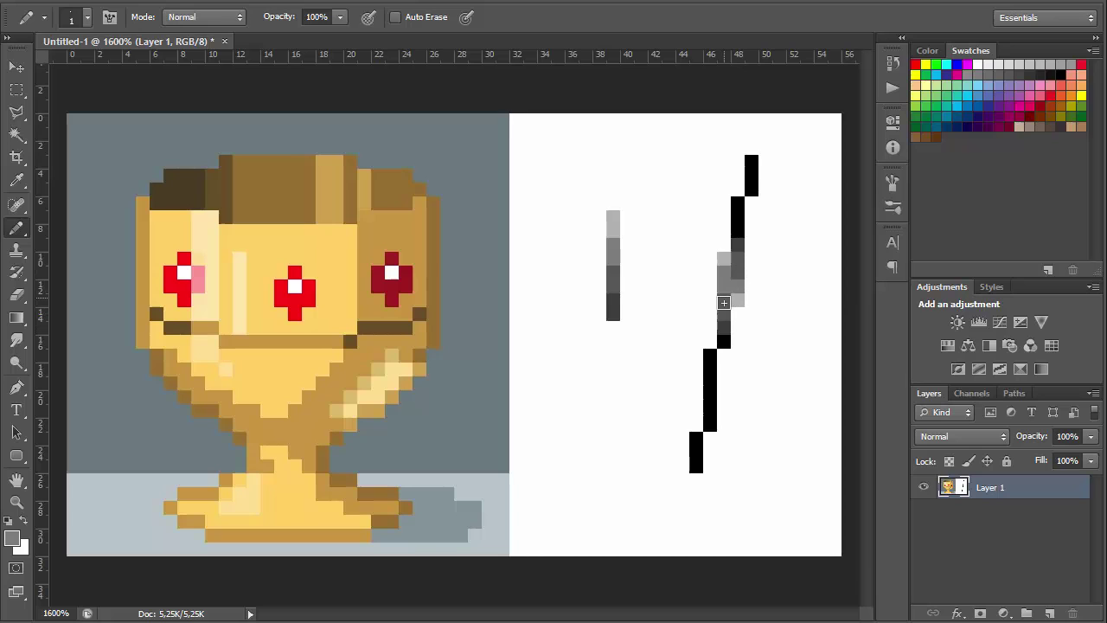
left_click(725, 261, "alt")
left_click(724, 271)
left_click(713, 263, "alt")
left_click(724, 260)
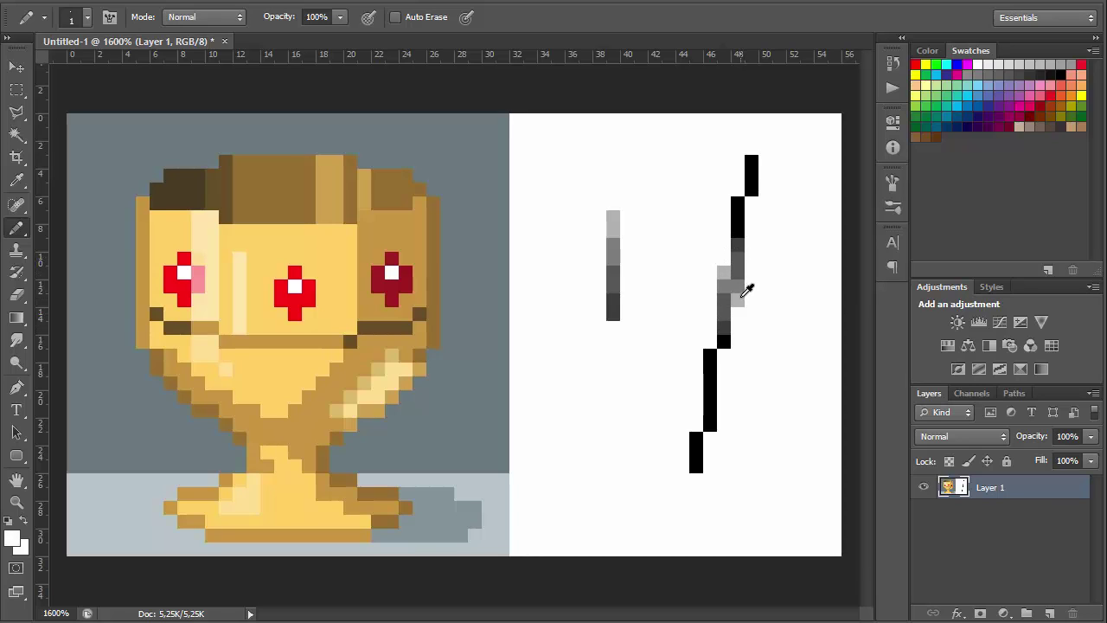
Shift the upper segment's grey gradient one pixel up, cover its lowest light pixel with white, and view the drawing at 100%
left_click(740, 299, "alt")
left_click(737, 286)
left_click(729, 286, "alt")
left_click(736, 273)
left_click(727, 296, "alt")
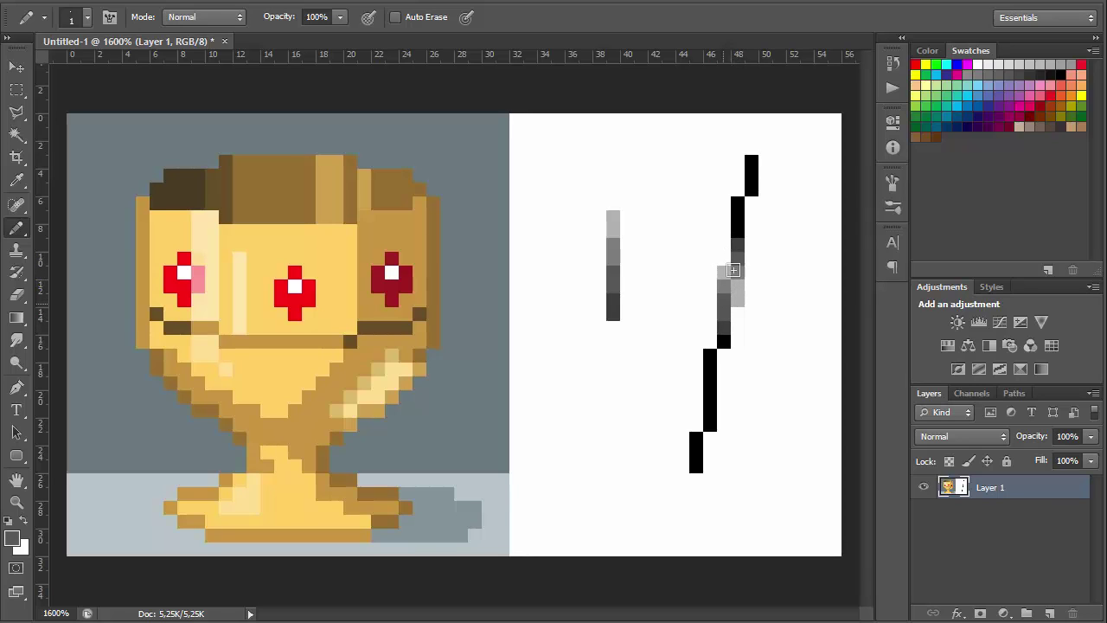
left_click(736, 258)
left_click(738, 244, "alt")
left_click(739, 230)
left_click(752, 292, "alt")
left_click(740, 298)
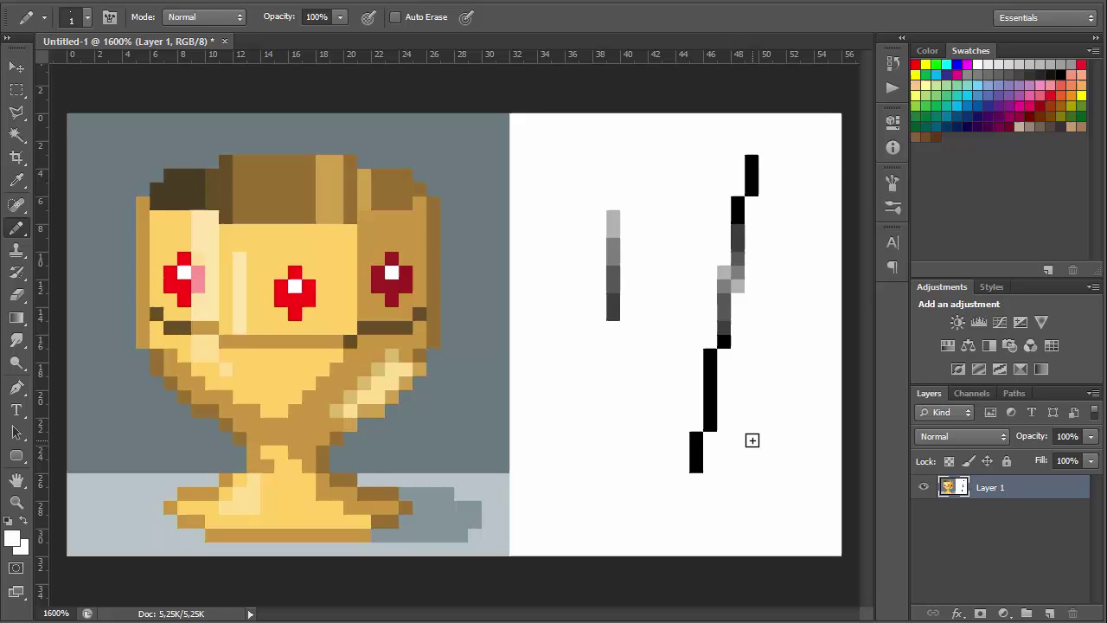
key("ctrl+1")
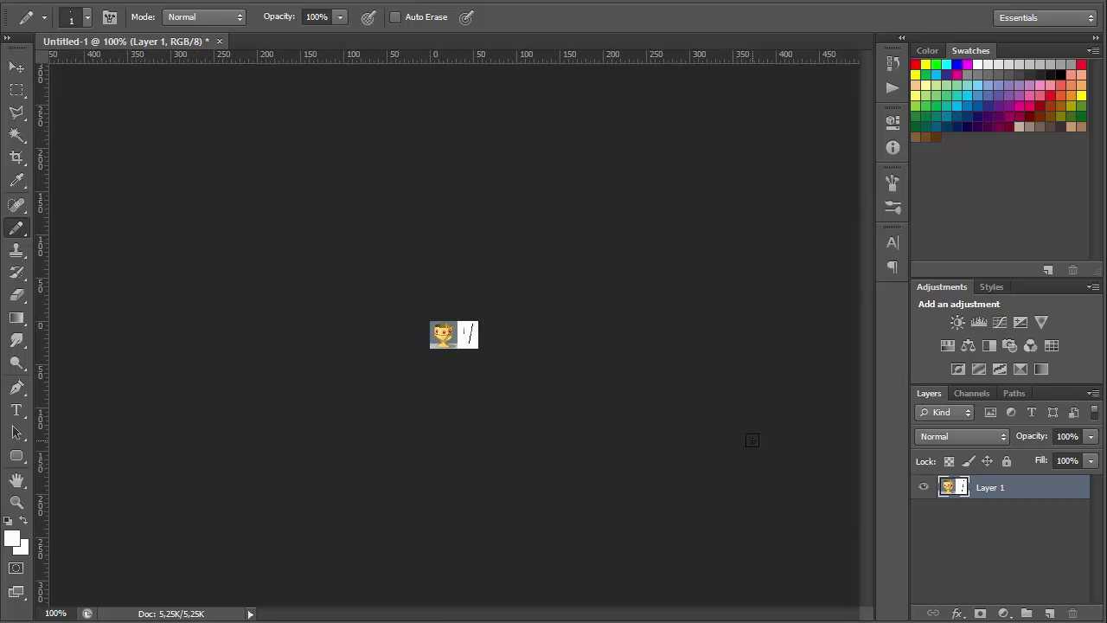
Add paler grey pixels above the left gradient using light grey at 50% opacity, and the same shade at 100% below the right gradient
key("ctrl+plus")
key("ctrl+plus")
key("ctrl+plus")
key("ctrl+plus")
key("ctrl+plus")
key("ctrl+plus")
key("ctrl+plus")
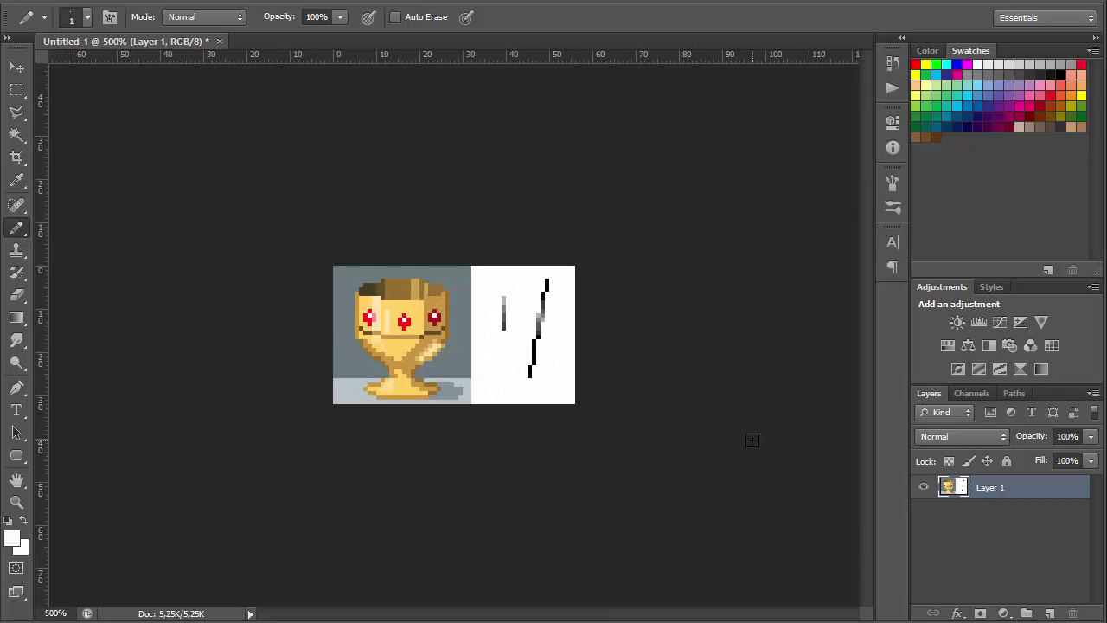
key("ctrl+plus")
left_click(657, 278, "alt")
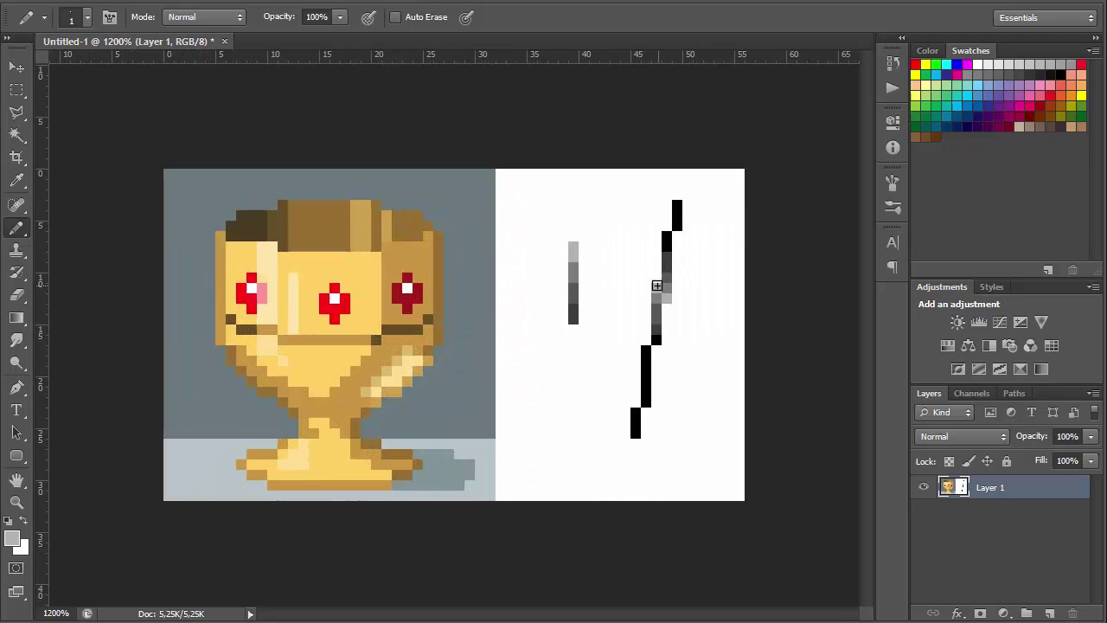
key("5")
left_click_drag(656, 266, 657, 276)
left_click(657, 272, "alt")
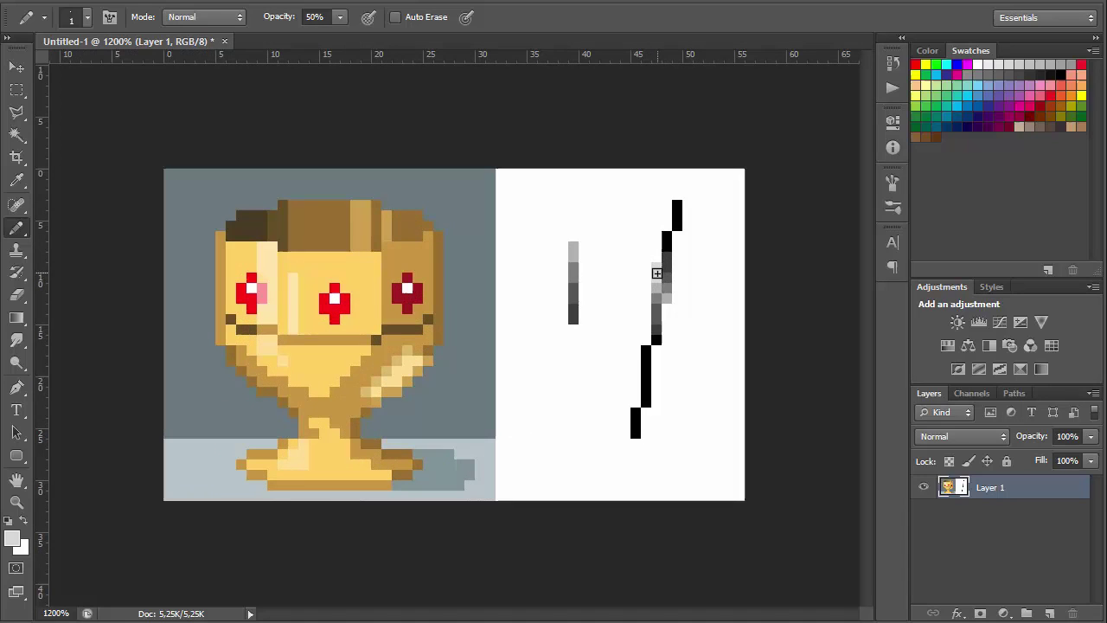
key("0")
left_click(667, 308)
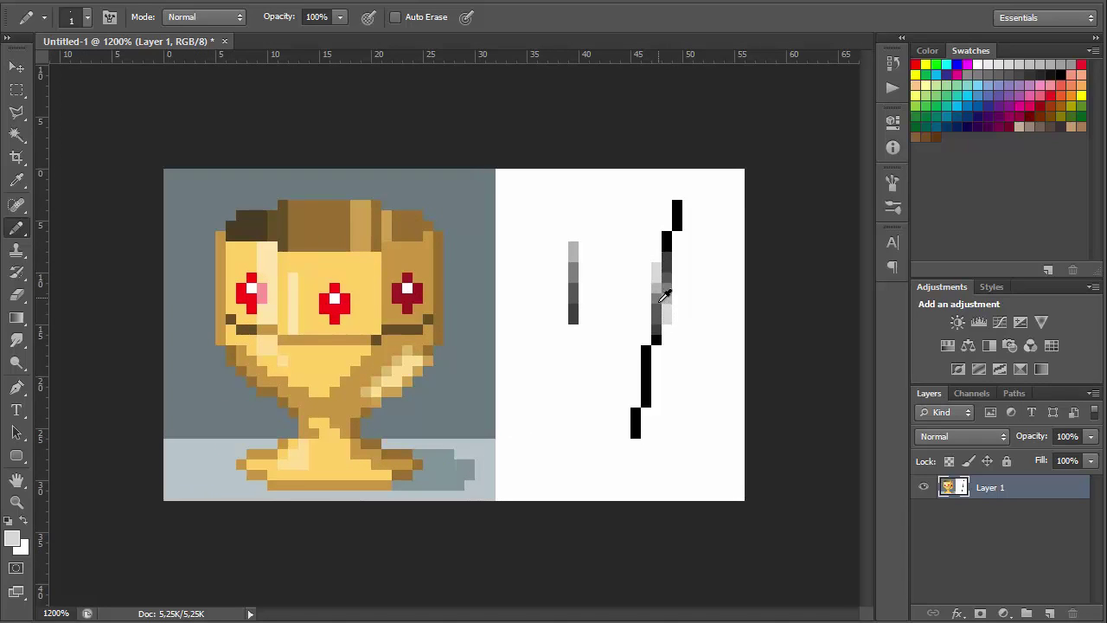
Rebalance the shades inside both gradients with greys sampled from the line, and view the drawing at 100%
left_click(666, 291, "alt")
left_click_drag(658, 299, 658, 308)
left_click(668, 276, "alt")
left_click(667, 269)
left_click(657, 286, "alt")
left_click(659, 277)
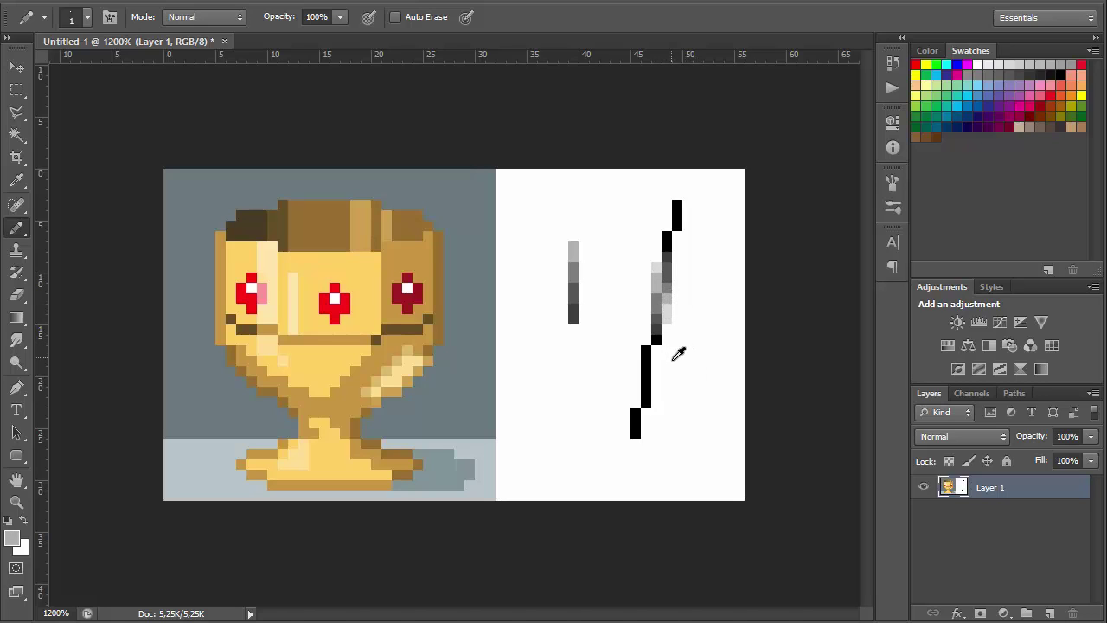
left_click(656, 317, "alt")
left_click(658, 309)
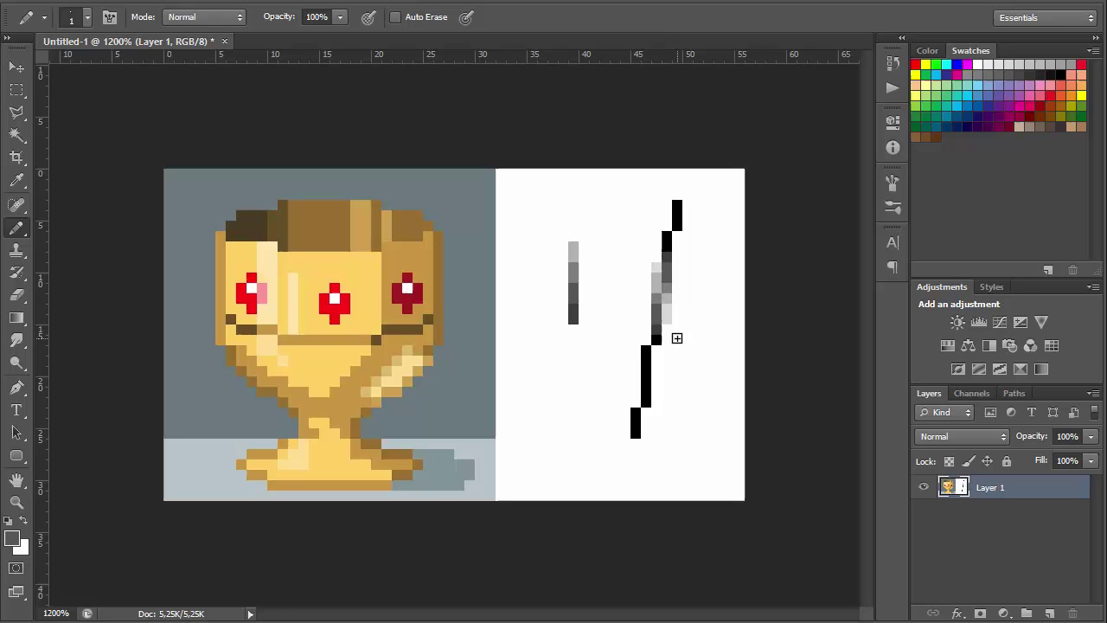
key("ctrl+plus")
key("ctrl+1")
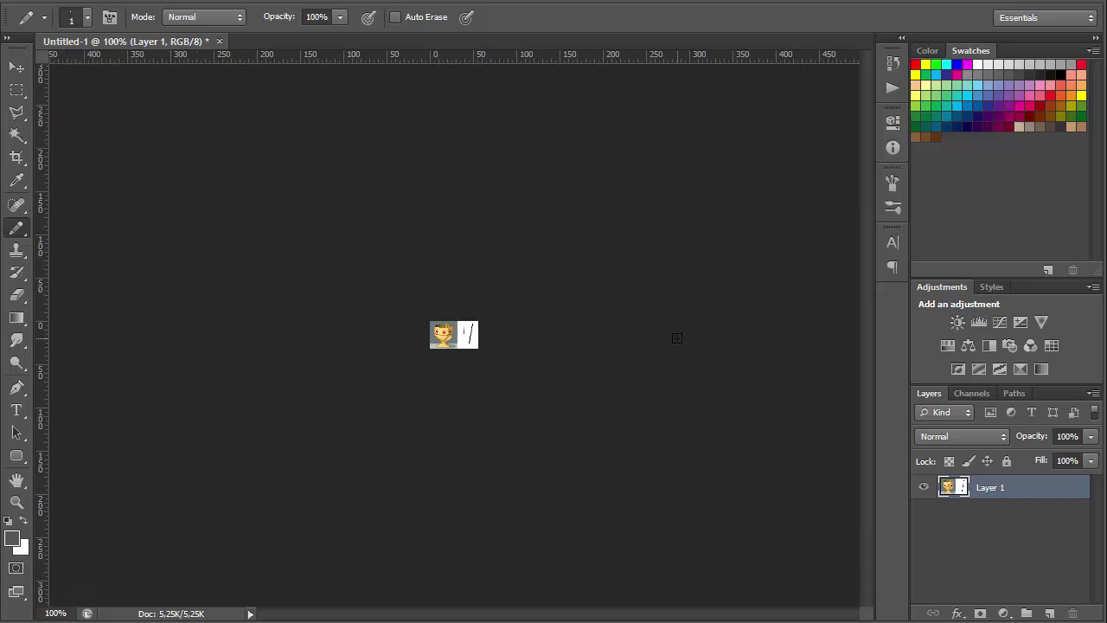
Draw a line shape with a 1 px black stroke over the hand-drawn steep line using the Line tool
key("ctrl+plus")
key("ctrl+plus")
key("ctrl+plus")
key("ctrl+plus")
key("ctrl+plus")
key("ctrl+plus")
key("ctrl+plus")
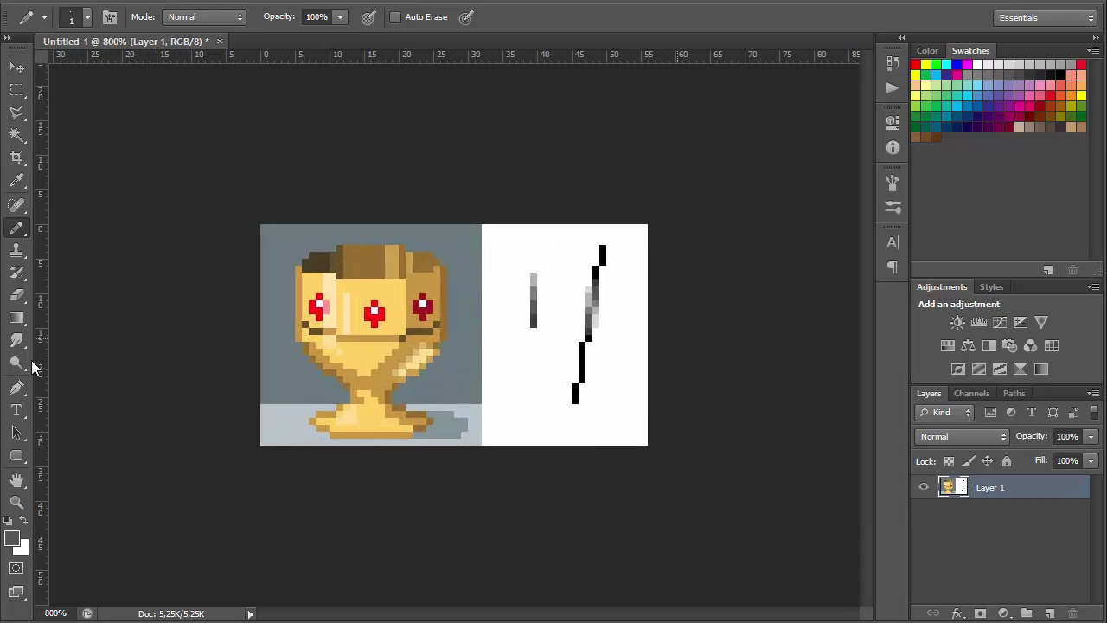
left_click_drag(16, 456, 106, 524)
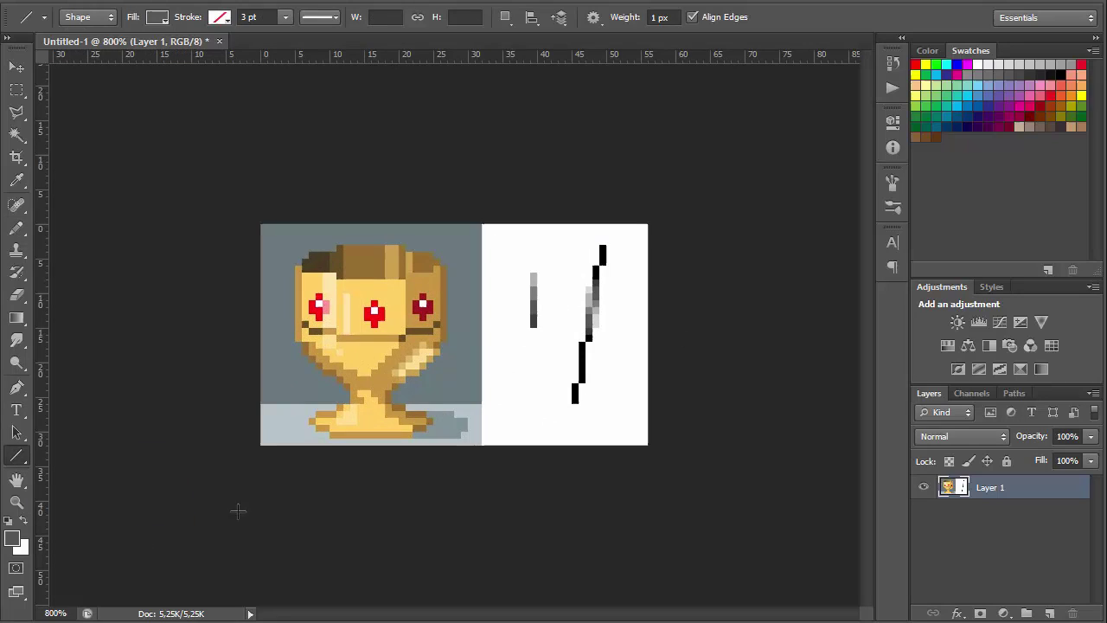
left_click_drag(603, 249, 575, 407)
key("ctrl+z")
left_click(285, 17)
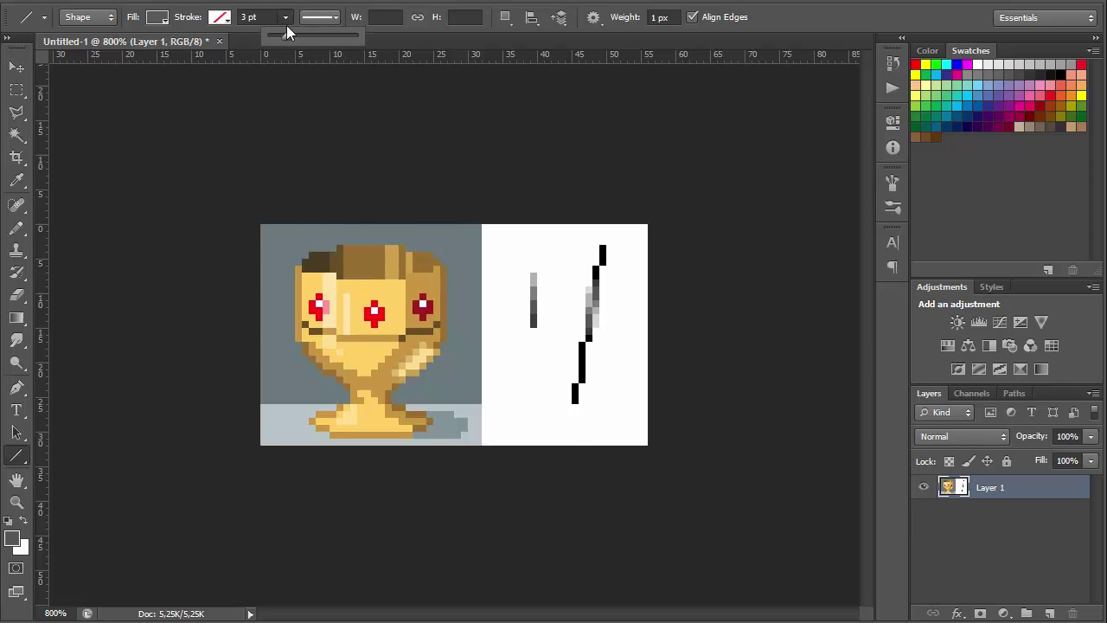
left_click(285, 21)
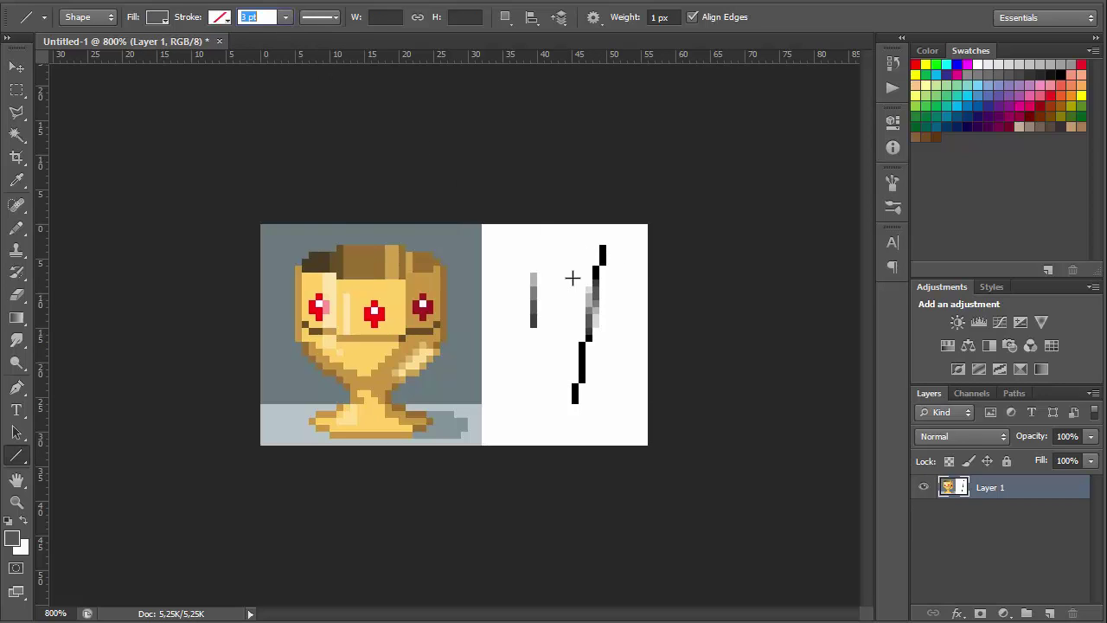
key("Return")
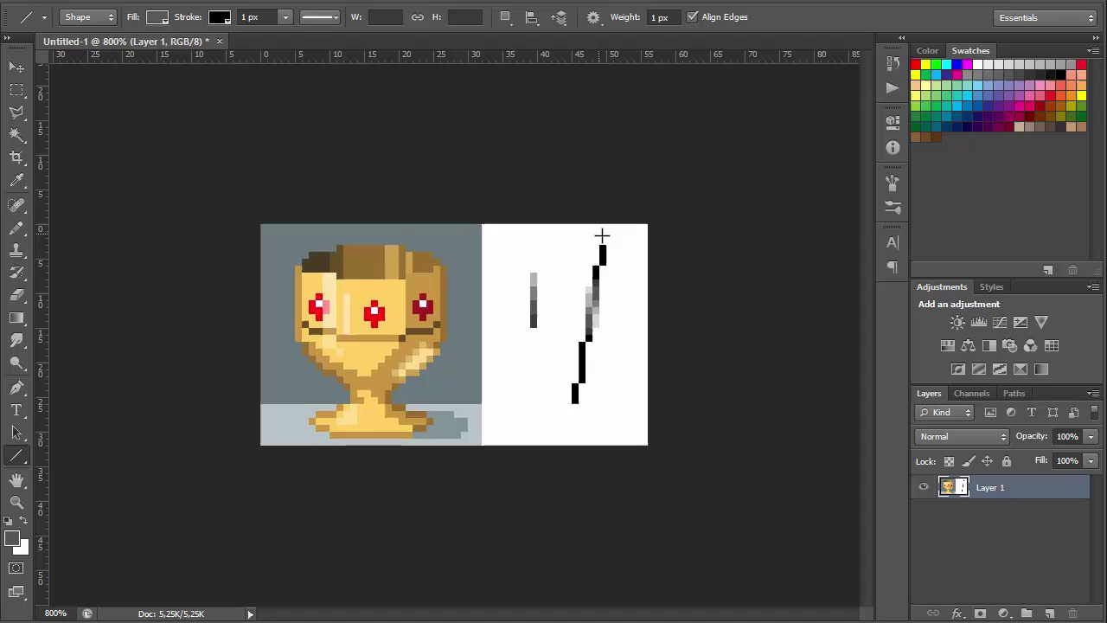
left_click_drag(603, 248, 572, 402)
Move the line shape about 5 px left into the gap between the grey ramp and the hand-drawn line
key("v")
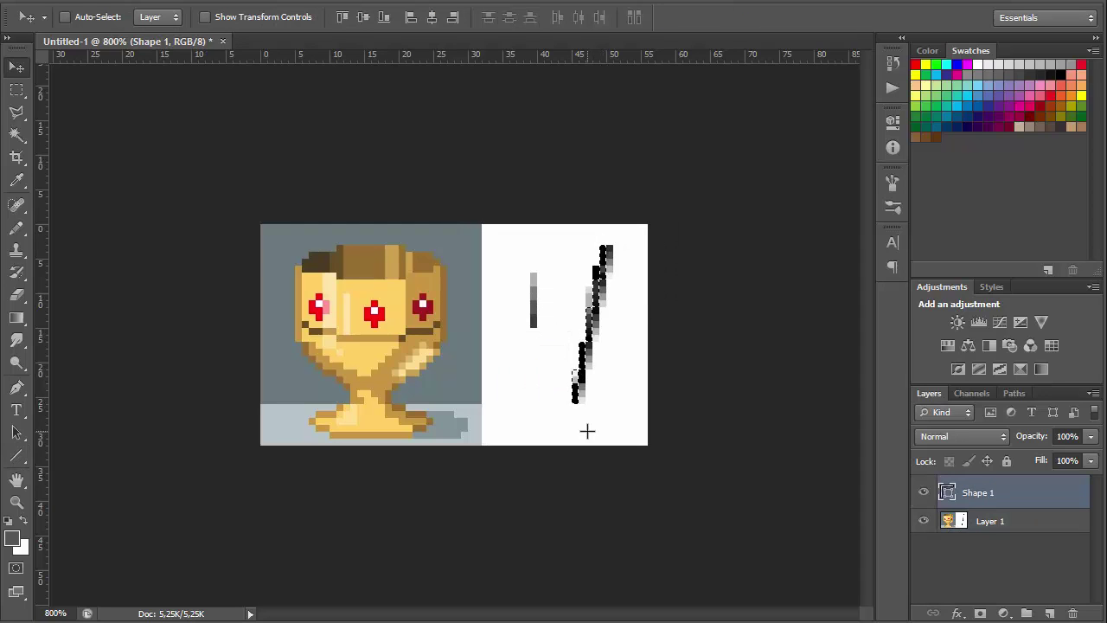
key("shift+Left")
key("shift+Right")
key("Left")
key("Left")
key("Left")
key("Left")
key("Left")
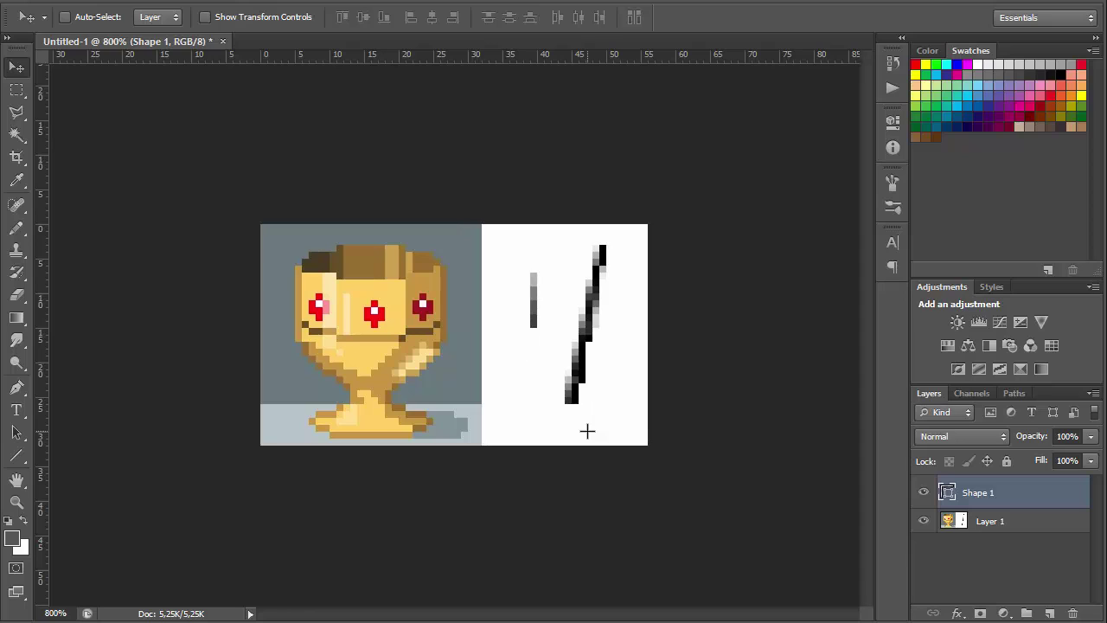
key("Left")
key("Right")
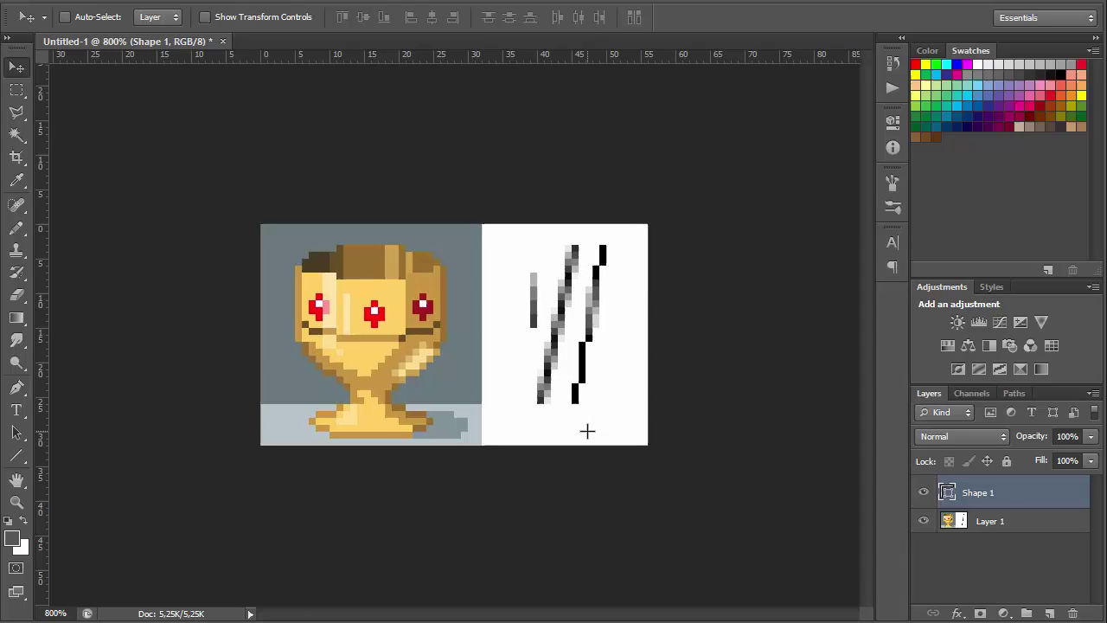
key("ctrl+space")
left_click(603, 354)
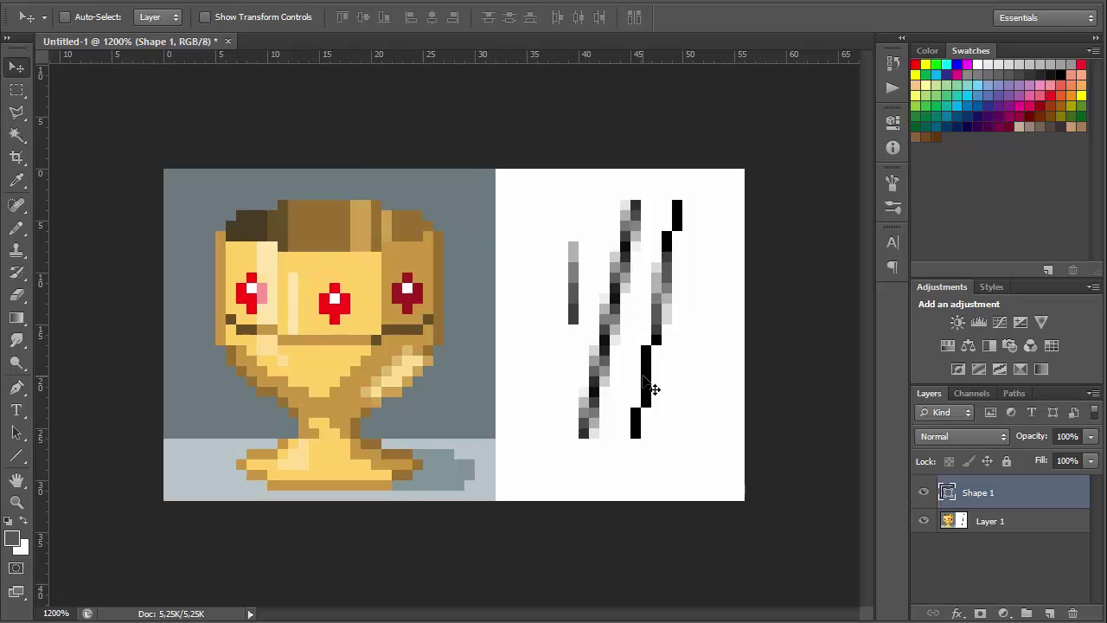
Compare the automatically smoothed line with the hand-shaded line at 100% zoom and at enlarged zoom levels
key("ctrl+1")
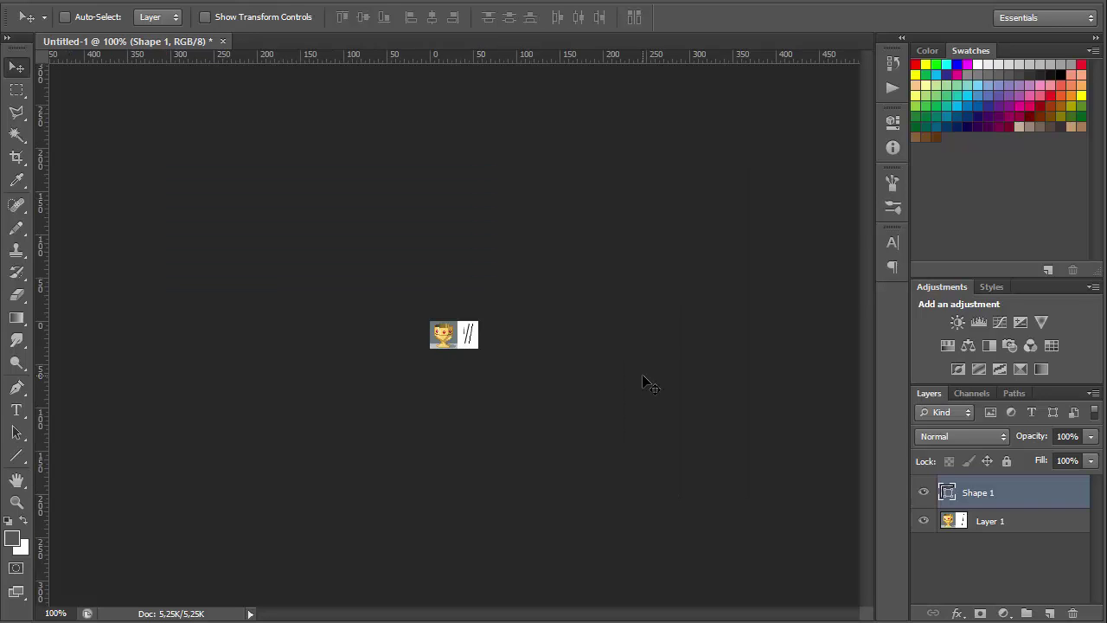
key("ctrl+plus")
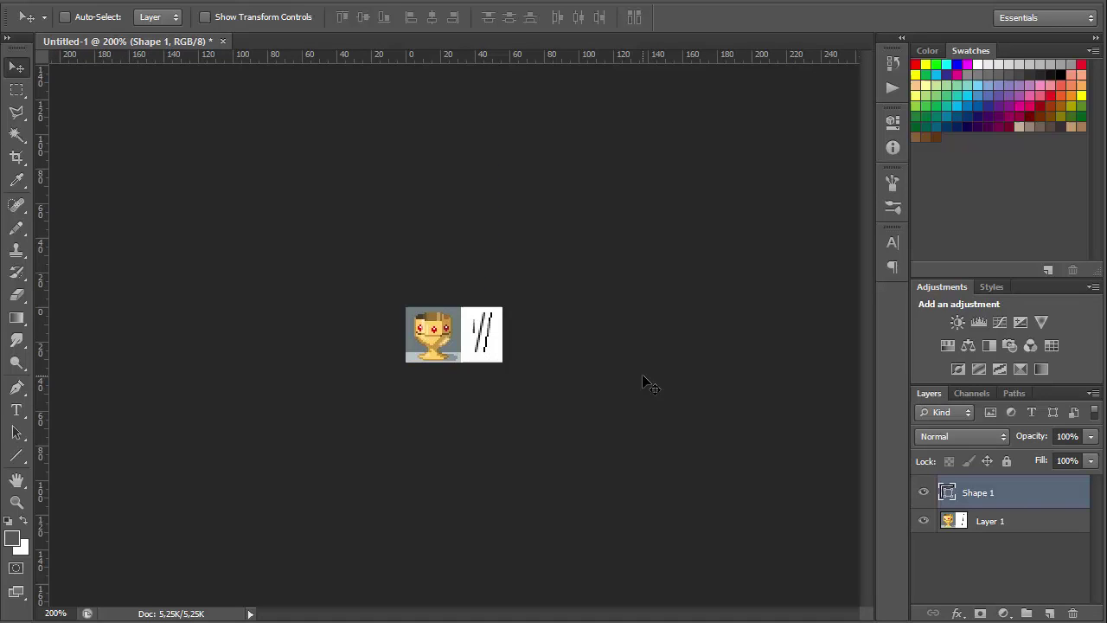
key("ctrl+plus")
key("ctrl+plus")
key("ctrl+plus")
key("ctrl+plus")
key("ctrl+plus")
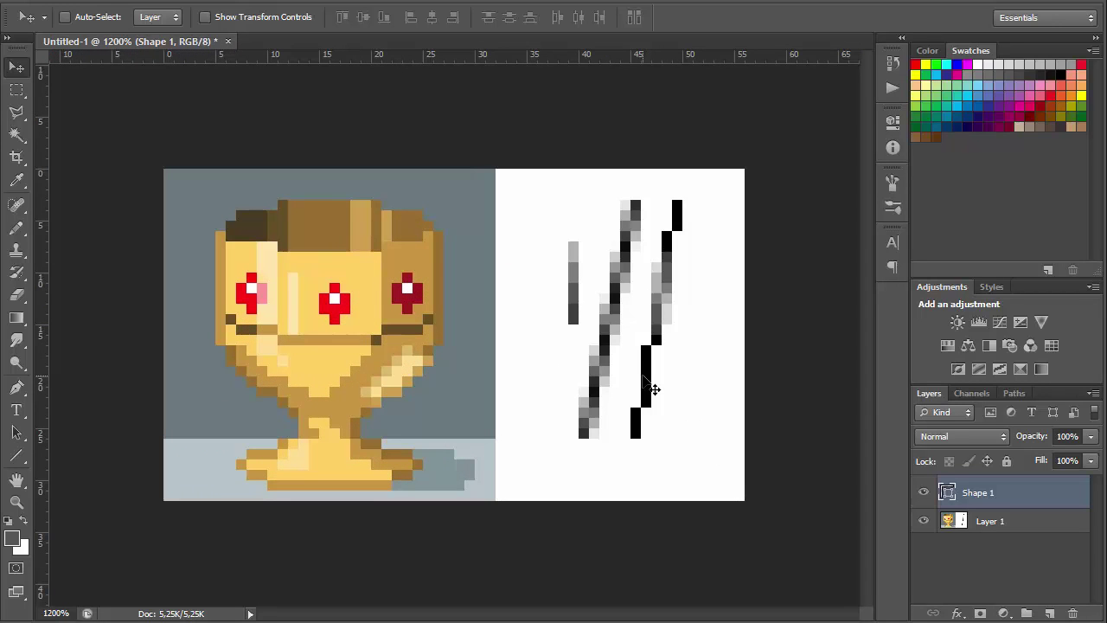
key("ctrl+plus")
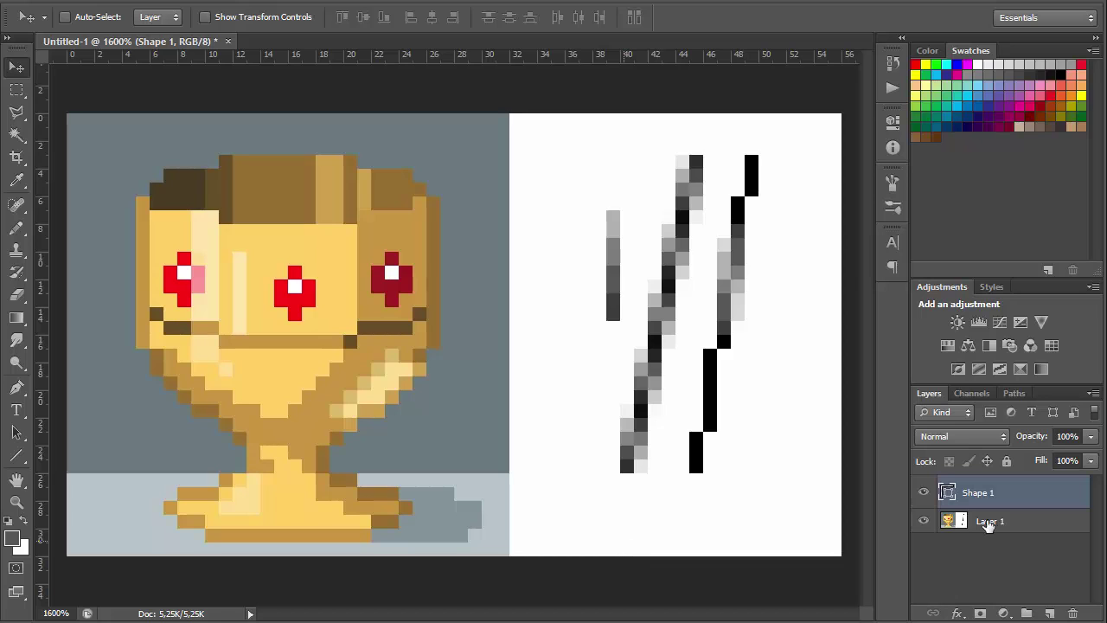
Merge the Shape 1 and Layer 1 layers, and invert the colours of the white practice area beside the goblet
left_click(1021, 522, "shift")
key("ctrl+e")
key("m")
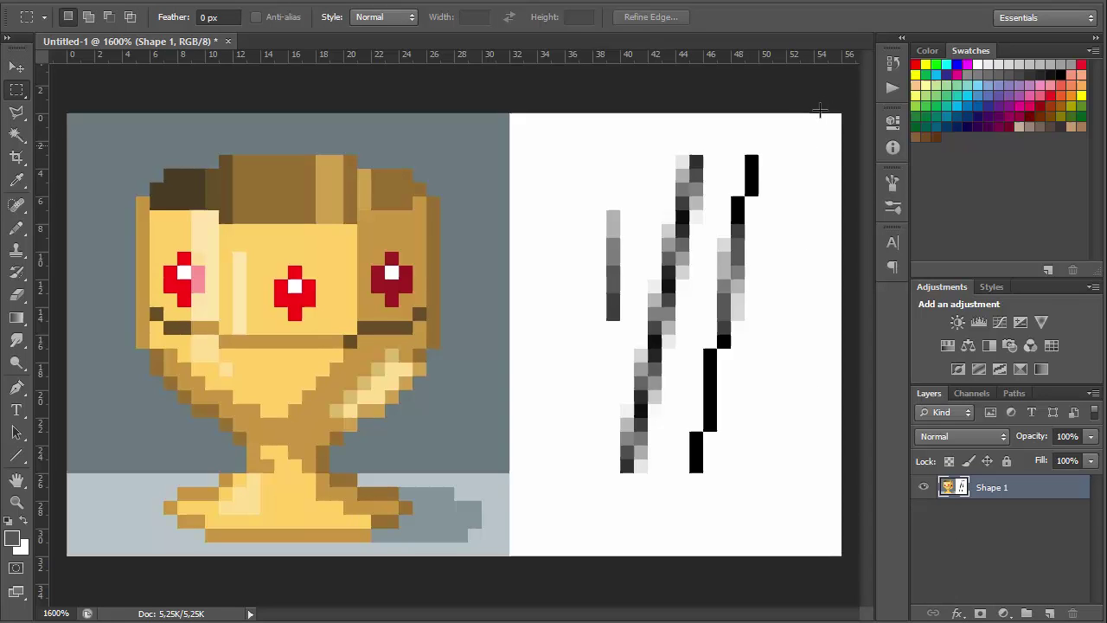
left_click_drag(843, 111, 516, 591)
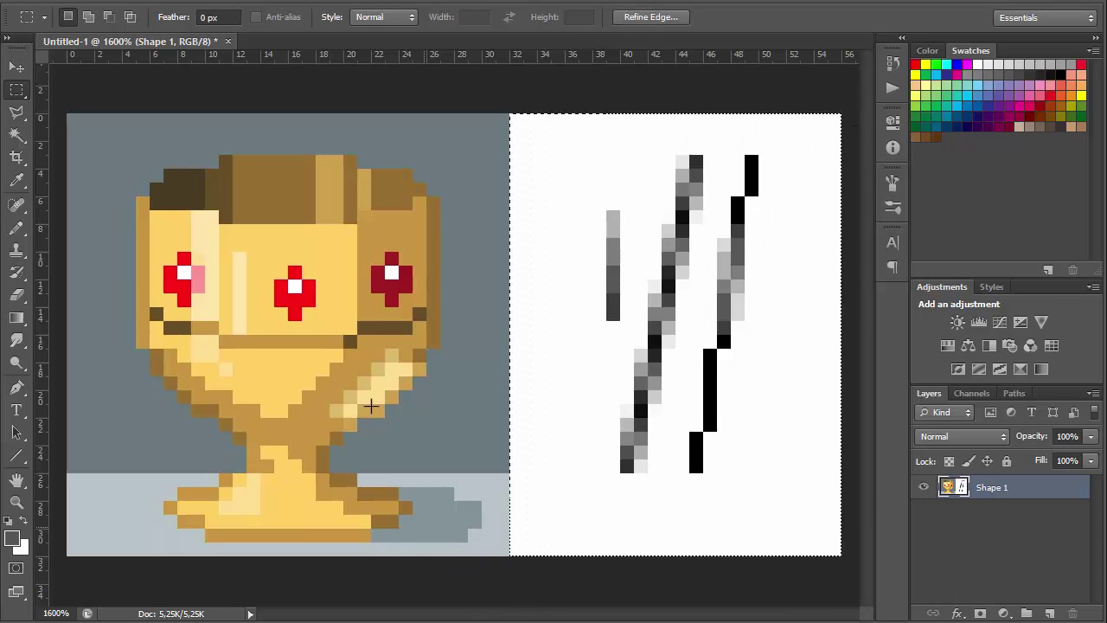
right_click(248, 240)
left_click(313, 186)
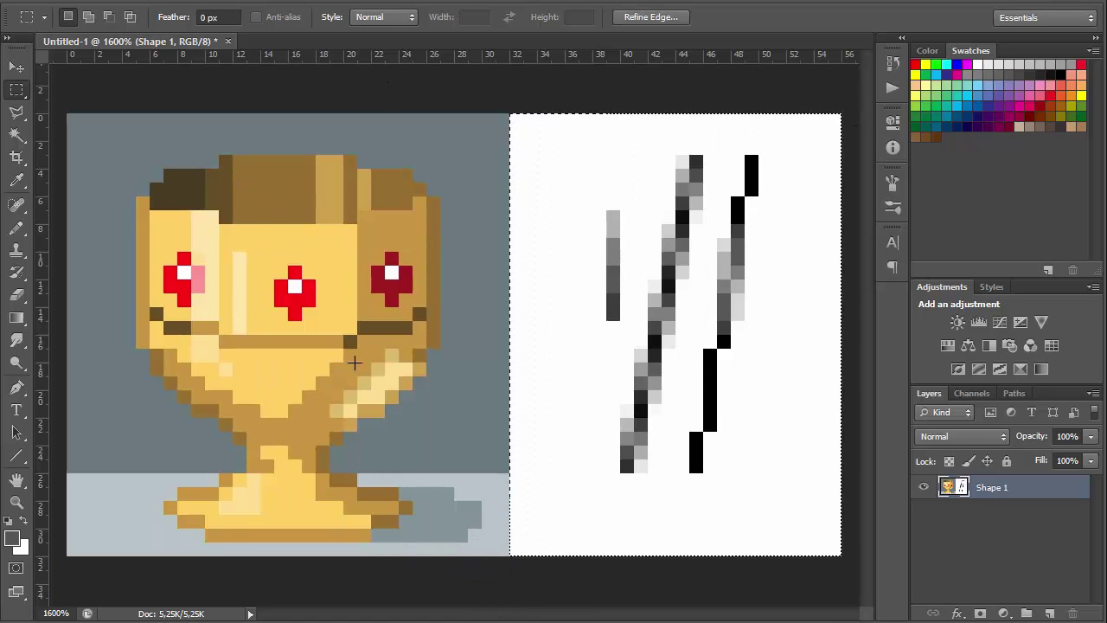
key("ctrl+i")
key("ctrl+d")
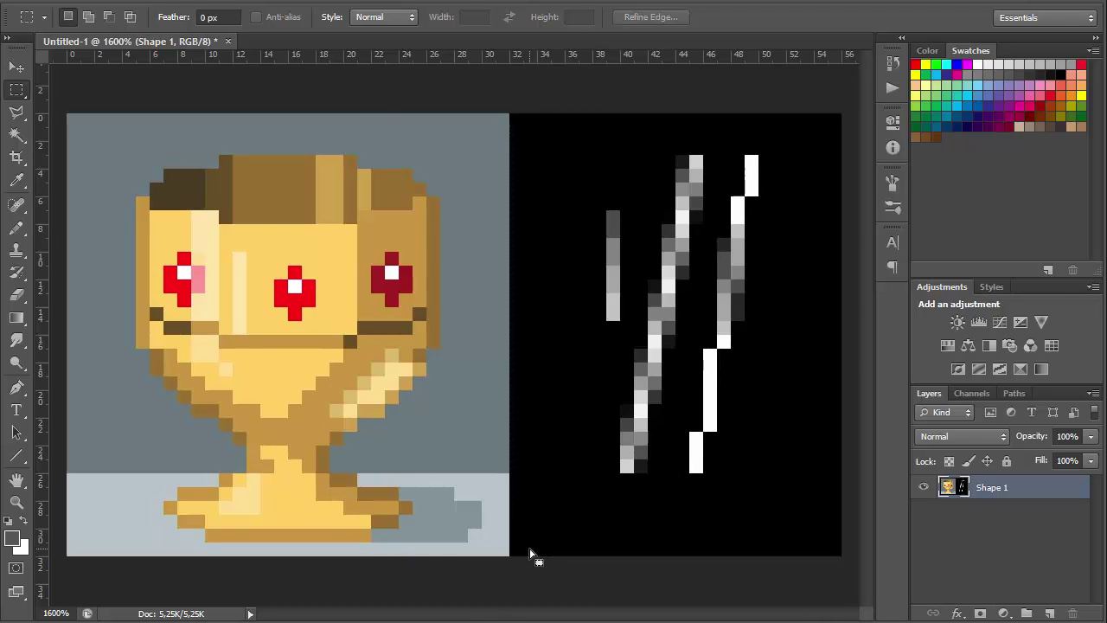
With the Pencil, extend the goblet's inner brown at the front rim corner and paint a short cream highlight along the front panel's upper edge
key("b")
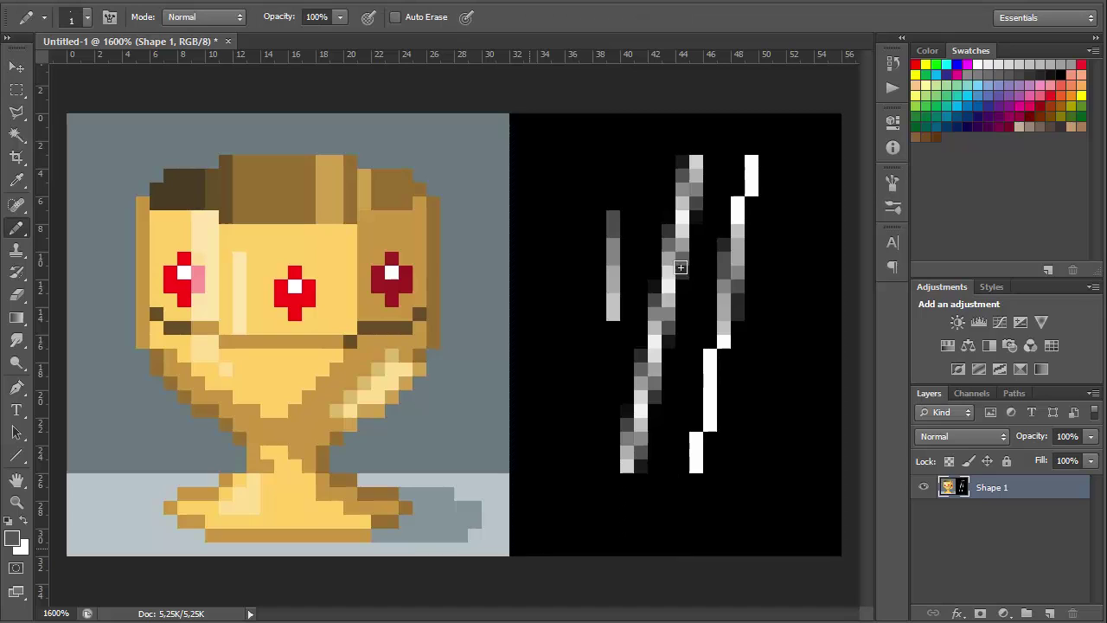
key("x")
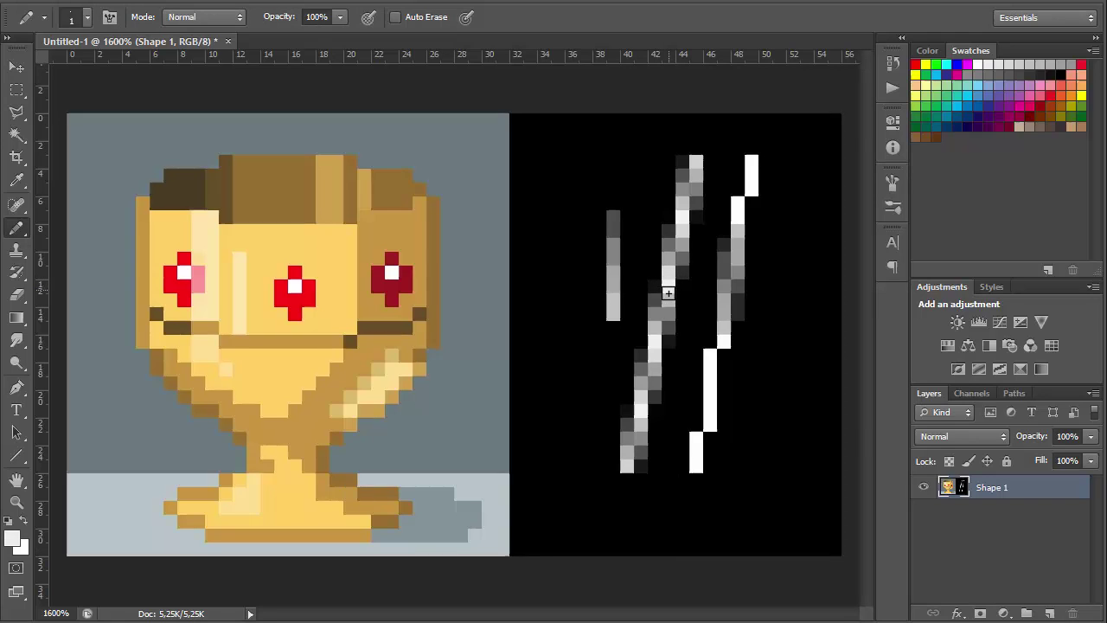
left_click(243, 208, "alt")
left_click(225, 218)
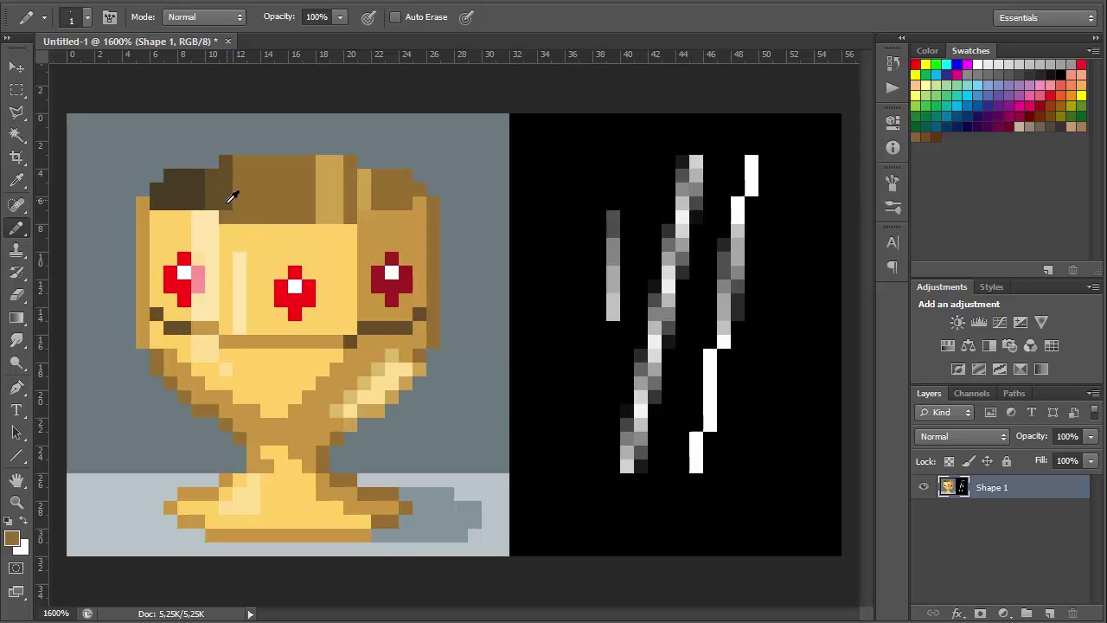
left_click(227, 204, "alt")
left_click(227, 227, "alt")
left_click(222, 228, "alt")
left_click_drag(230, 228, 254, 234)
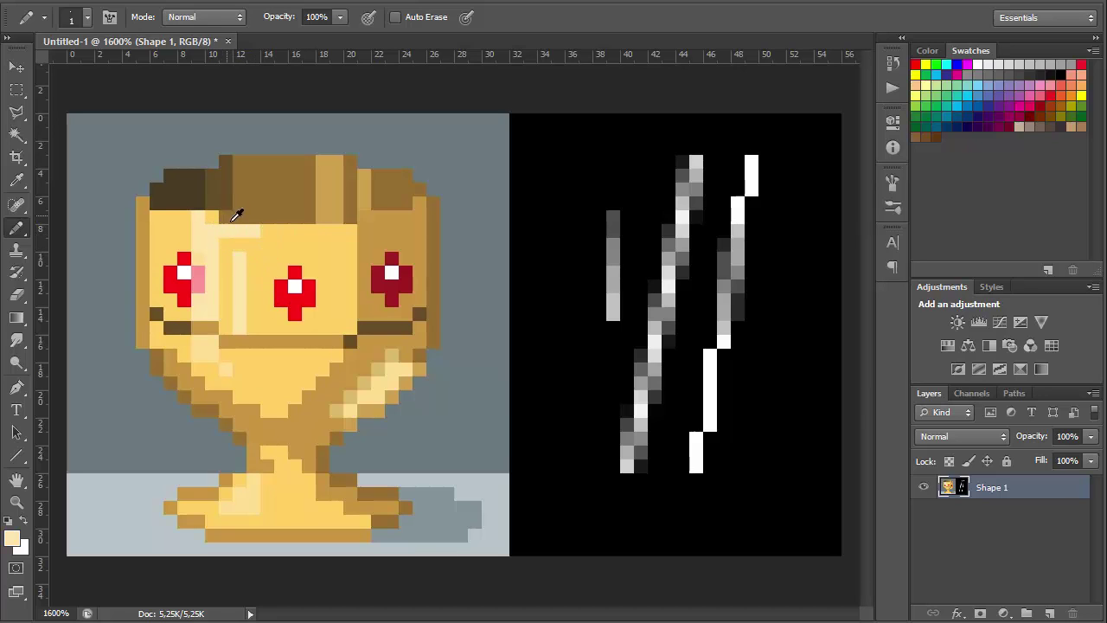
Add anti-aliasing pixels in sampled golds and browns along the left part of the goblet's front rim
left_click(227, 214, "alt")
left_click(213, 217)
left_click(195, 216, "alt")
left_click(184, 221)
left_click(176, 230, "alt")
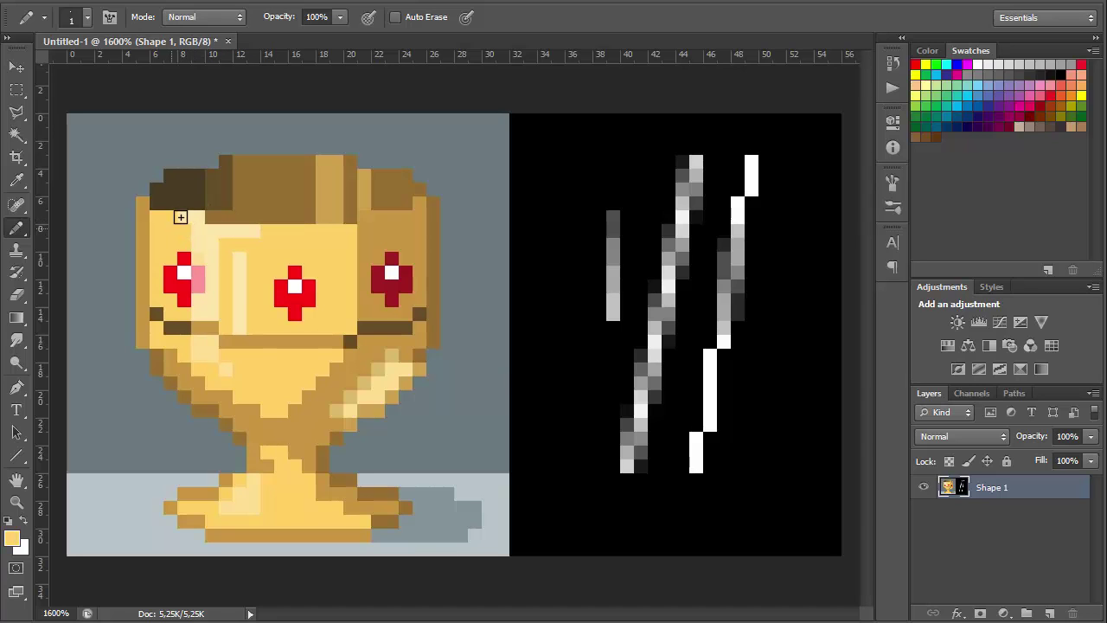
left_click(181, 217)
left_click(221, 217, "alt")
left_click(200, 217)
Darken the rim pixels beside the front panel's upper-left corner with sampled dark browns, and repaint the highlight's left end gold
left_click(212, 204, "alt")
left_click(214, 217)
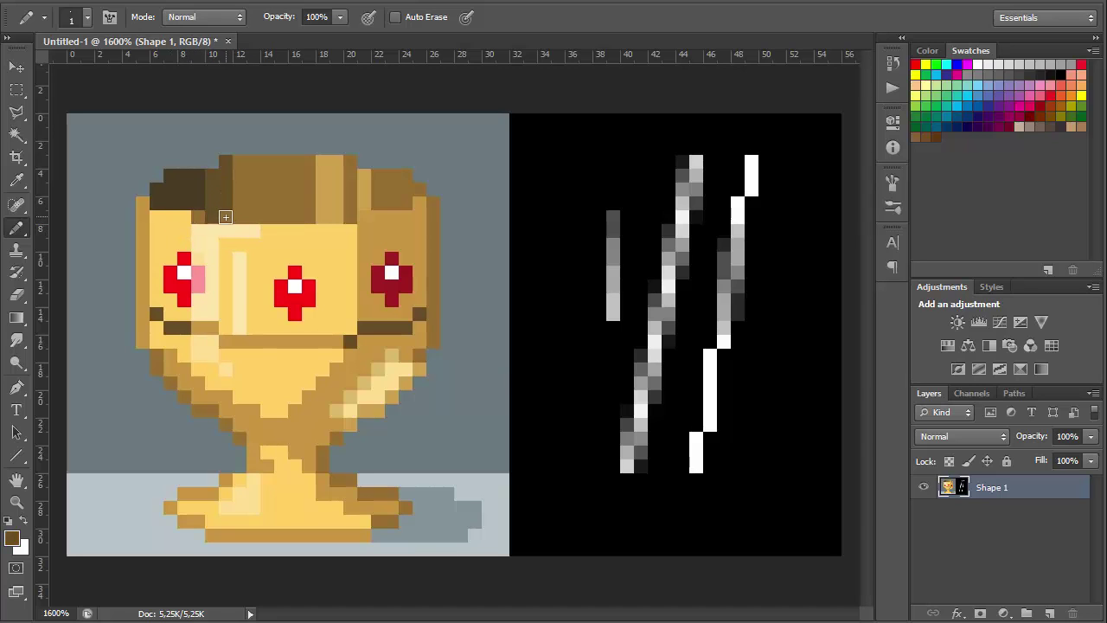
left_click(225, 217)
left_click(205, 198, "alt")
left_click(222, 217)
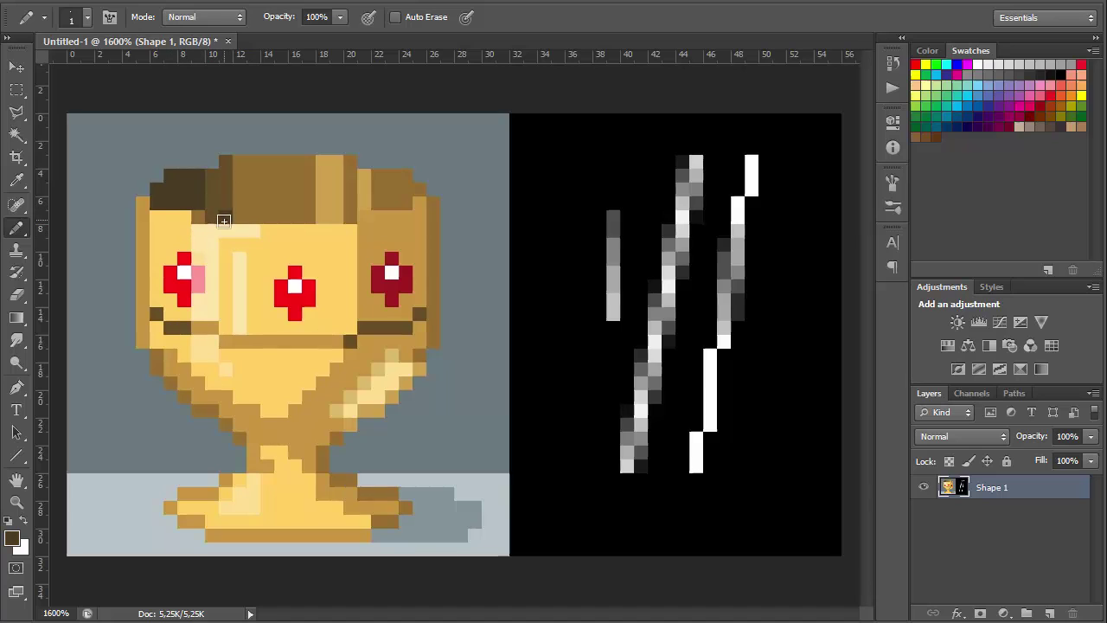
left_click(206, 232, "alt")
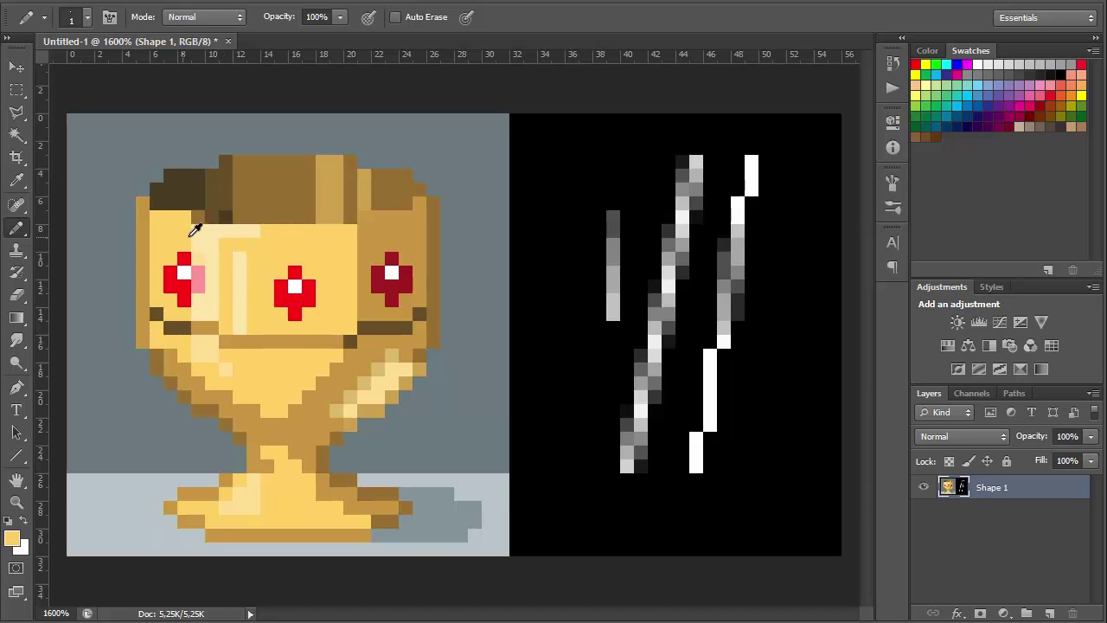
left_click(229, 236)
Inspect the goblet's reworked rim at small size, and enlarge the view to 800%
key("ctrl+alt+0")
key("ctrl+plus")
key("ctrl+plus")
key("ctrl+plus")
key("ctrl+plus")
key("ctrl+plus")
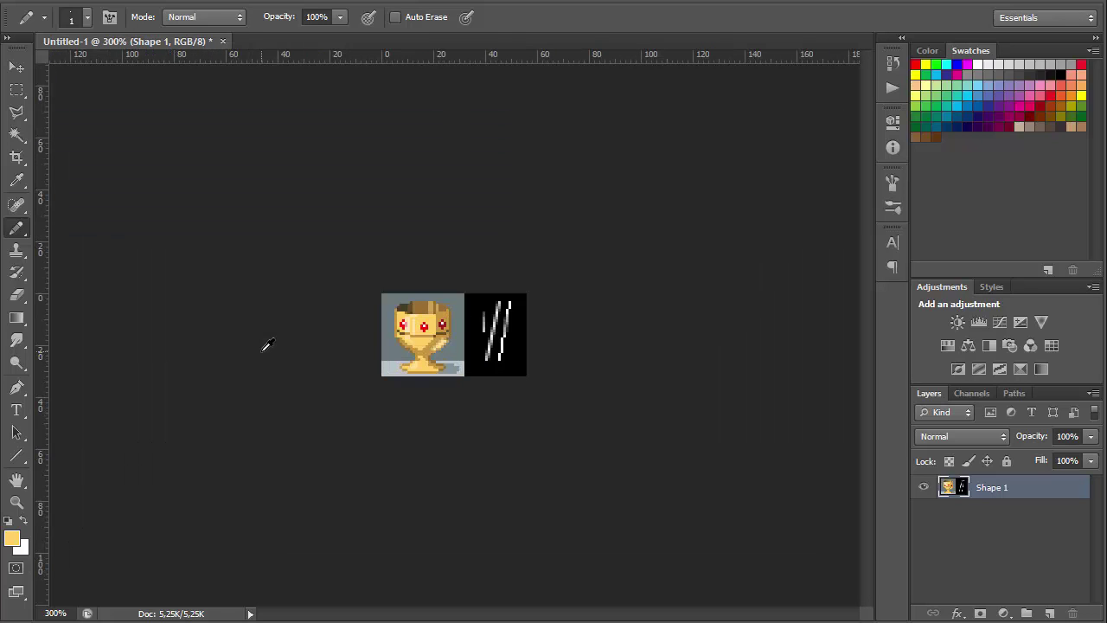
key("ctrl+plus")
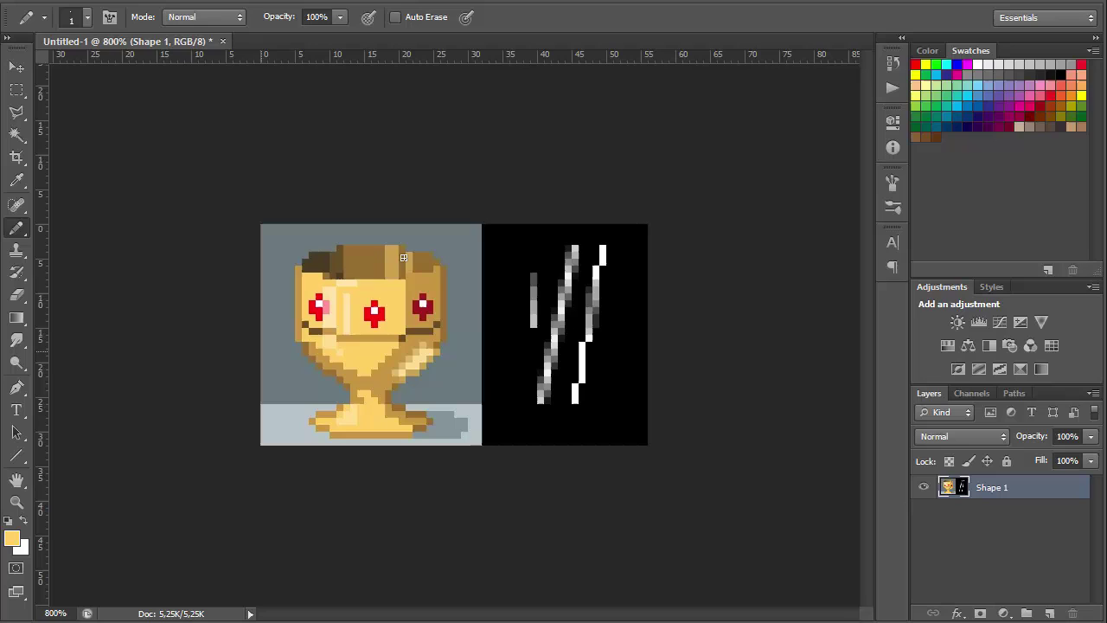
Soften the front rim's step by repainting three neighbouring pixels, each with the shade sampled just left of it
left_click(411, 283, "alt")
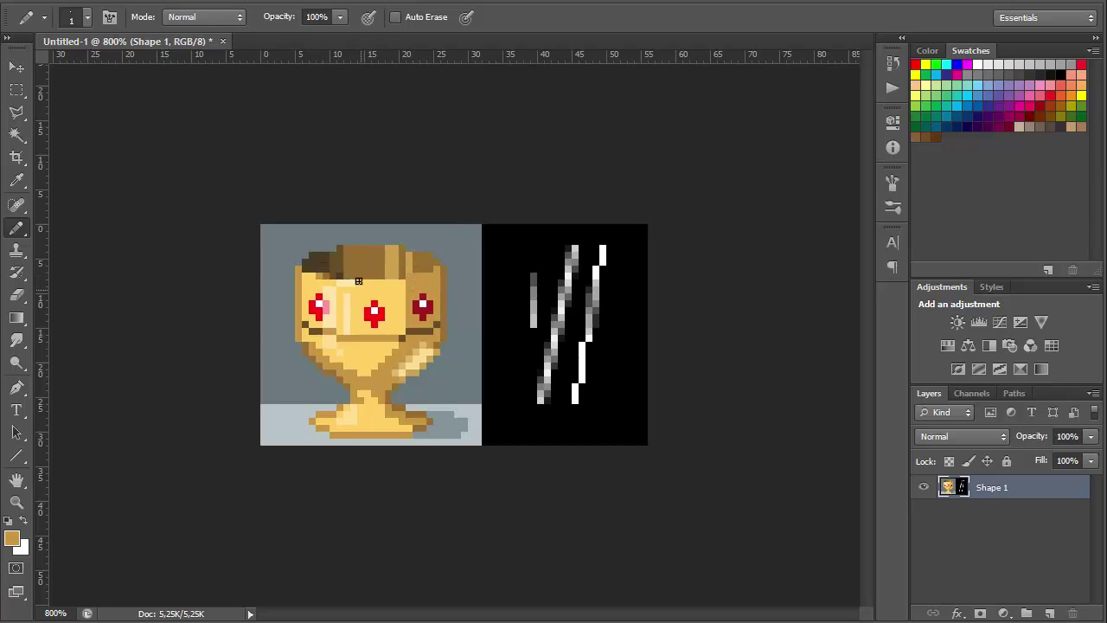
left_click(340, 266, "alt")
left_click(328, 273, "alt")
left_click(333, 276)
left_click(320, 275, "alt")
left_click(327, 276)
left_click(313, 275, "alt")
left_click(319, 276)
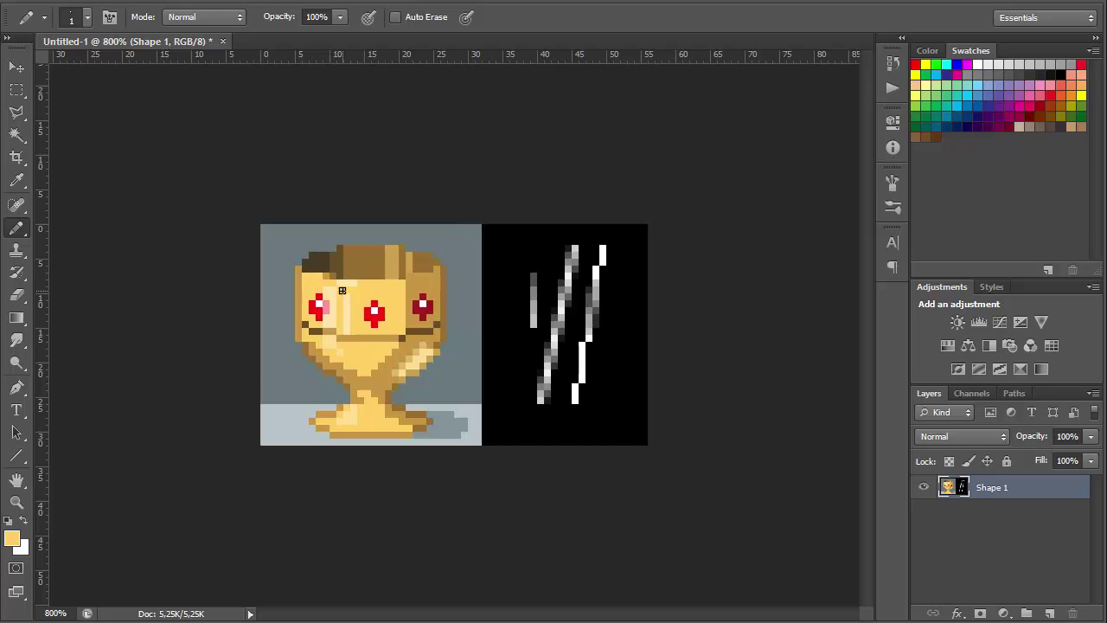
Check the softened left rim at fit-to-window size, at 100%, and at 1200%
key("ctrl+0")
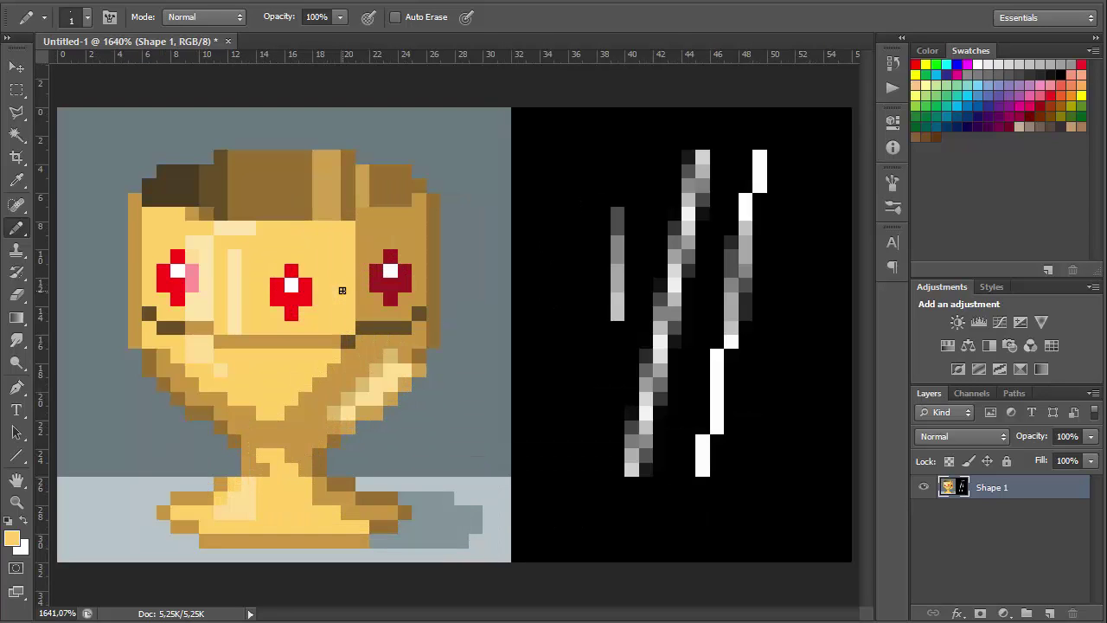
key("ctrl+1")
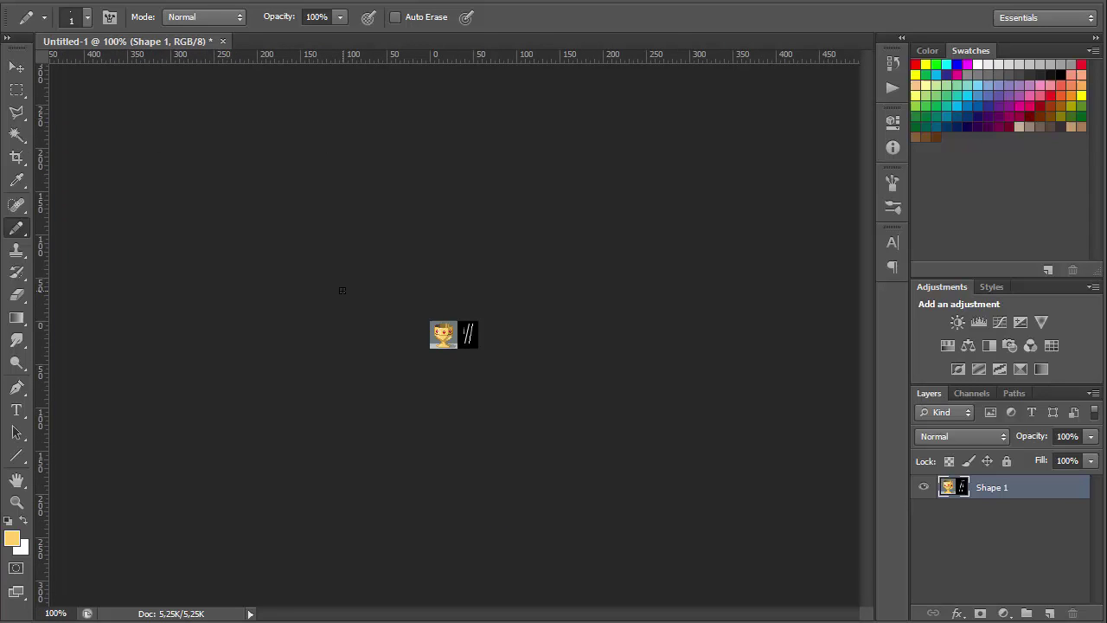
key("ctrl+plus")
key("ctrl+plus")
key("ctrl+plus")
key("ctrl+plus")
key("ctrl+plus")
key("ctrl+plus")
key("ctrl+plus")
key("ctrl+plus")
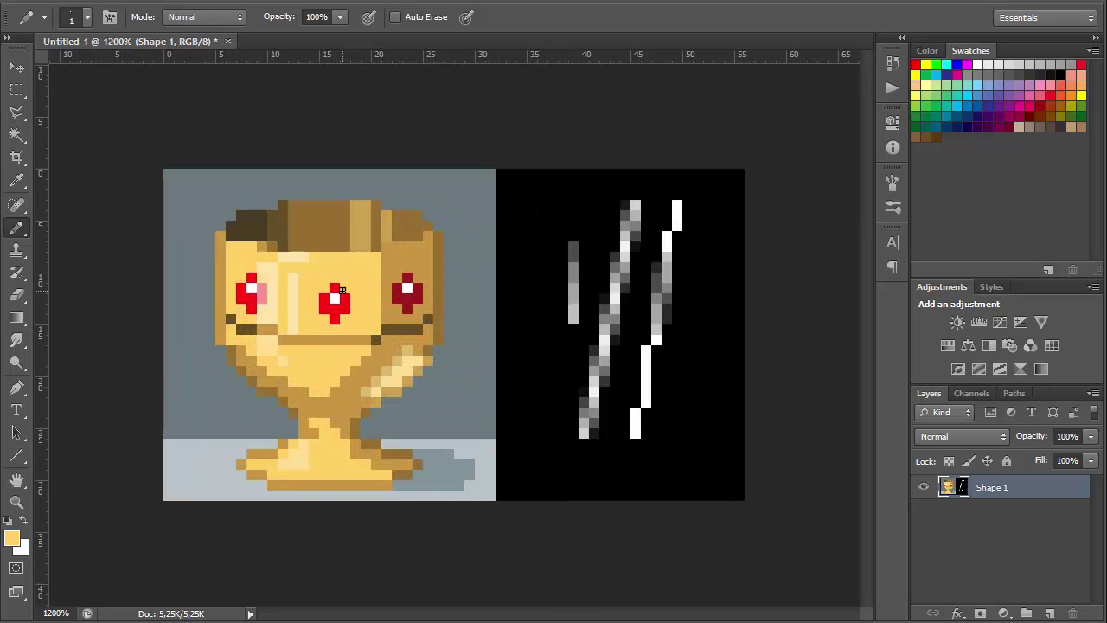
Shift the left rim's brown-to-gold transition one pixel to the right using the neighbouring sampled shades
left_click(276, 244, "alt")
left_click(281, 246)
left_click(264, 245, "alt")
left_click(271, 245)
left_click(249, 245, "alt")
left_click(262, 246)
left_click(262, 248, "alt")
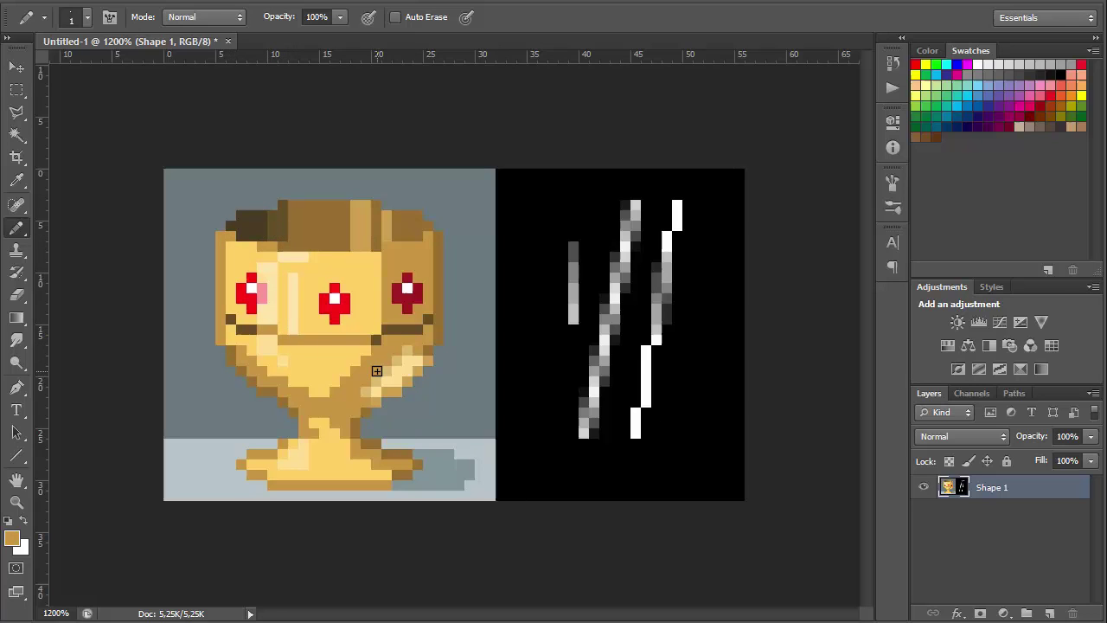
Extend the cream highlight leftwards along the front panel's upper edge into the vertical stripe, keeping the pixel near the cup's left edge gold
key("ctrl+0")
key("ctrl+1")
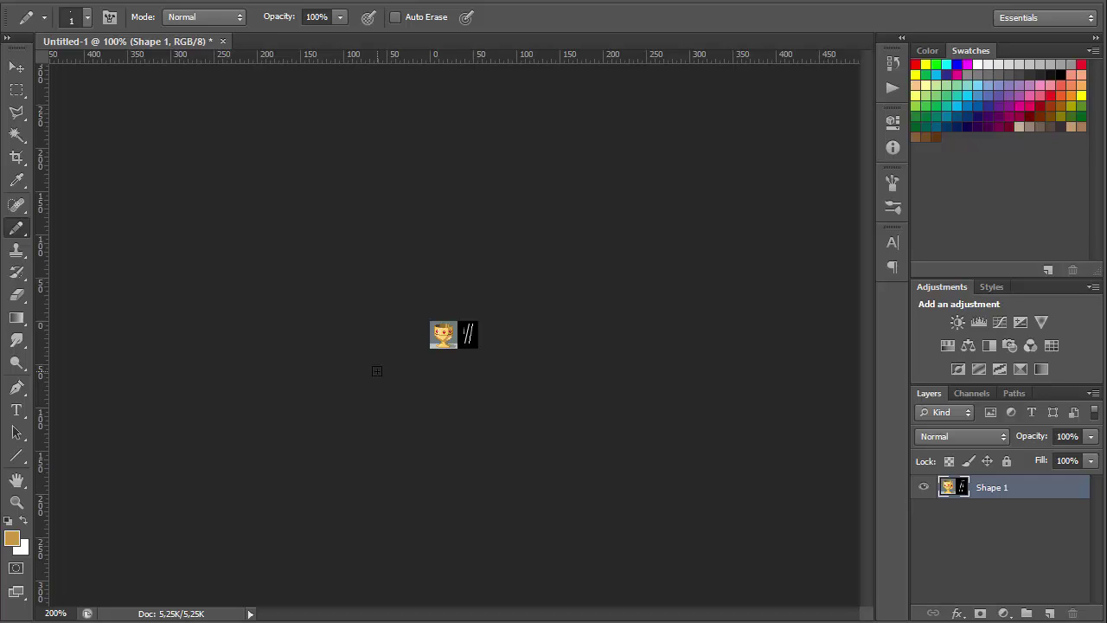
key("ctrl+plus")
key("ctrl+minus")
key("ctrl+0")
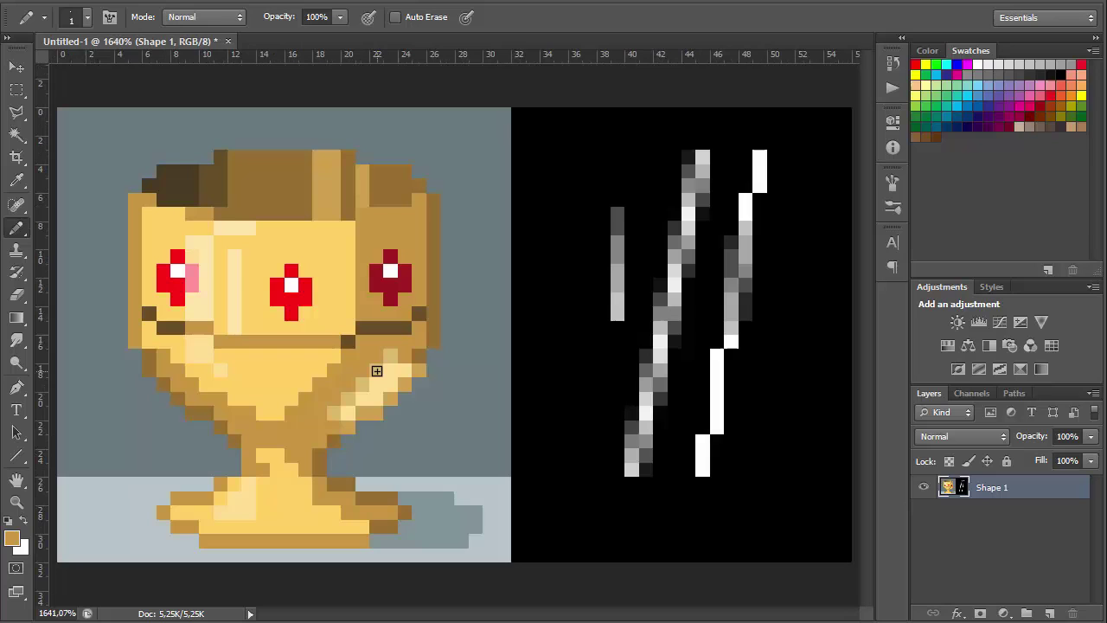
left_click(232, 229, "alt")
left_click(210, 229)
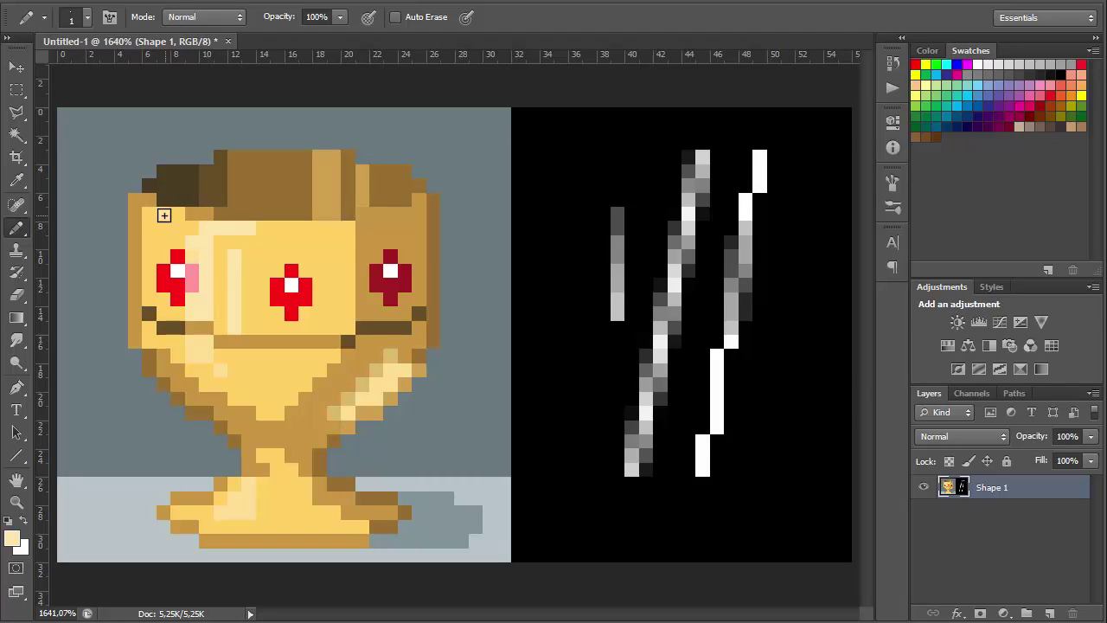
left_click(162, 215)
left_click(173, 222, "alt")
left_click(162, 214)
left_click(204, 230)
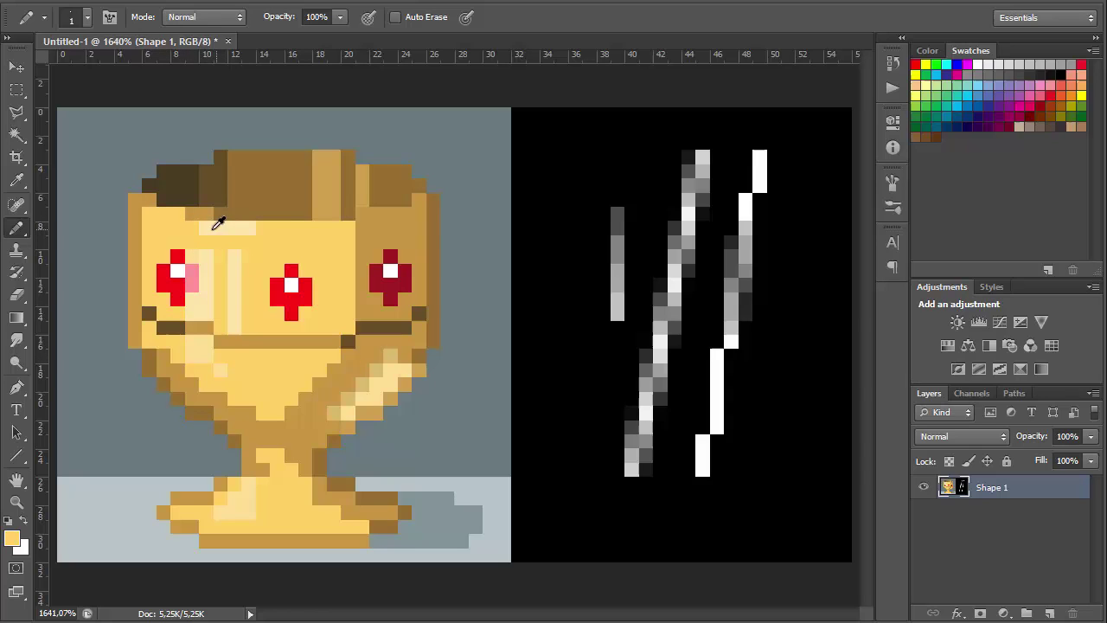
left_click(216, 226, "alt")
left_click(192, 228)
left_click(192, 242)
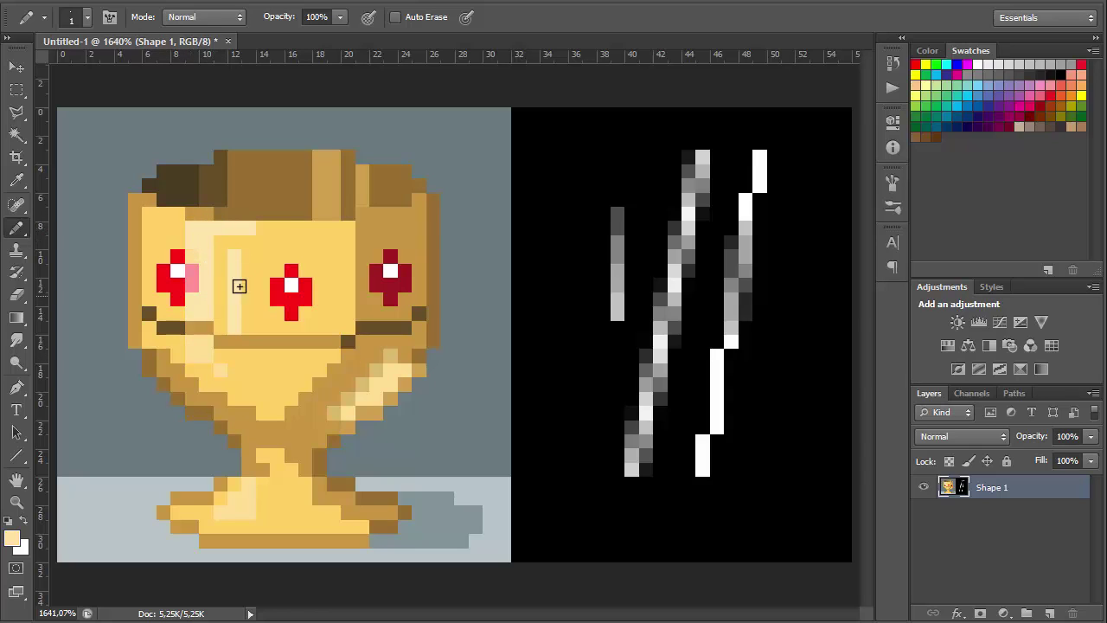
Blend the rim at the front panel's upper-right corner with brown and golden-brown pixels sampled from the cup
left_click(342, 216, "alt")
left_click(344, 212, "alt")
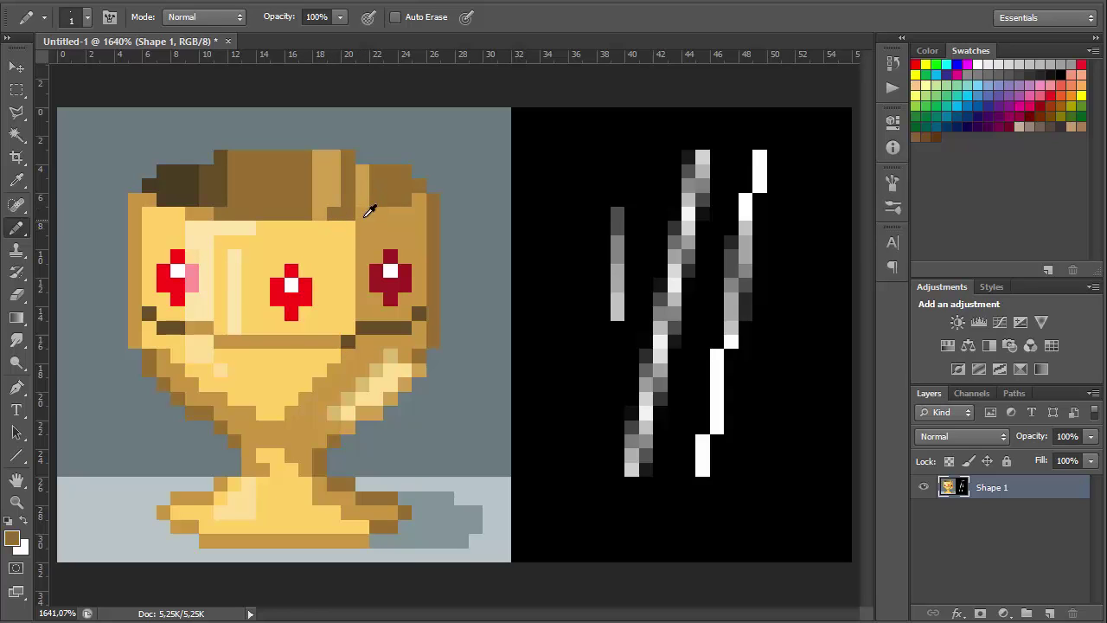
left_click(365, 216, "alt")
left_click(345, 215)
left_click(344, 231, "alt")
left_click_drag(363, 215, 375, 215)
left_click(332, 203, "alt")
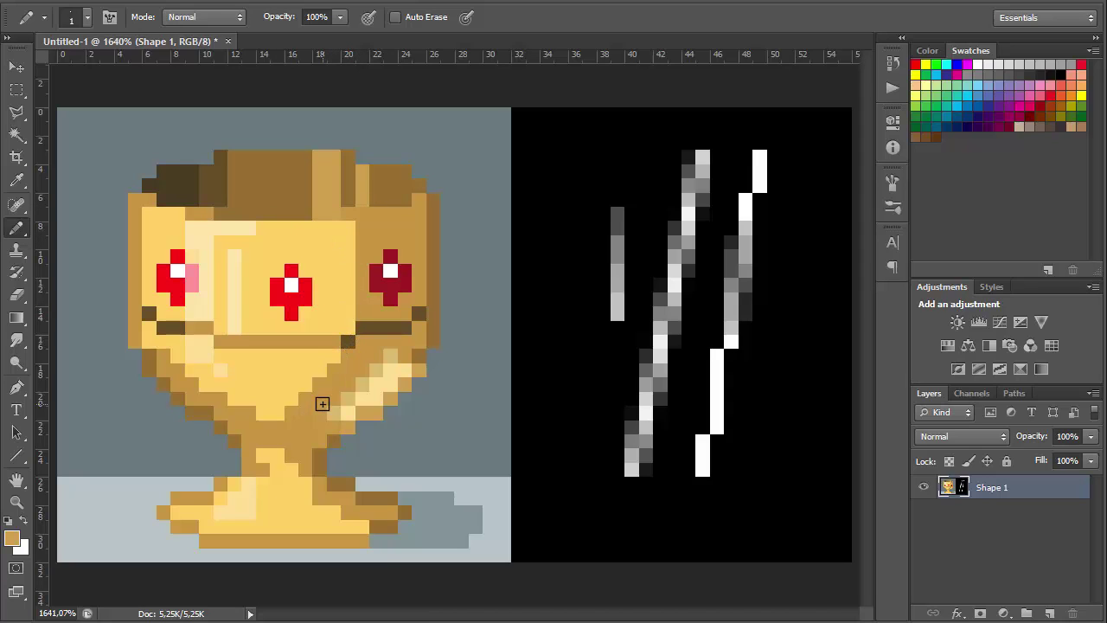
Examine the goblet's smoothed rim at 100% and at increasing magnification up to 1600%
key("ctrl+1")
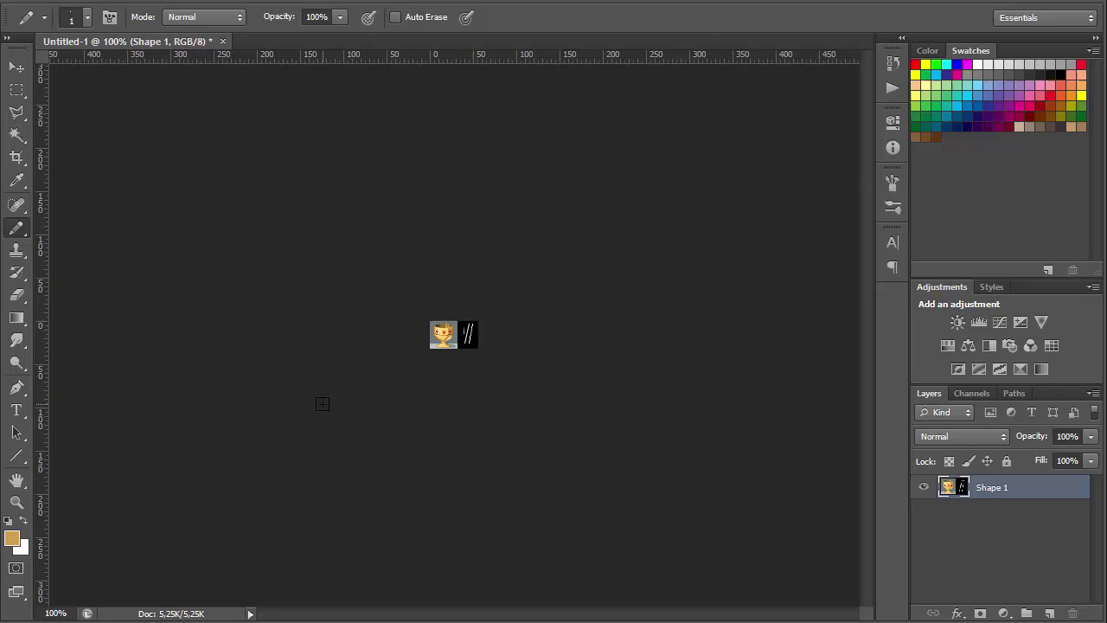
key("ctrl+plus")
key("ctrl+plus")
key("ctrl+plus")
key("ctrl+plus")
key("ctrl+plus")
key("ctrl+plus")
key("ctrl+plus")
key("ctrl+plus")
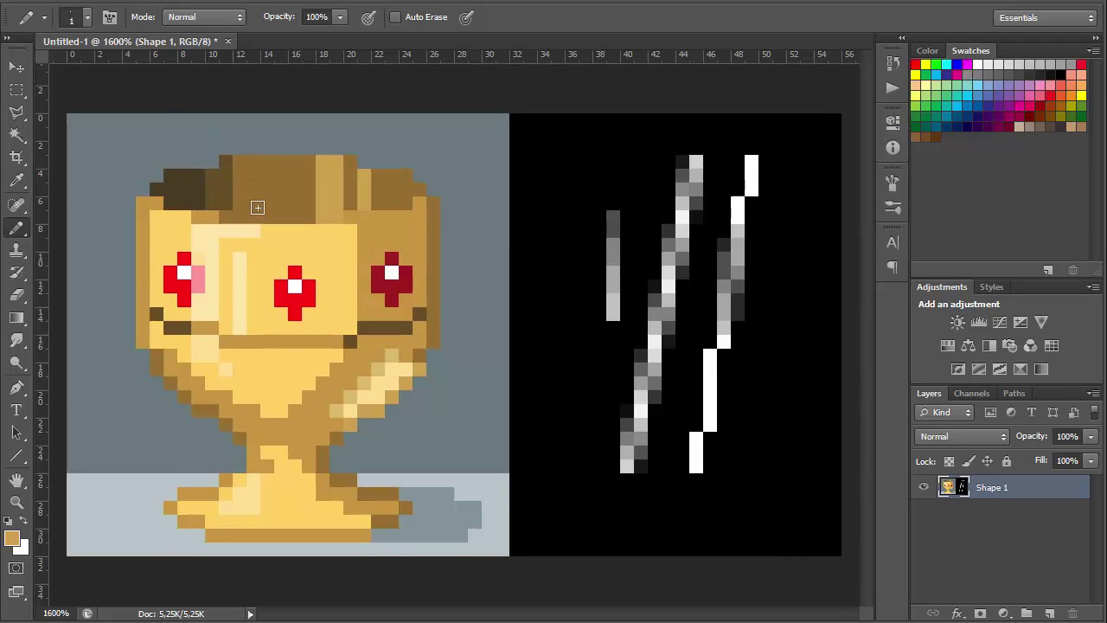
Add a brown pixel sampled from the cup's interior to the outer left step of the back rim
left_click(448, 341, "alt")
left_click(242, 163, "alt")
left_click(213, 163)
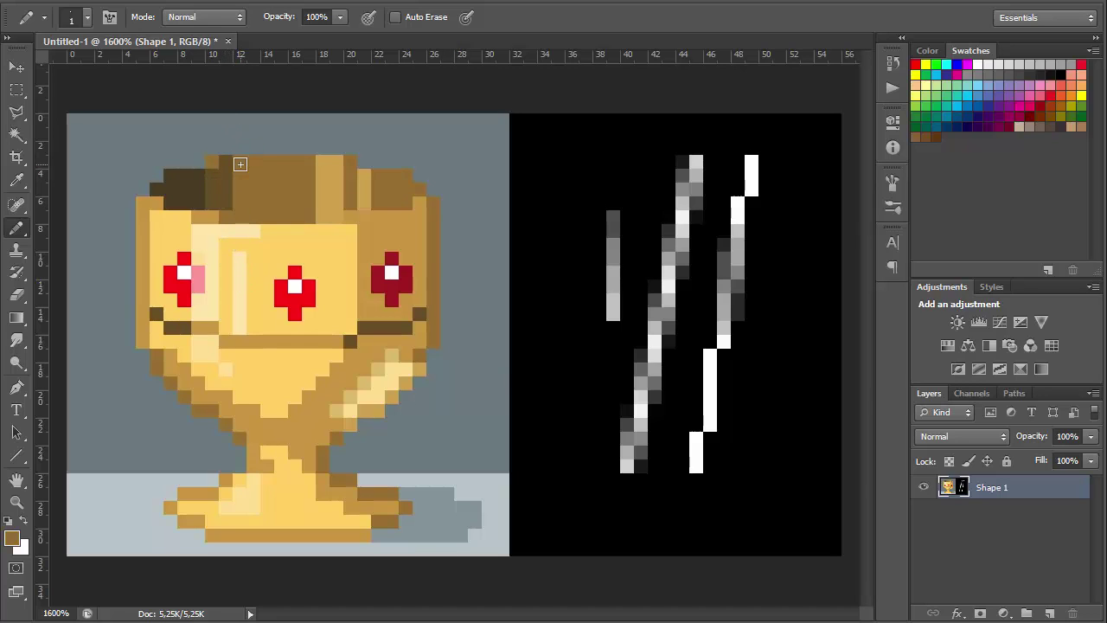
Desaturate the whole drawing so the goblet's tones can be judged in greyscale
key("ctrl+shift+u")
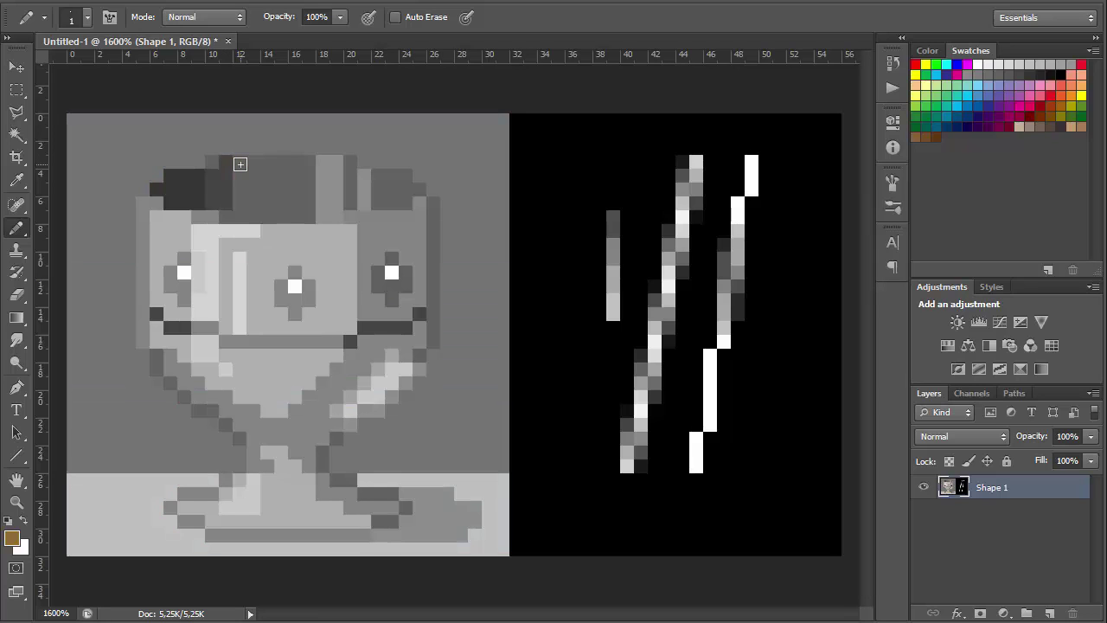
Undo the desaturation and soften the back rim's outer left step with a grey-brown mixed from dark brown at 50% opacity
key("ctrl+z")
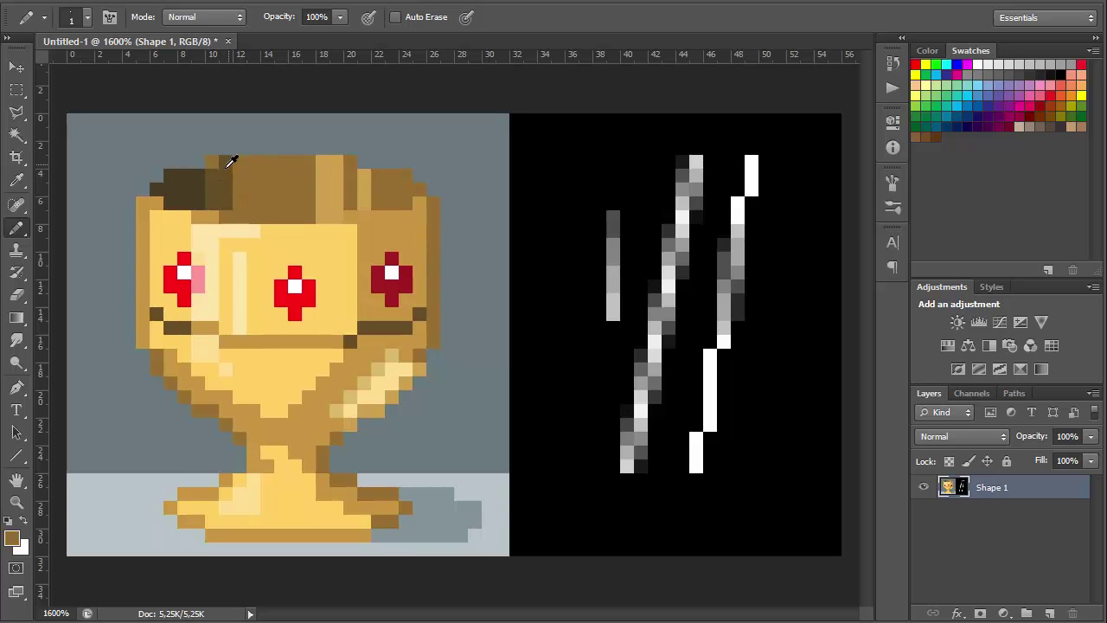
left_click(225, 159, "alt")
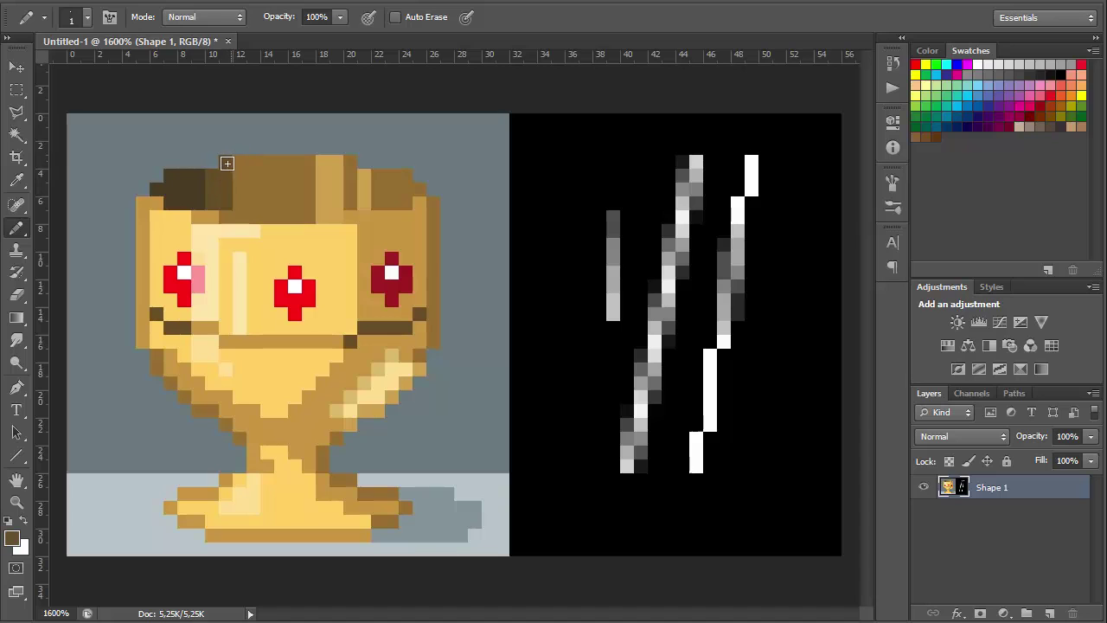
key("5")
left_click_drag(224, 136, 224, 150)
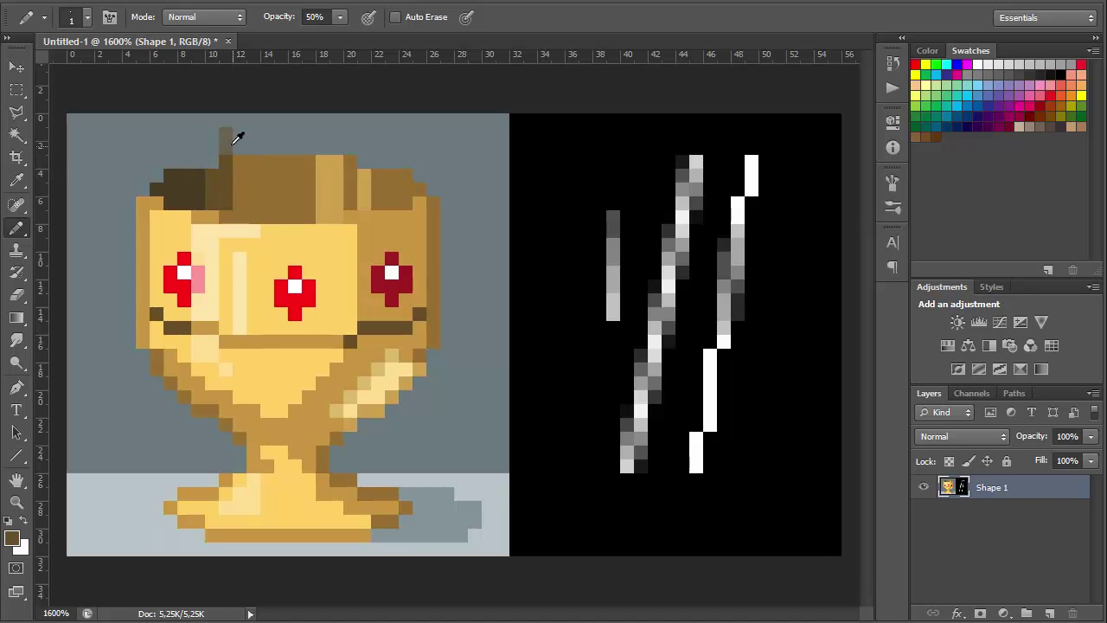
key("0")
left_click(215, 161)
left_click(255, 136, "alt")
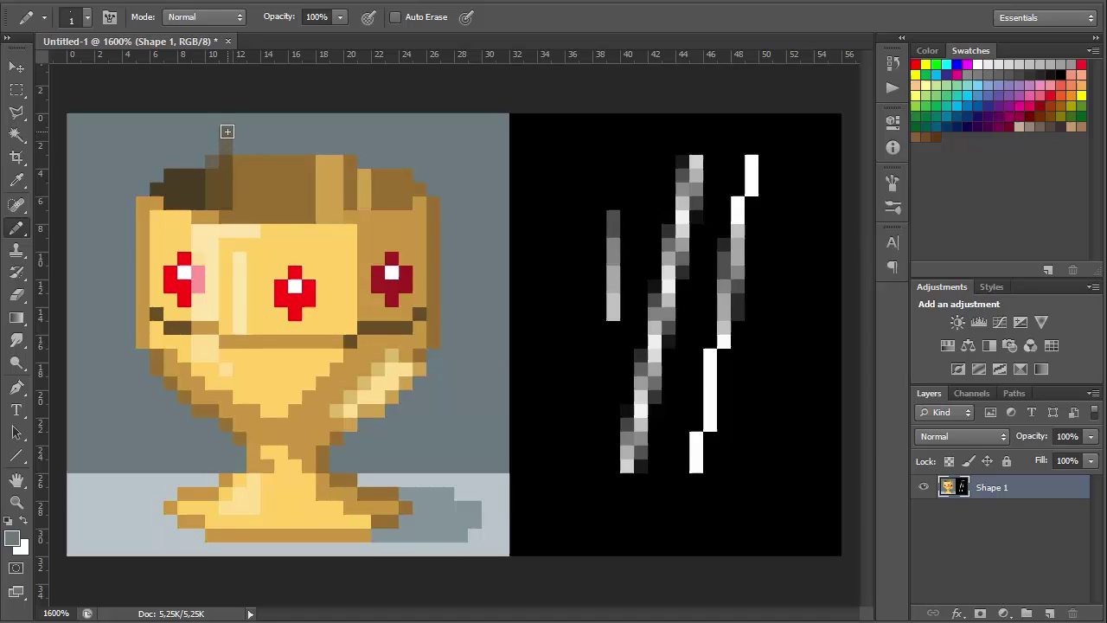
left_click_drag(227, 132, 228, 149)
left_click(213, 163, "alt")
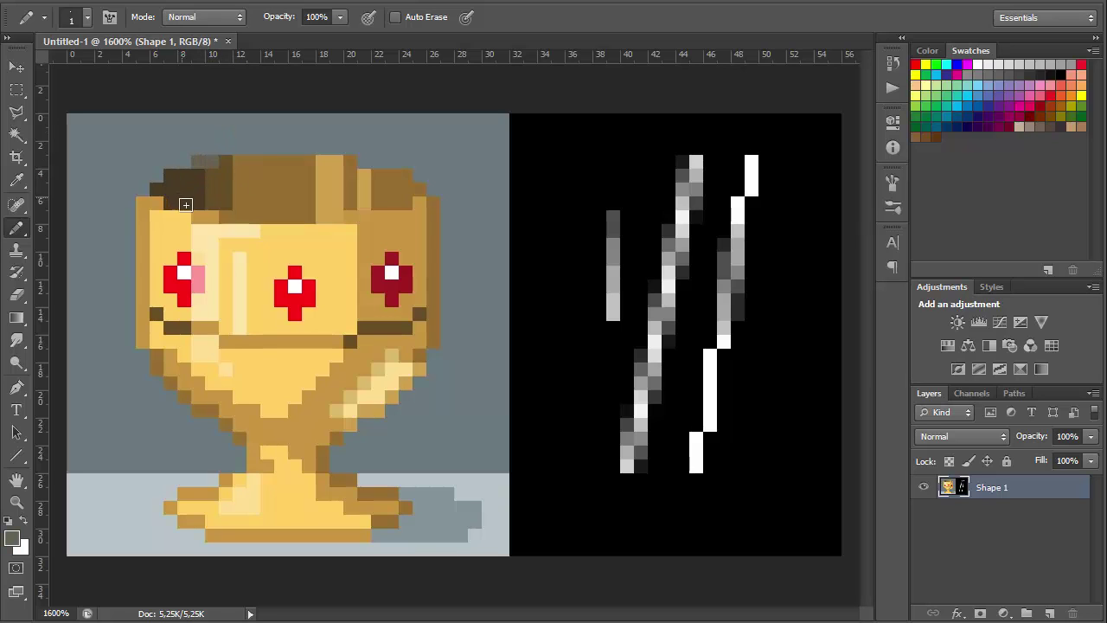
Smooth the stepped left corner of the goblet's back rim with dark brown and grey-brown pixels sampled from the drawing
left_click(219, 173, "alt")
left_click(166, 175)
left_click(204, 161, "alt")
left_click(156, 178)
left_click(194, 183, "alt")
left_click(170, 174, "alt")
left_click(156, 189)
left_click(159, 176, "alt")
left_click(144, 190)
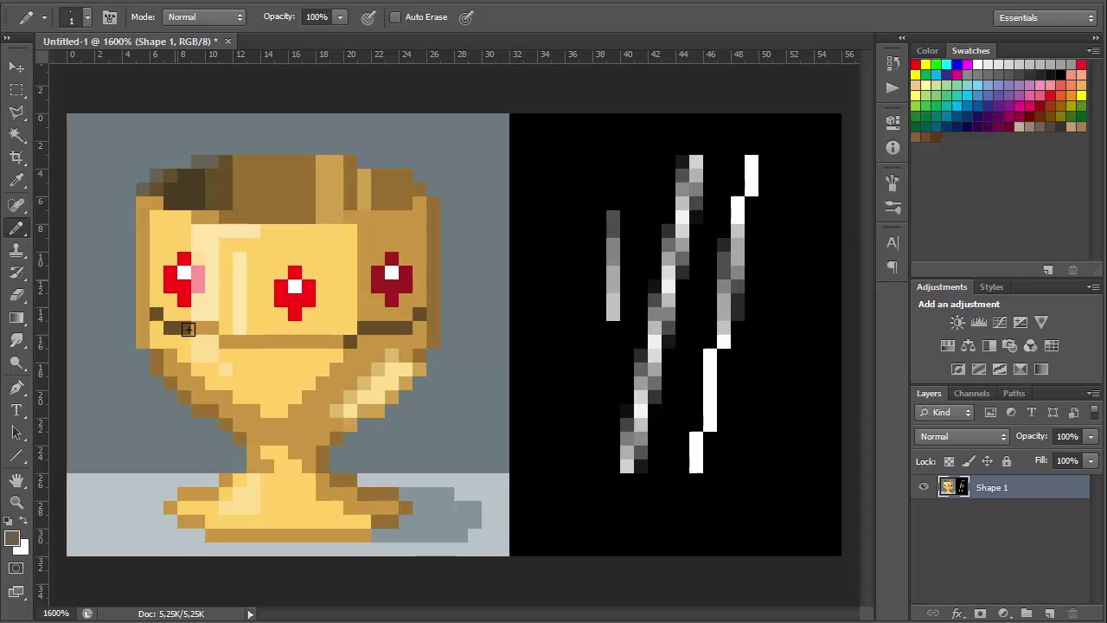
Place grey-brown transition pixels on the steps along the right side of the goblet's back rim, erasing the surplus one with the background colour
left_click(363, 162)
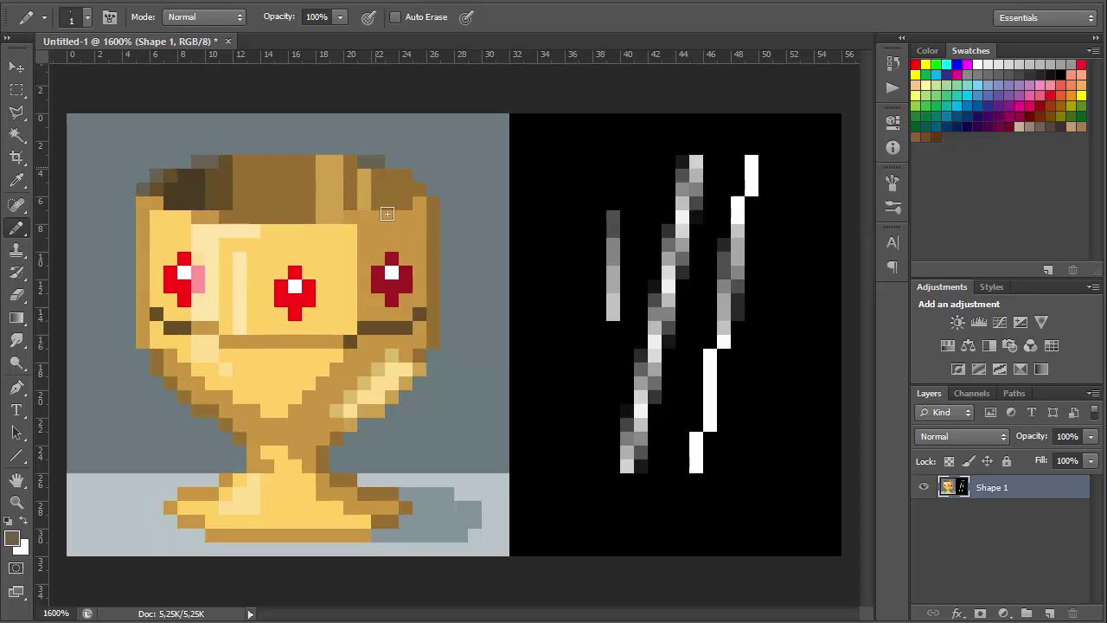
left_click(397, 156, "alt")
left_click(380, 161)
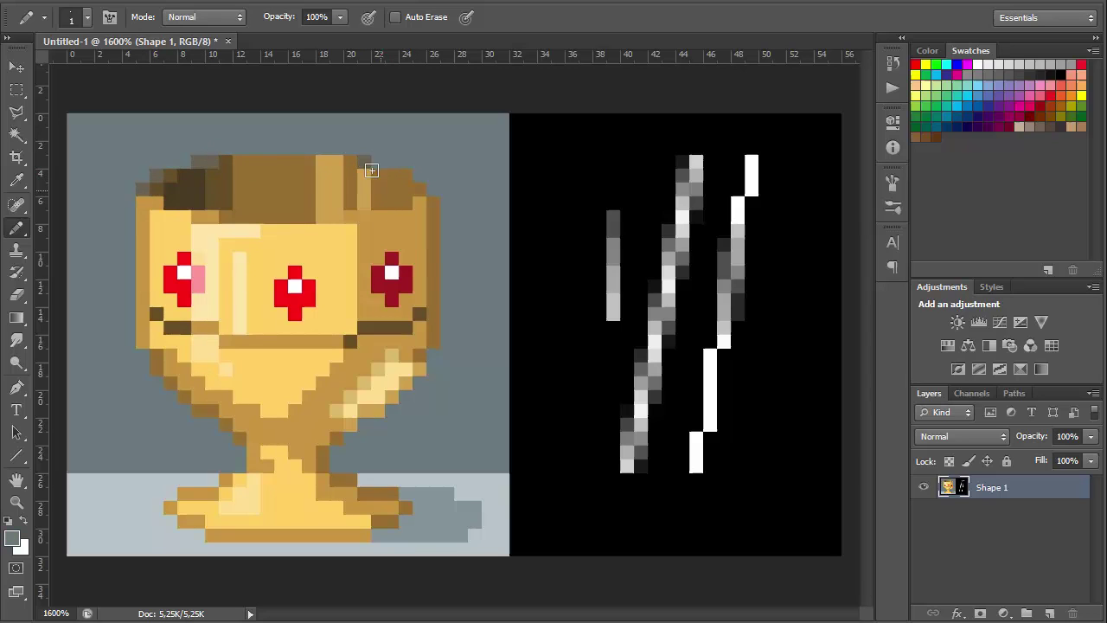
left_click(364, 162, "alt")
left_click(351, 162)
left_click(404, 175)
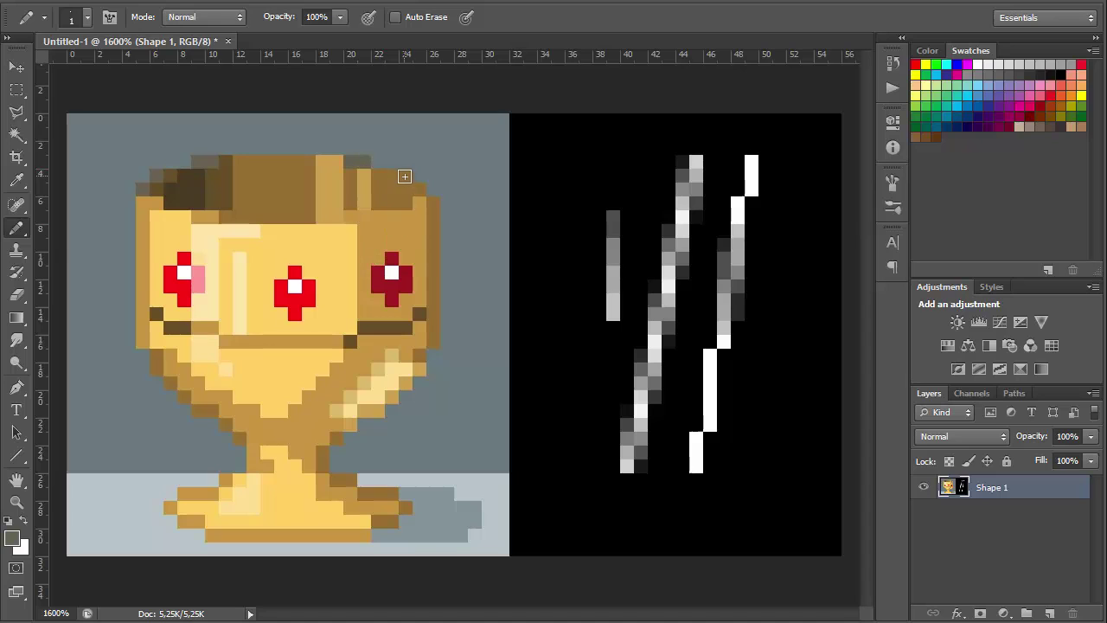
left_click(419, 177)
left_click(433, 189)
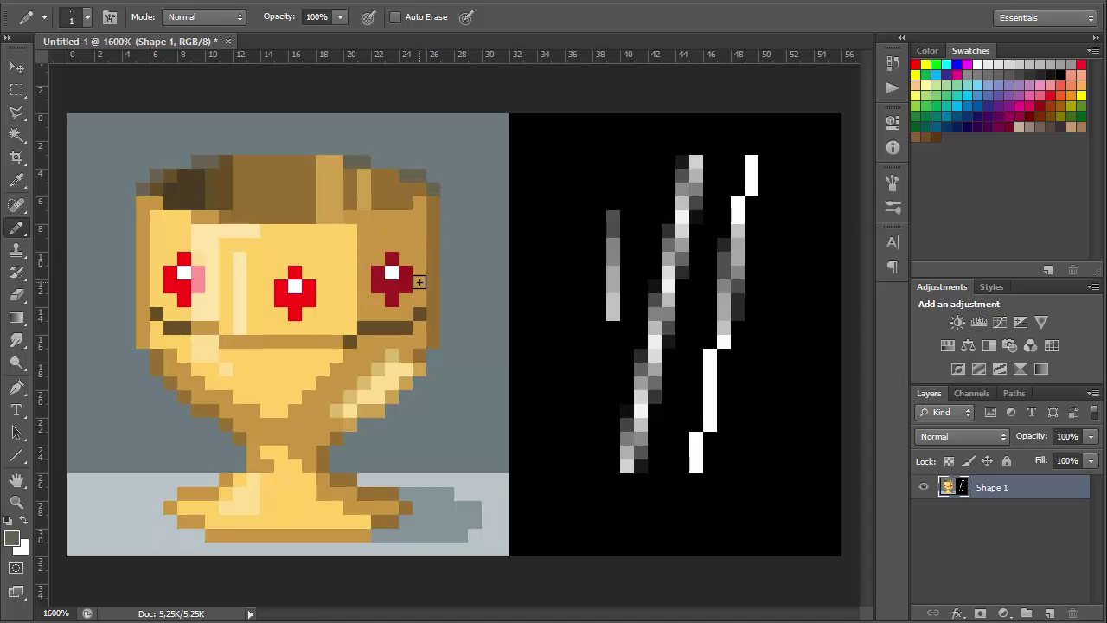
Tone down the diagonal highlight on the bowl's lower right with a muted gold, covering its uppermost pixels with golden brown
key("ctrl+1")
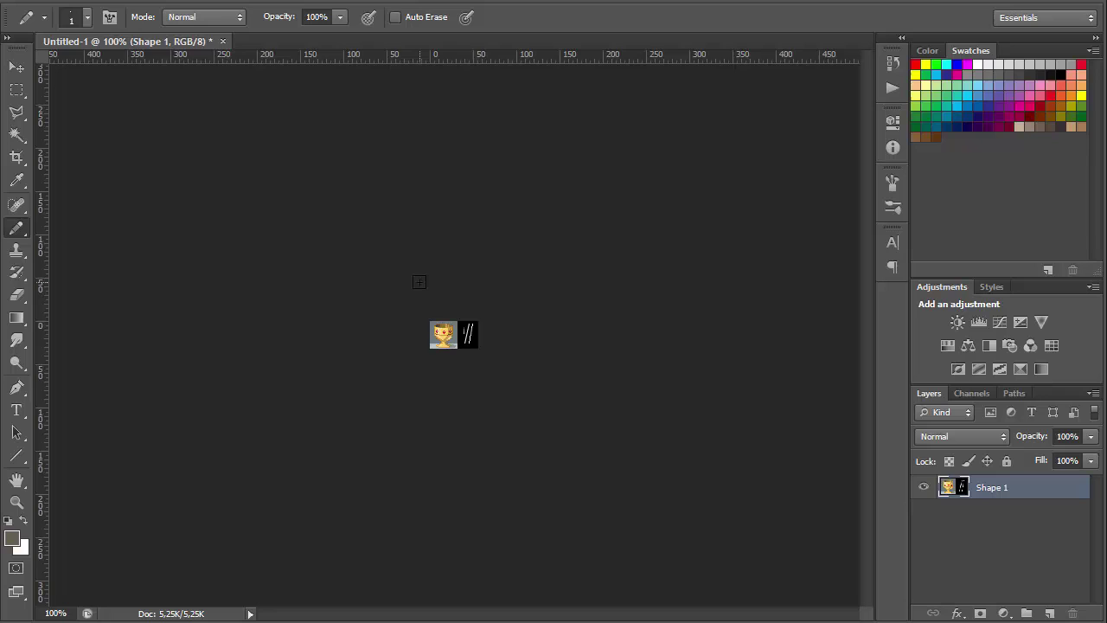
key("ctrl+plus")
key("ctrl+plus")
key("ctrl+plus")
key("ctrl+plus")
key("ctrl+plus")
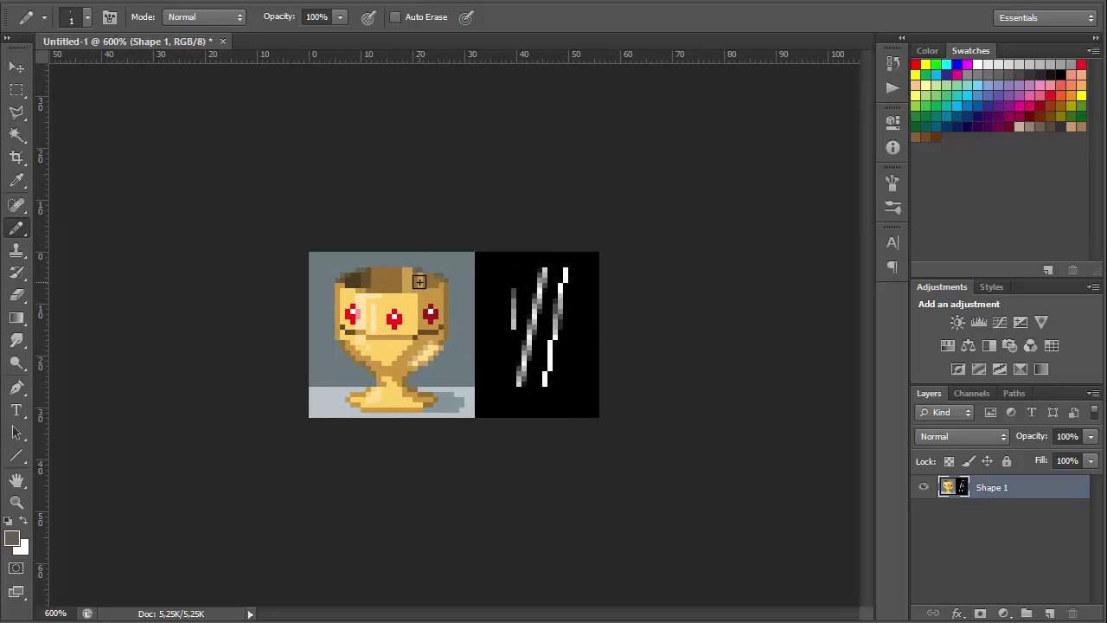
left_click(350, 337, "alt")
left_click(349, 342, "alt")
left_click(433, 348, "alt")
left_click(407, 363, "alt")
left_click(417, 356)
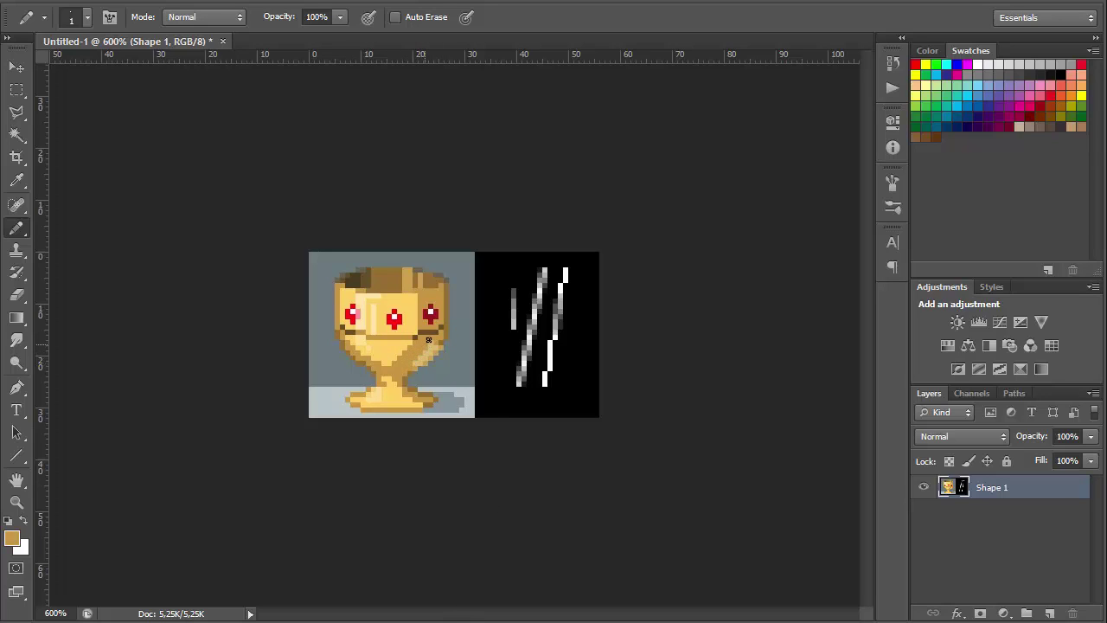
left_click(424, 356, "alt")
left_click(407, 363, "alt")
left_click(408, 371, "alt")
Blend the band's step below the front panel's left highlights with intermediate gold pixels, and trim the highlight beneath it with yellow
key("ctrl+1")
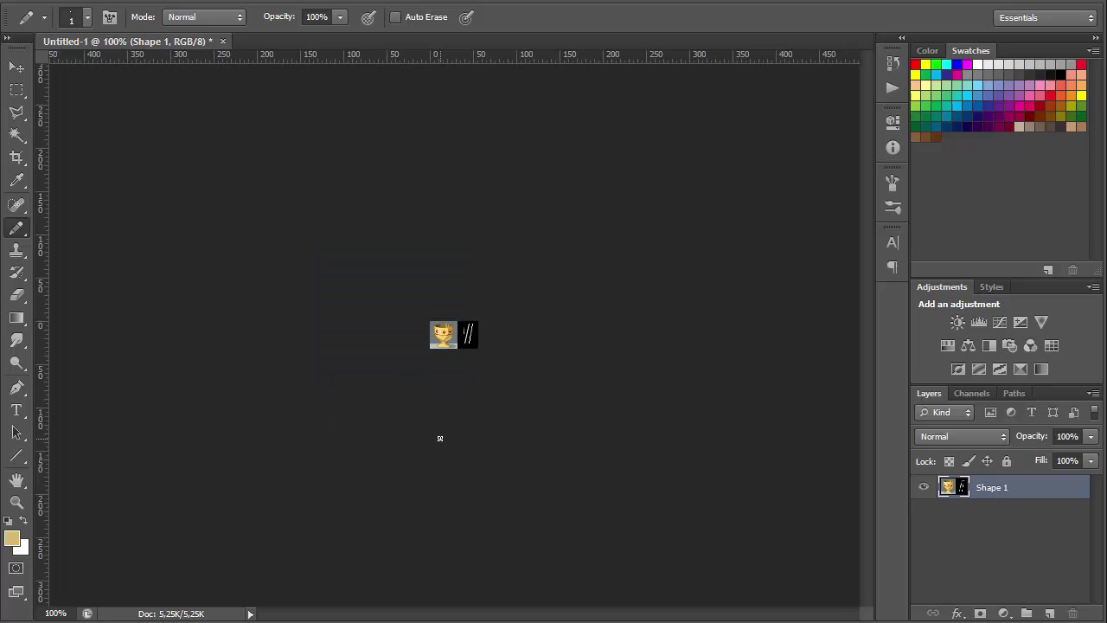
key("ctrl+0")
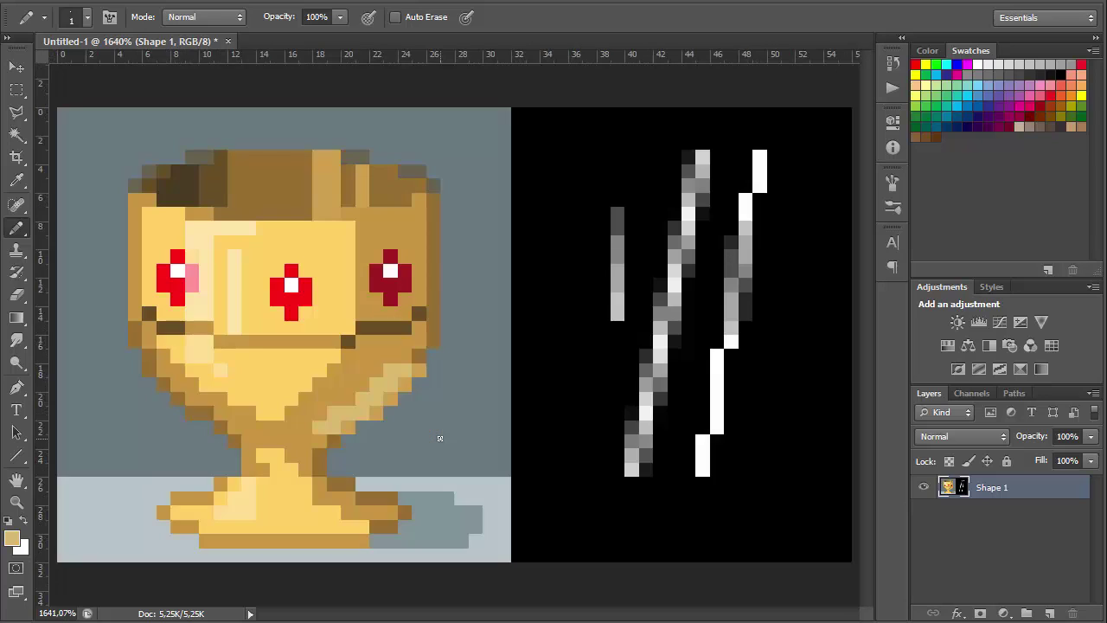
left_click(212, 327, "alt")
key("5")
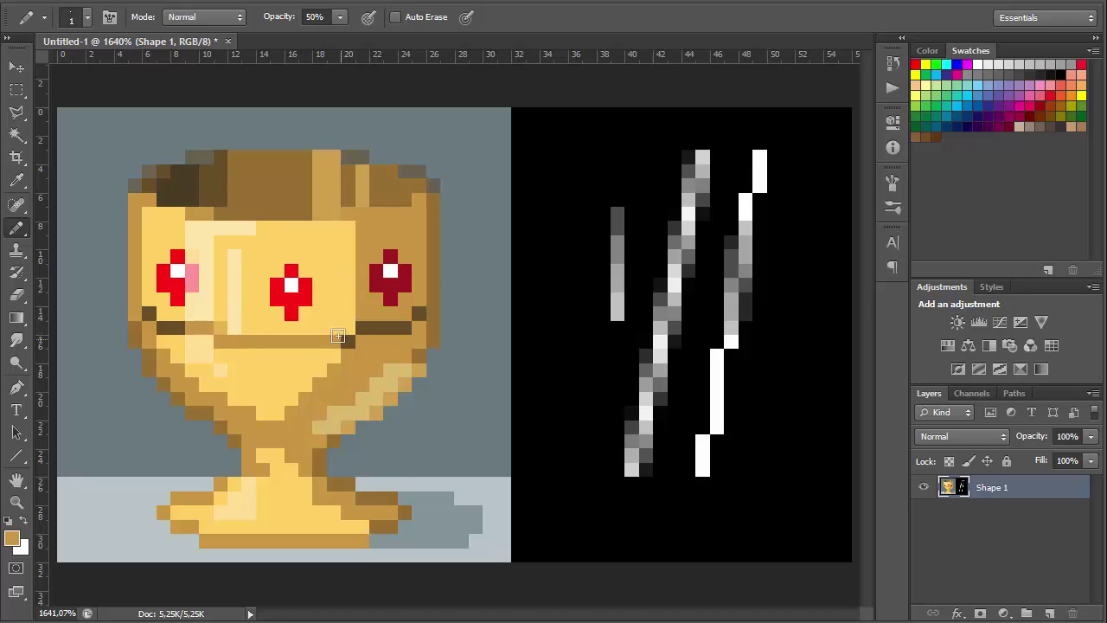
left_click(249, 325, "alt")
key("0")
left_click(249, 323, "alt")
left_click(230, 331, "alt")
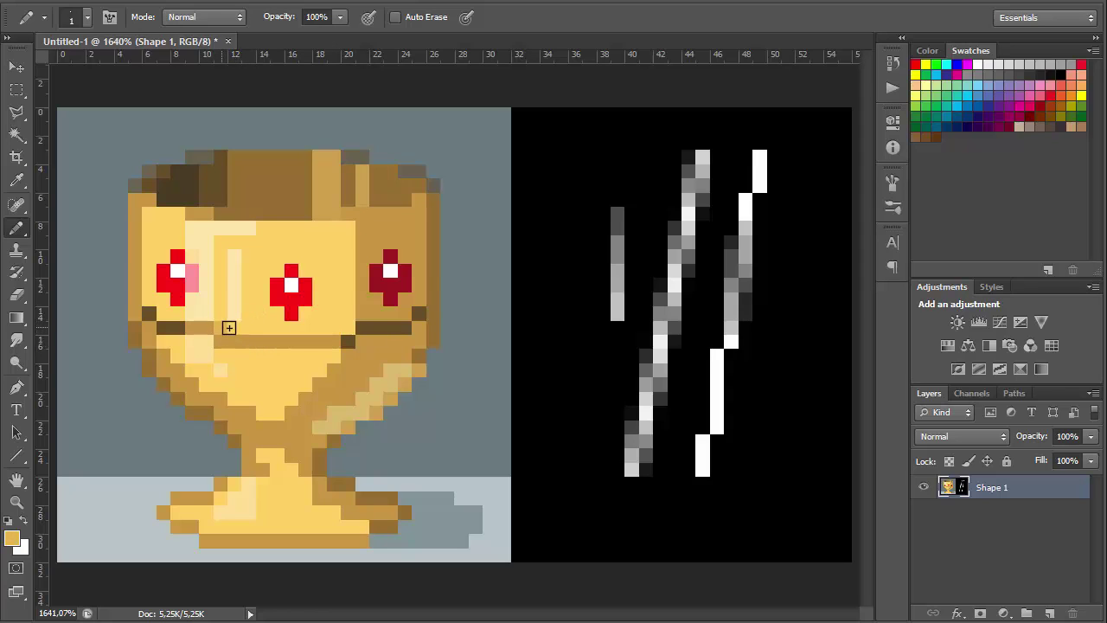
left_click(208, 341)
left_click(207, 345, "alt")
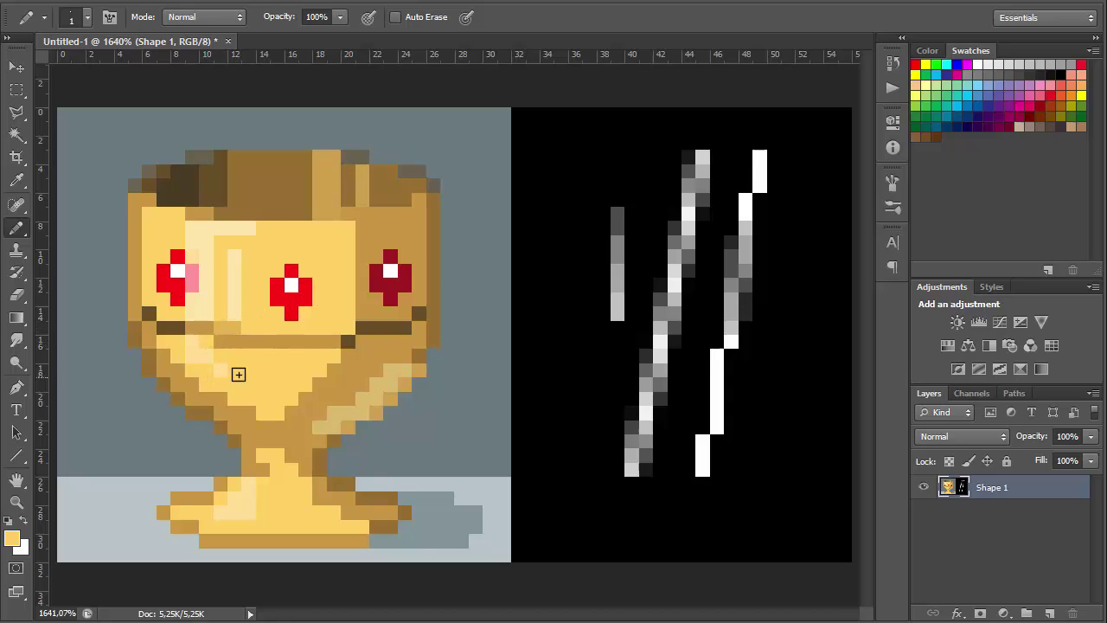
Shorten the dark shadow line on both sides of the band with golden-brown and mid-brown pixels, softening the front panel's lower-right corner
left_click(180, 319, "alt")
left_click(163, 328)
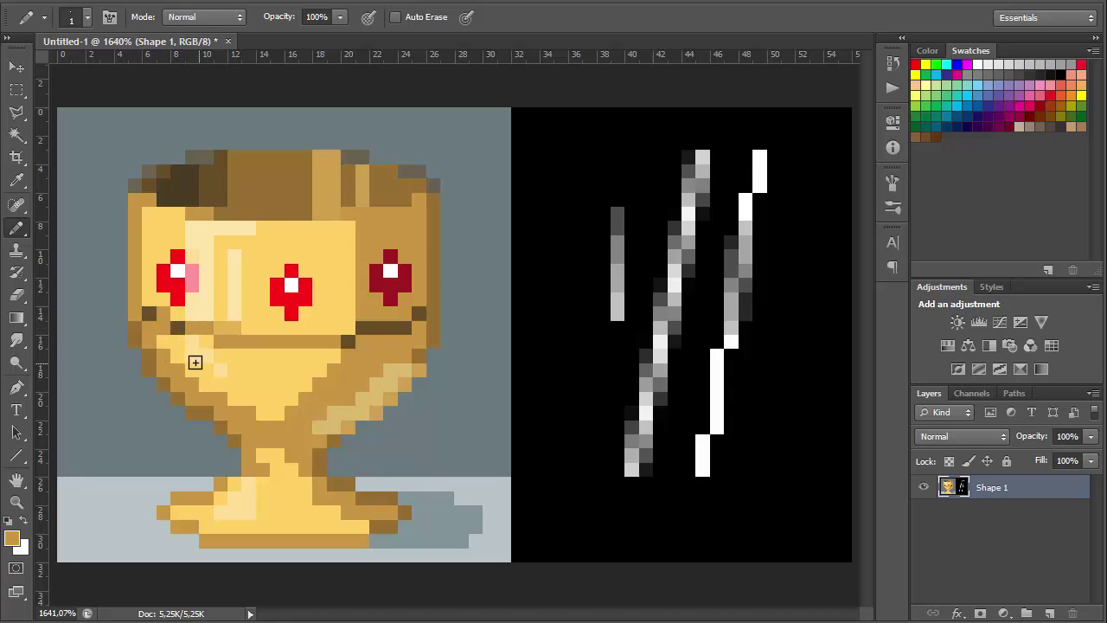
left_click(362, 328)
left_click(437, 312, "alt")
left_click_drag(375, 327, 337, 346)
left_click(348, 340)
left_click(349, 339, "alt")
left_click(366, 324, "alt")
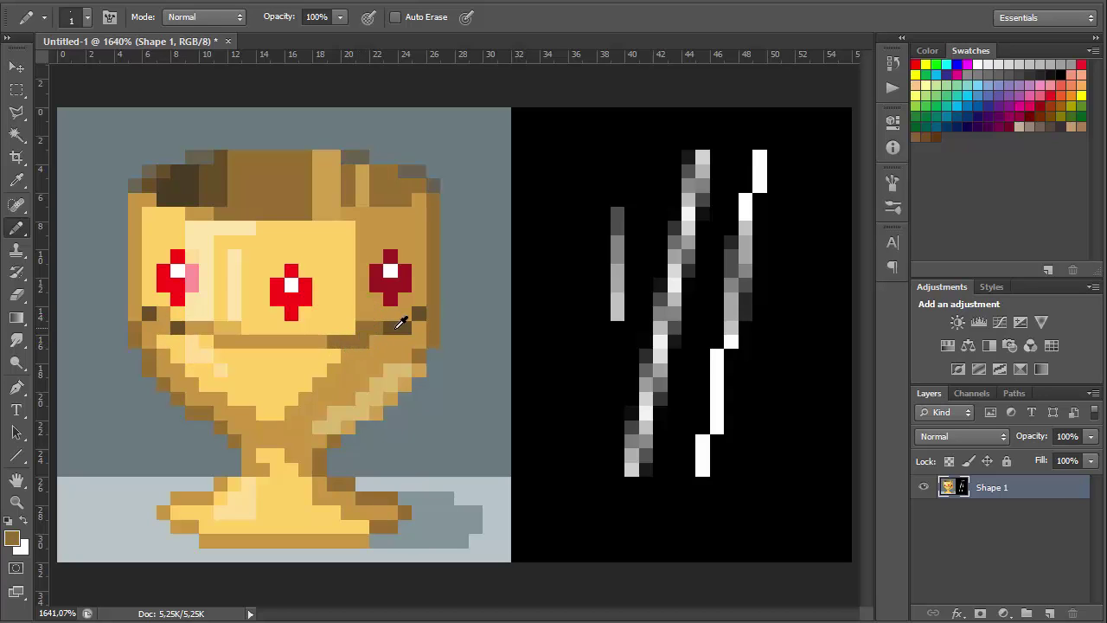
left_click(398, 328, "alt")
left_click(358, 330, "alt")
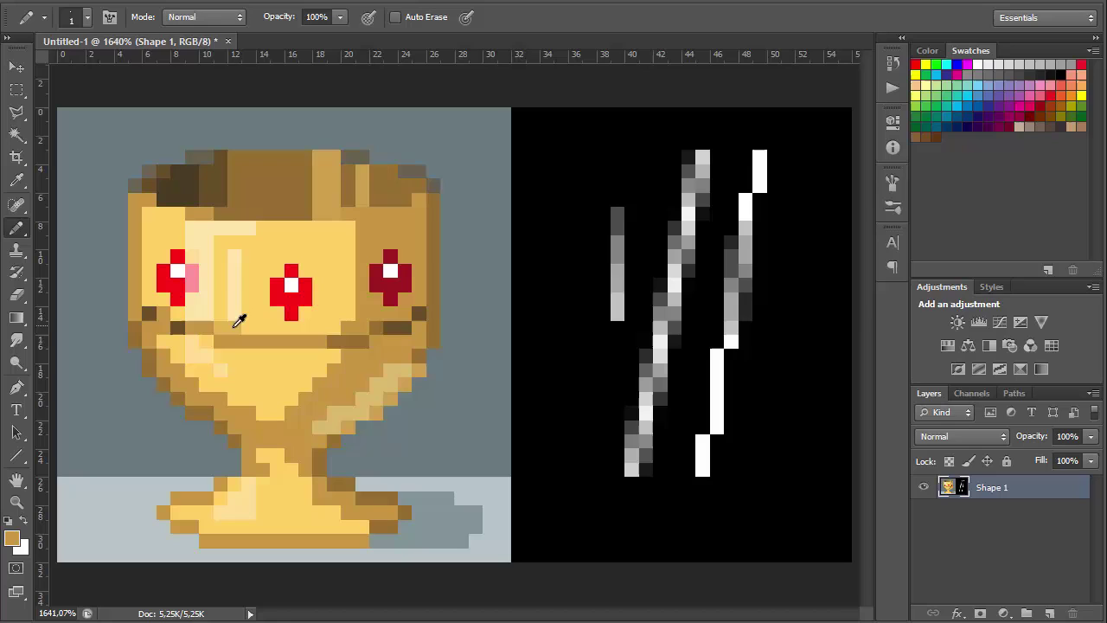
Add intermediate gold pixels above the band's right step and lighten the middle of the band below the front panel
left_click(233, 327, "alt")
left_click_drag(345, 328, 337, 329)
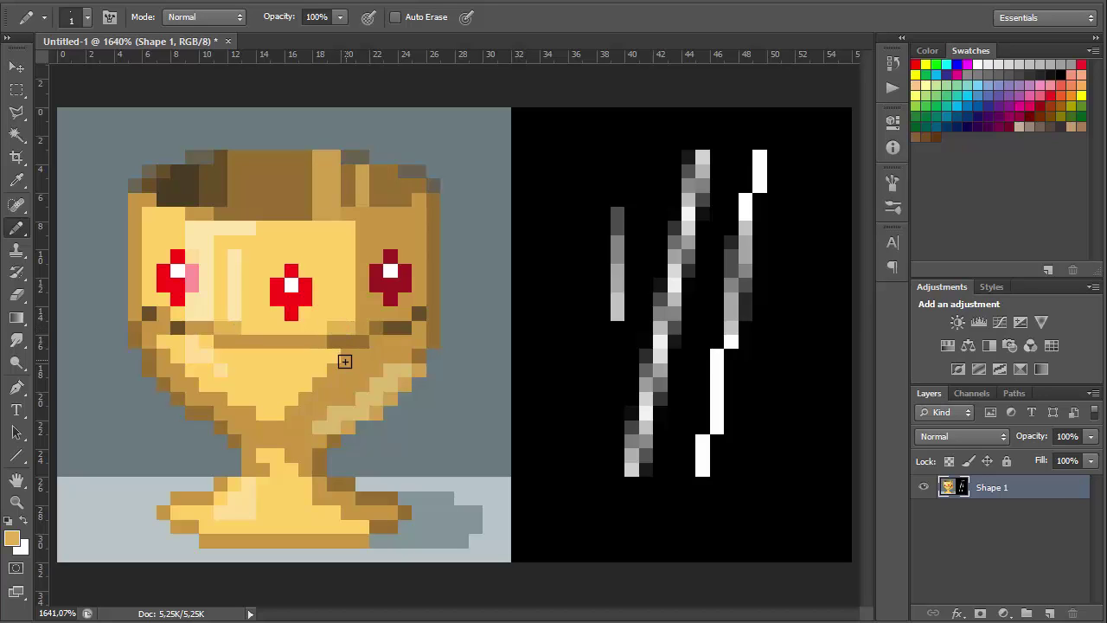
left_click_drag(254, 341, 299, 340)
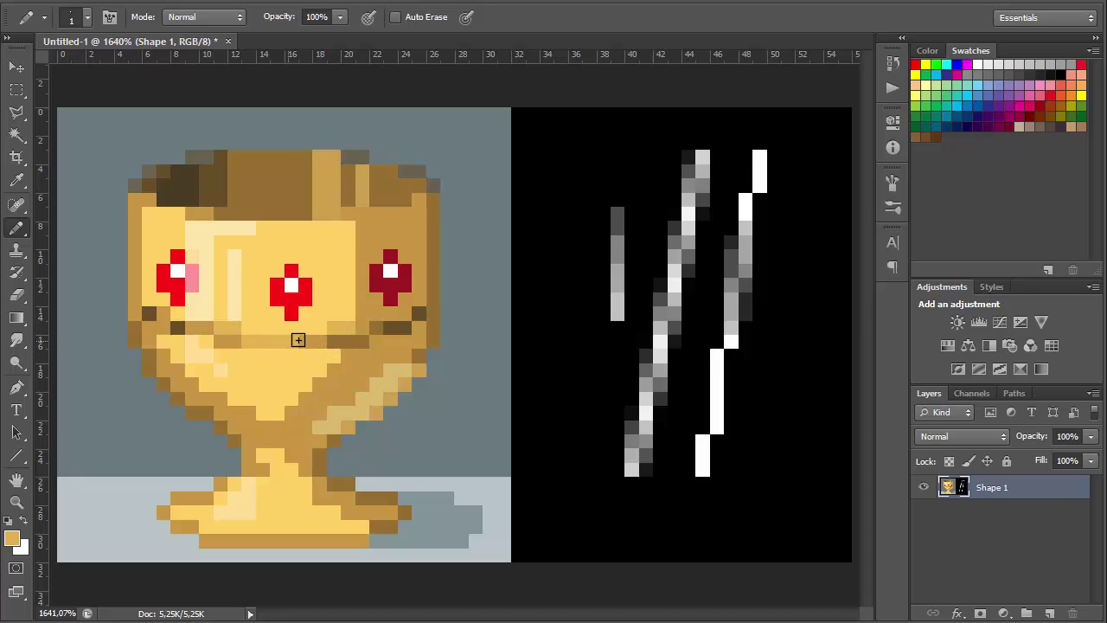
Lighten the upper edge of the goblet's back rim with gold sampled from the rim's vertical highlight
key("ctrl+1")
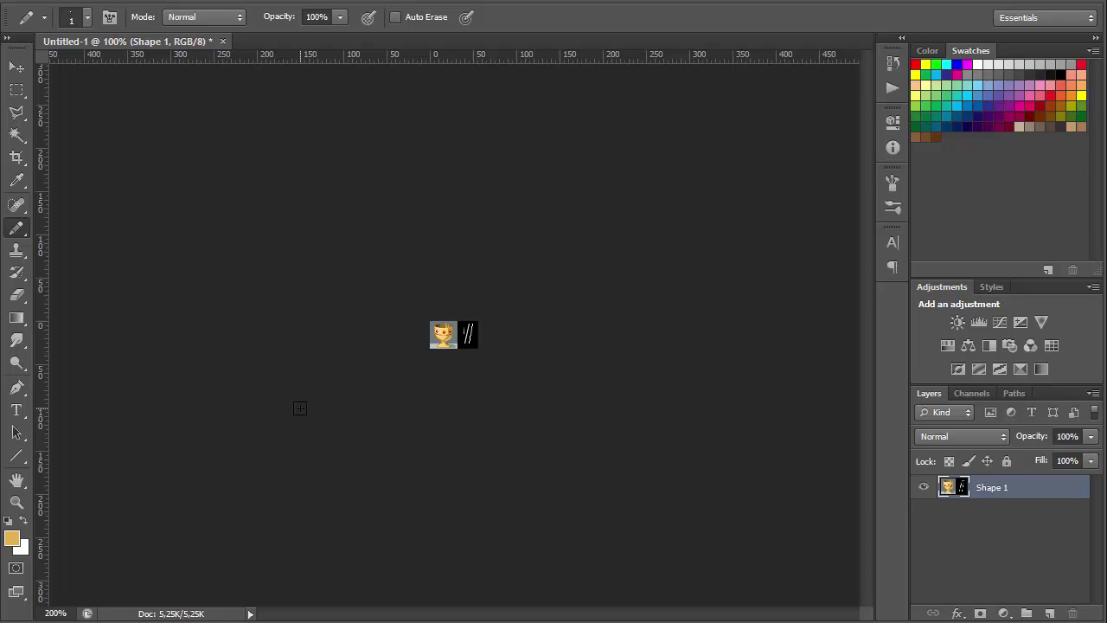
key("ctrl+plus")
key("ctrl+plus")
key("ctrl+plus")
key("ctrl+plus")
key("ctrl+plus")
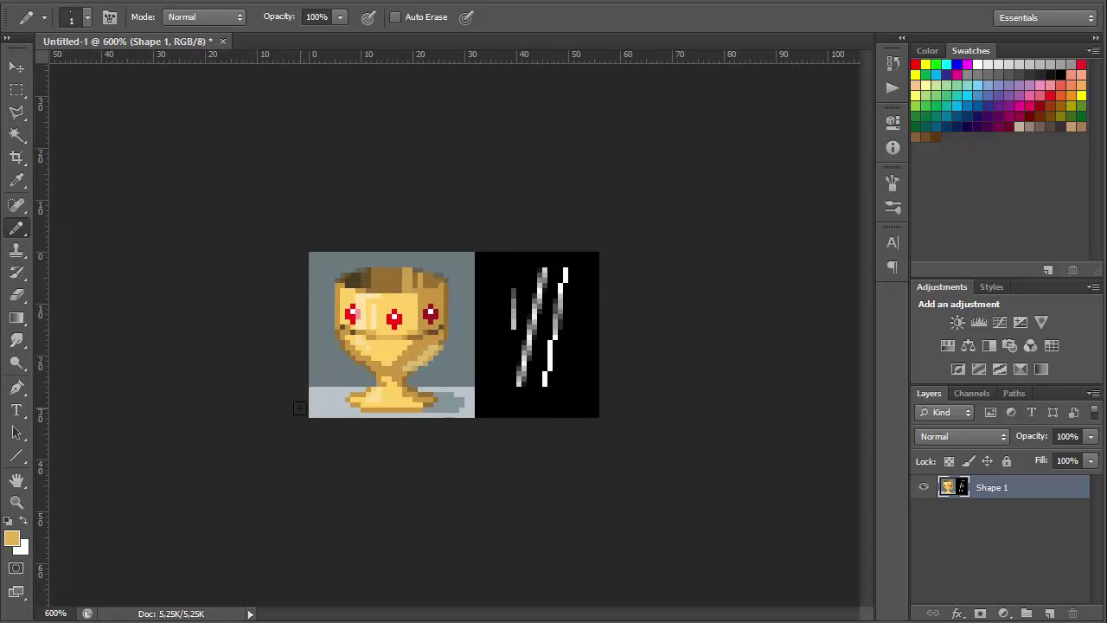
key("ctrl+plus")
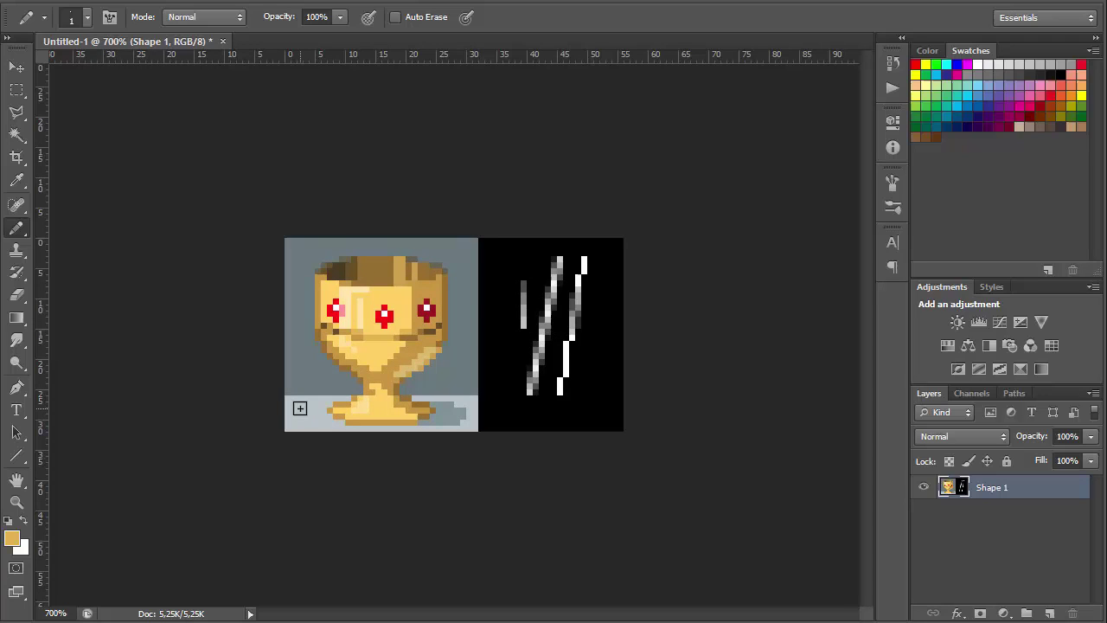
left_click(433, 247, "alt")
left_click(403, 259, "alt")
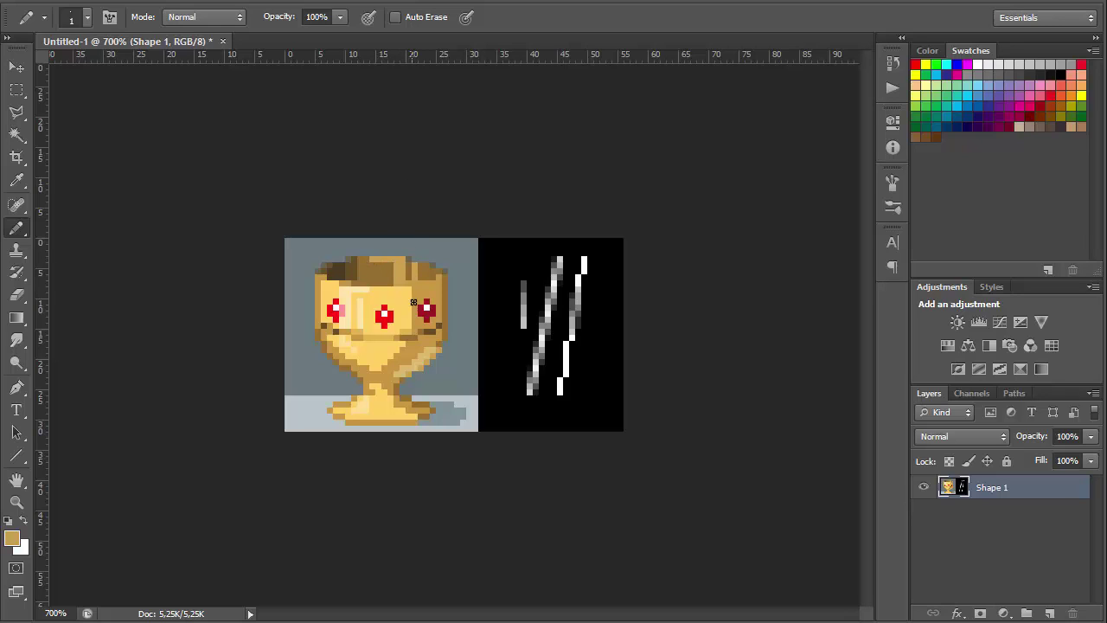